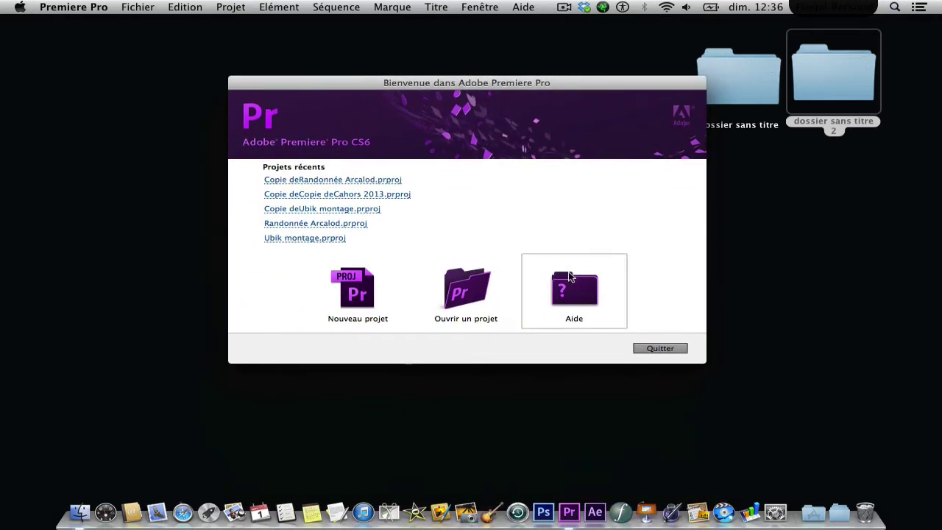
- Create a new project named "Rocket jump example" with the default display and capture formats
{"action": "left_click", "coordinate": [358, 287]}
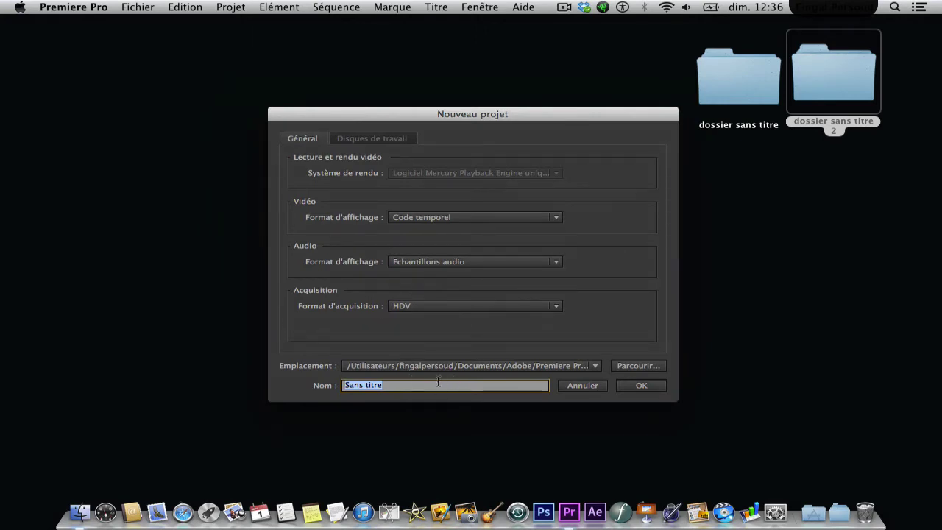
{"action": "type", "text": "Prmei"}
{"action": "key", "text": "BackSpace"}
{"action": "key", "text": "BackSpace"}
{"action": "key", "text": "BackSpace"}
{"action": "key", "text": "BackSpace"}
{"action": "key", "text": "BackSpace"}
{"action": "type", "text": "Ro"}
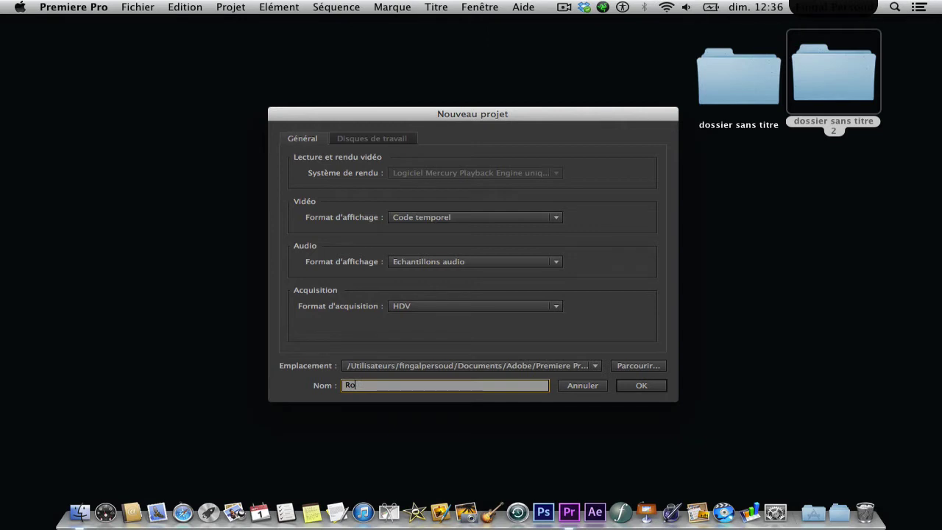
{"action": "type", "text": "cket jump example"}
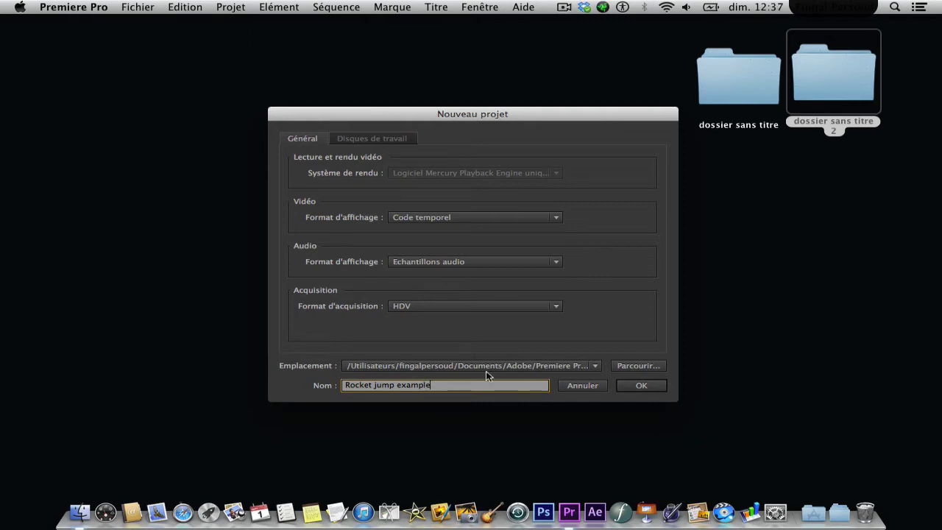
{"action": "left_click", "coordinate": [633, 386]}
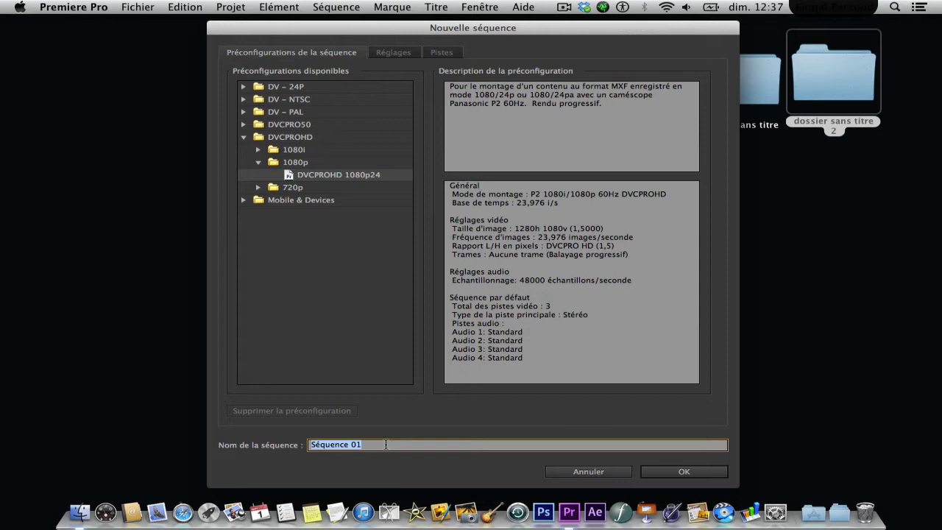
- Create a sequence named "Rocket jump example" from the DVCPROHD 1080p24 preset
{"action": "type", "text": "Rocket jump example"}
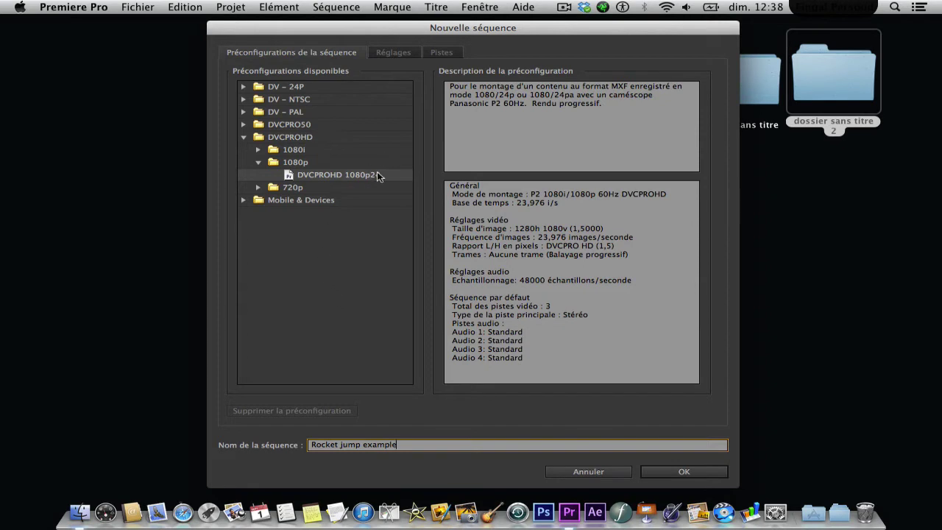
{"action": "left_click", "coordinate": [684, 472]}
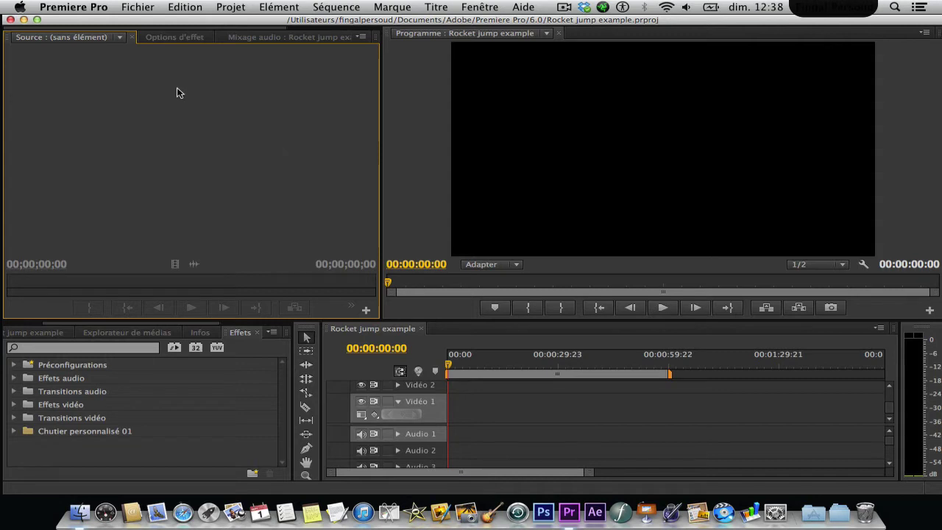
- Import the video file "Random RJ #1 .mov" from the Ubik folder into the project
{"action": "left_click", "coordinate": [147, 5]}
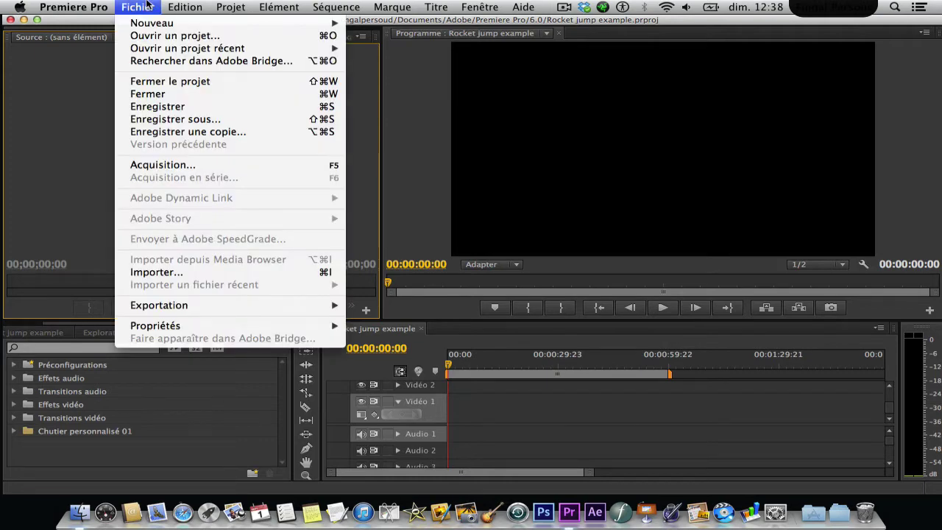
{"action": "left_click", "coordinate": [218, 273]}
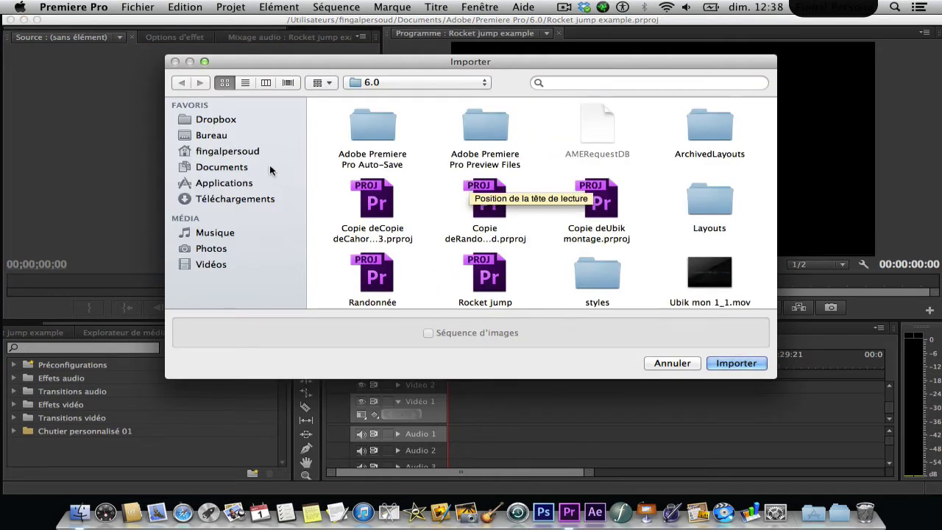
{"action": "left_click", "coordinate": [270, 168]}
{"action": "left_click", "coordinate": [402, 80]}
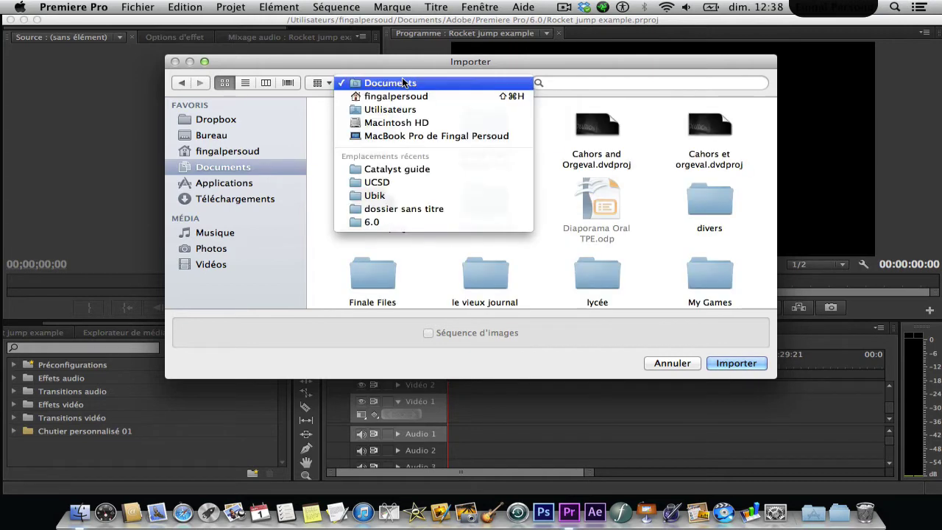
{"action": "left_click", "coordinate": [400, 196]}
{"action": "scroll", "coordinate": [554, 226], "scroll_direction": "down", "scroll_amount": 10}
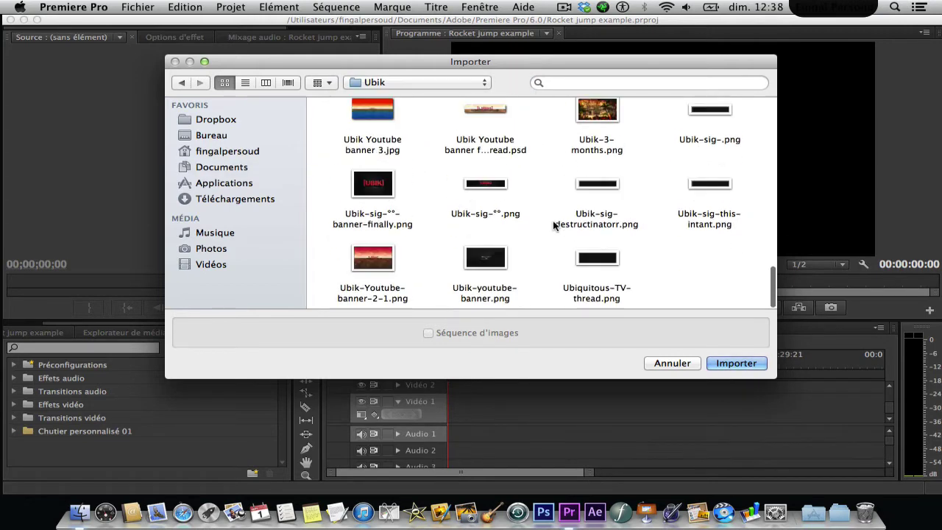
{"action": "scroll", "coordinate": [530, 249], "scroll_direction": "up", "scroll_amount": 10}
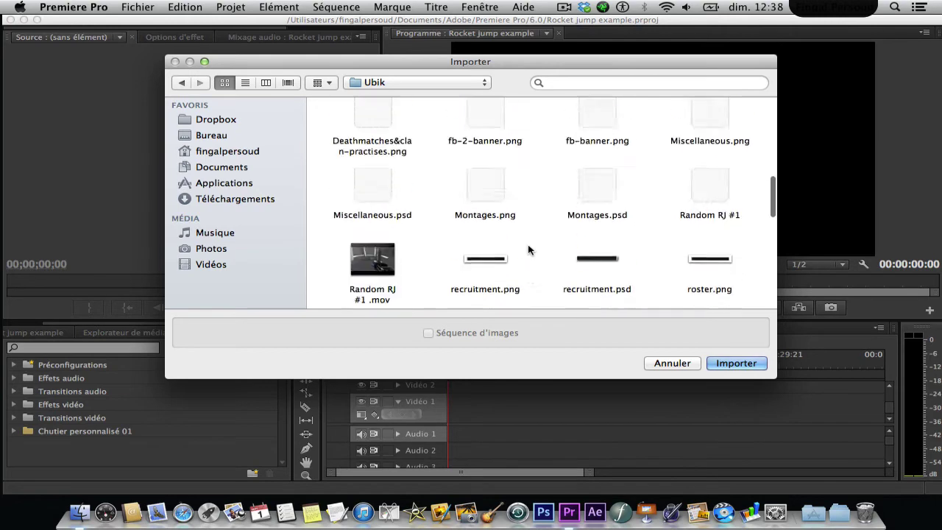
{"action": "scroll", "coordinate": [528, 249], "scroll_direction": "up", "scroll_amount": 3}
{"action": "scroll", "coordinate": [526, 248], "scroll_direction": "down", "scroll_amount": 3}
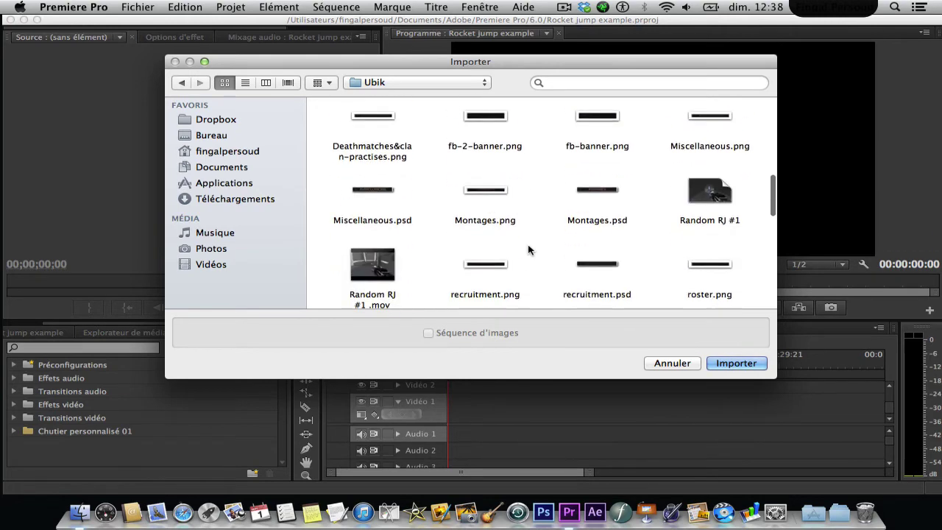
{"action": "double_click", "coordinate": [384, 275]}
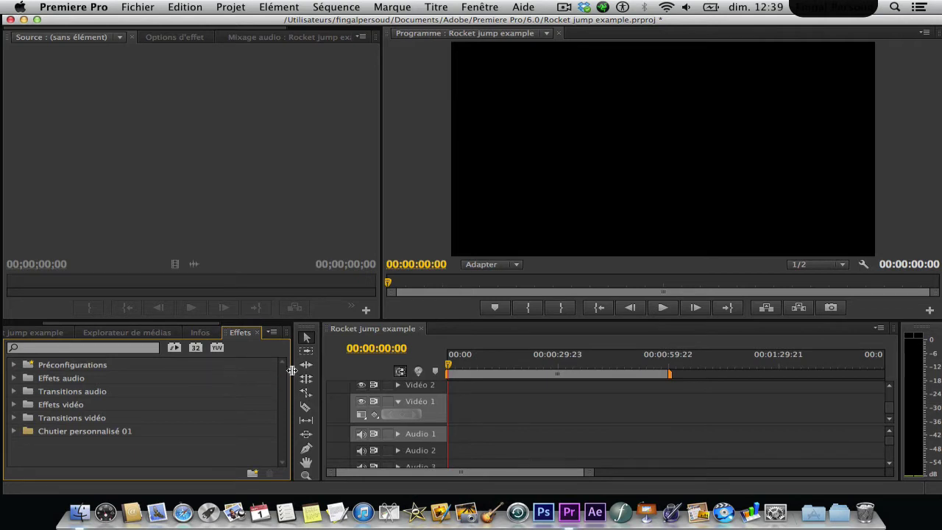
- Widen the project panel group and compare the project's items in list view and icon view, ending on icon view
{"action": "left_click_drag", "start_coordinate": [293, 370], "coordinate": [354, 370]}
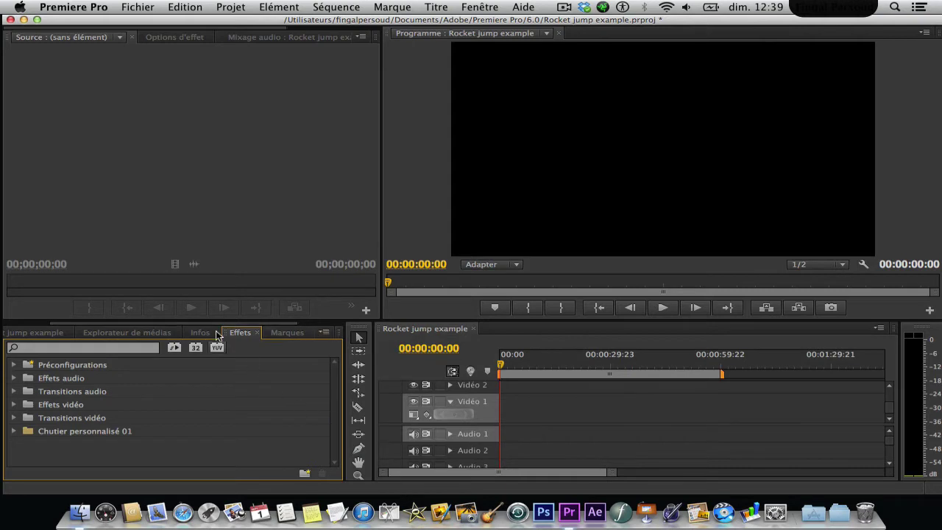
{"action": "key", "text": "shift+1"}
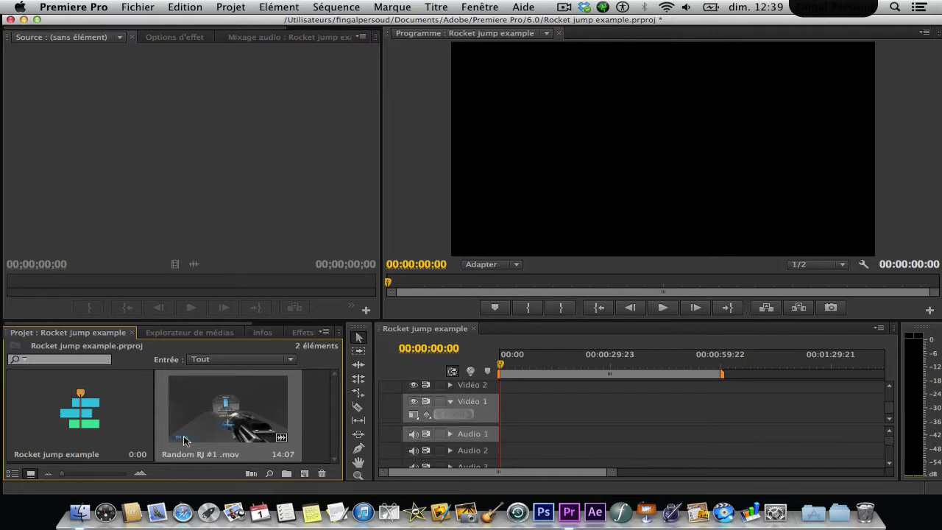
{"action": "left_click", "coordinate": [13, 473]}
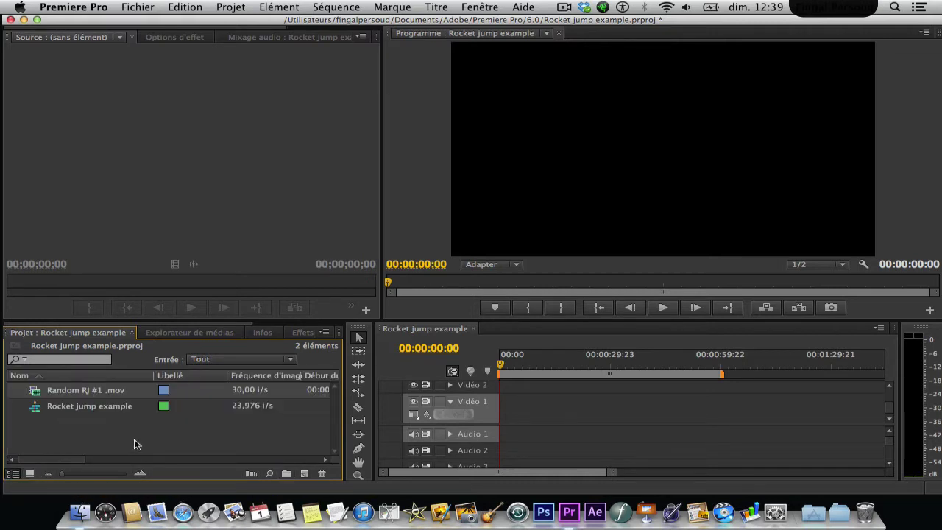
{"action": "left_click", "coordinate": [30, 474]}
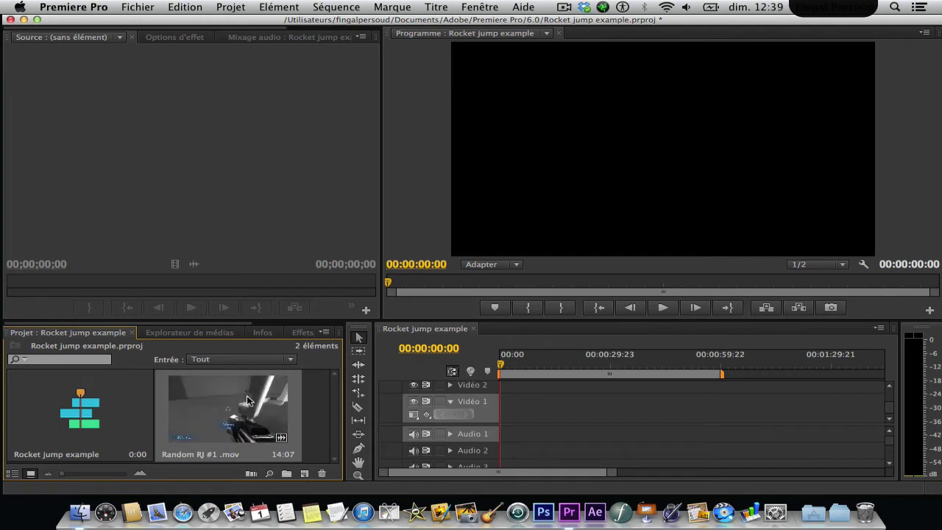
- Review the Media Browser, Info, Effects, History and Markers panels, and return to the project's items
{"action": "left_click", "coordinate": [165, 333]}
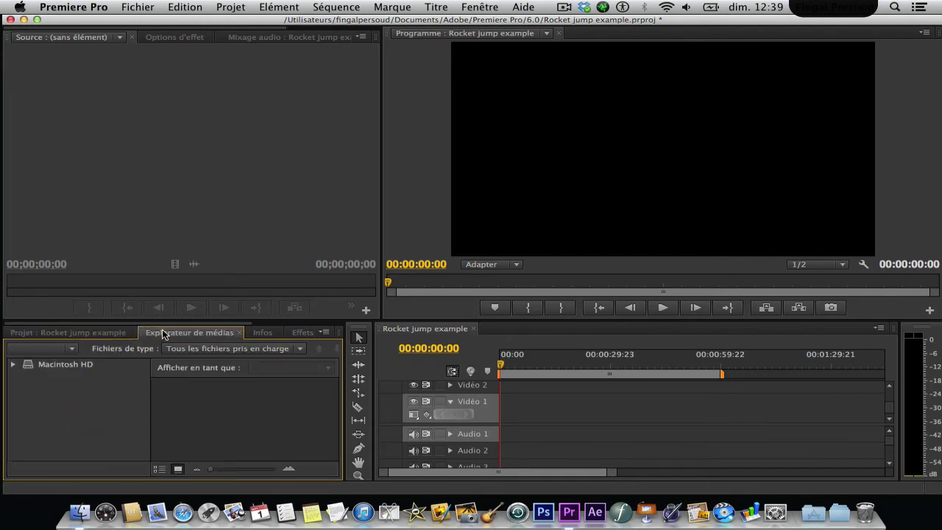
{"action": "left_click", "coordinate": [263, 332]}
{"action": "left_click", "coordinate": [213, 335]}
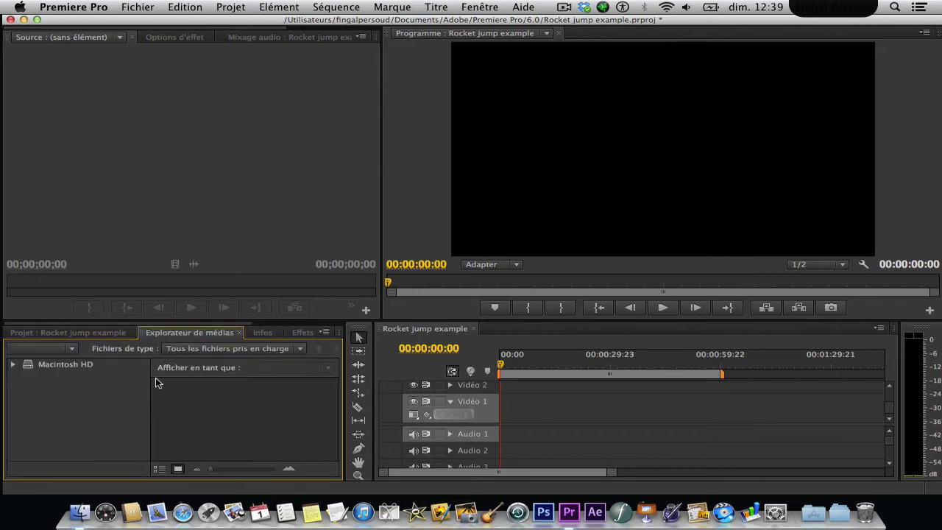
{"action": "left_click", "coordinate": [259, 333]}
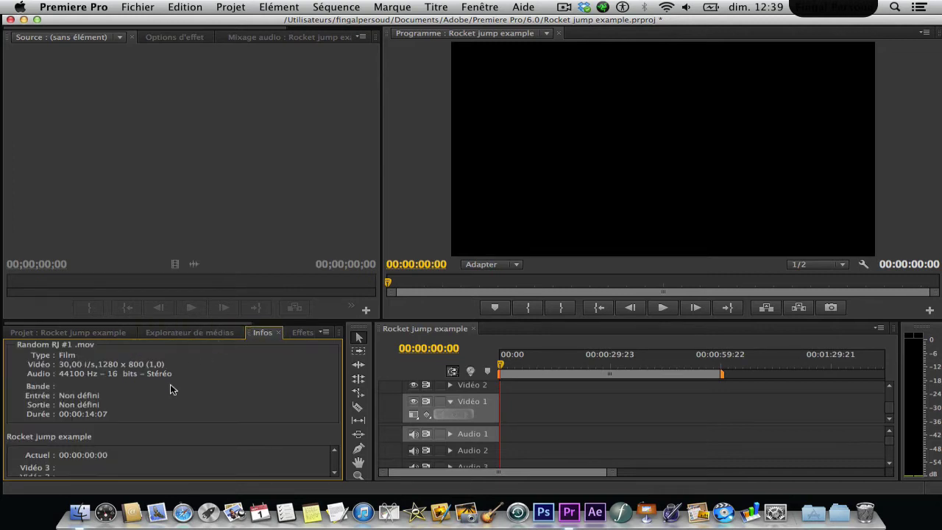
{"action": "left_click", "coordinate": [302, 333]}
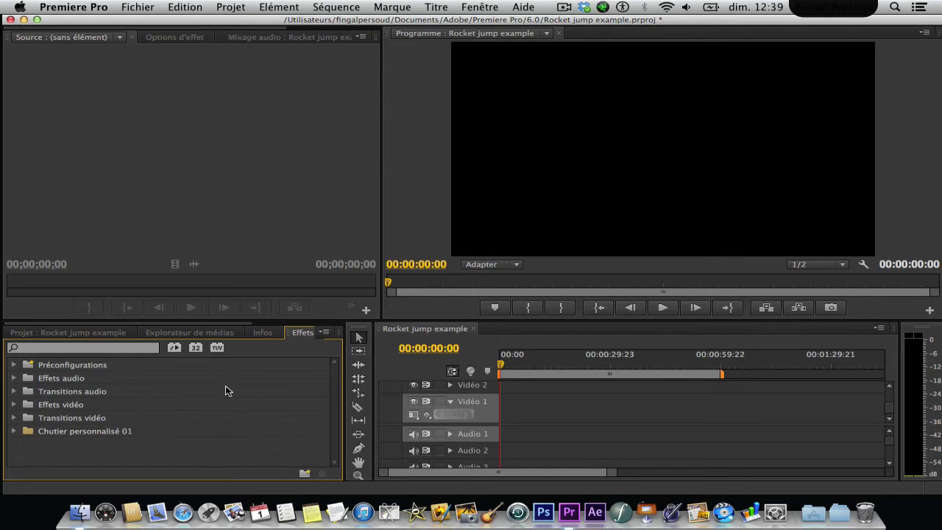
{"action": "scroll", "coordinate": [297, 339], "scroll_direction": "down", "scroll_amount": 2}
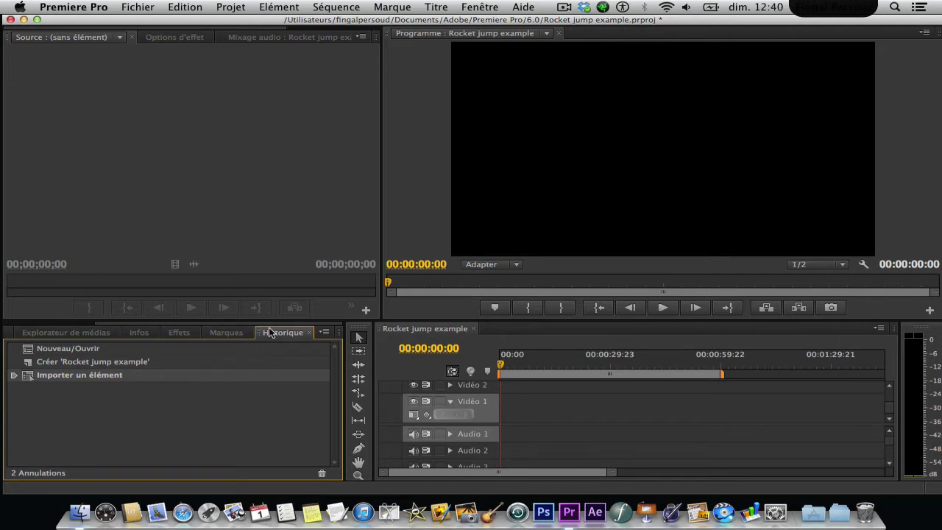
{"action": "left_click", "coordinate": [231, 334]}
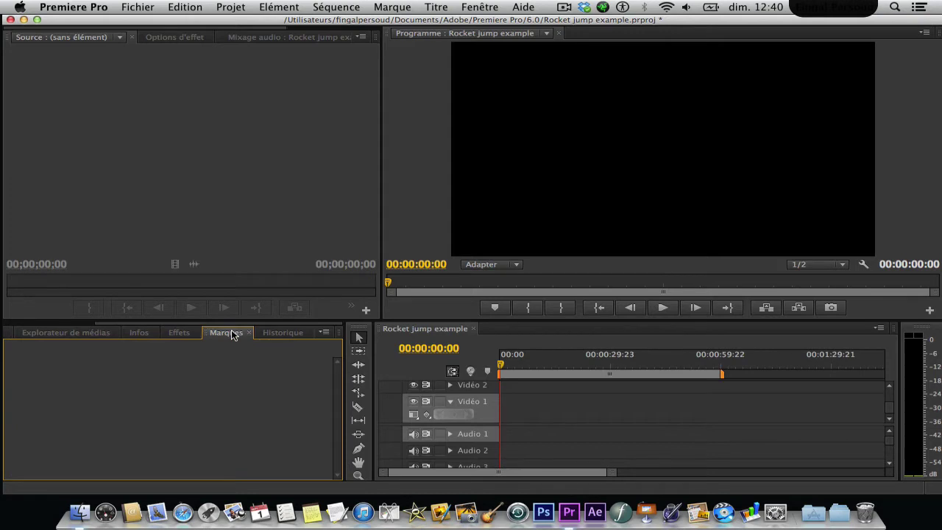
{"action": "key", "text": "shift+1"}
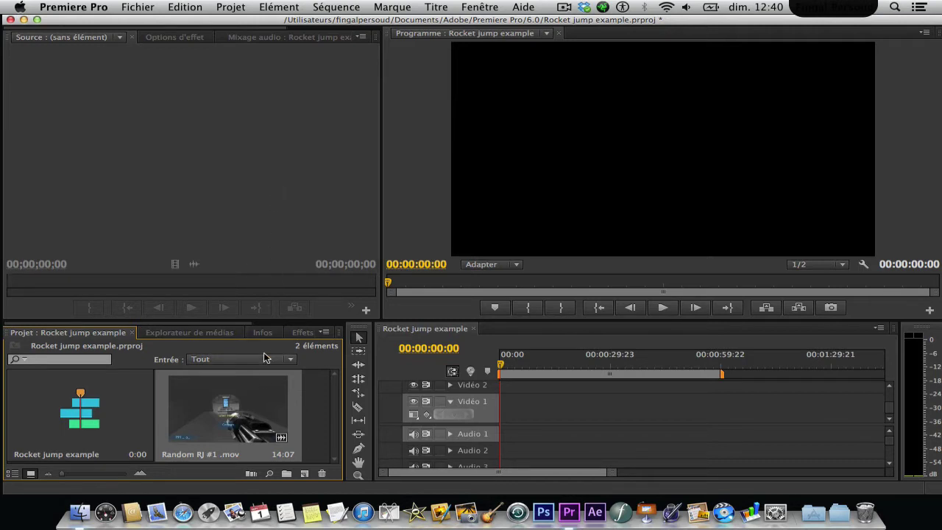
- Open the "Random RJ #1 .mov" clip in the Source monitor and preview it from near its beginning
{"action": "double_click", "coordinate": [243, 405]}
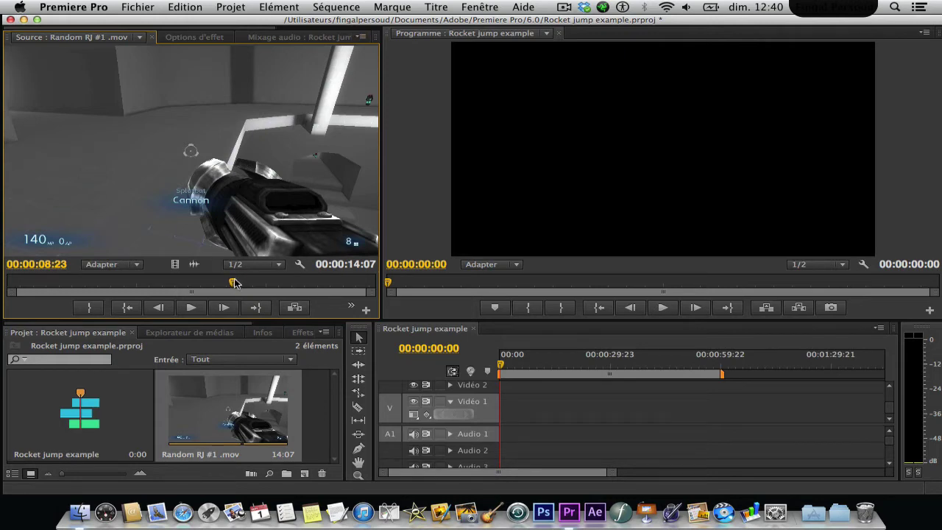
{"action": "left_click", "coordinate": [18, 284]}
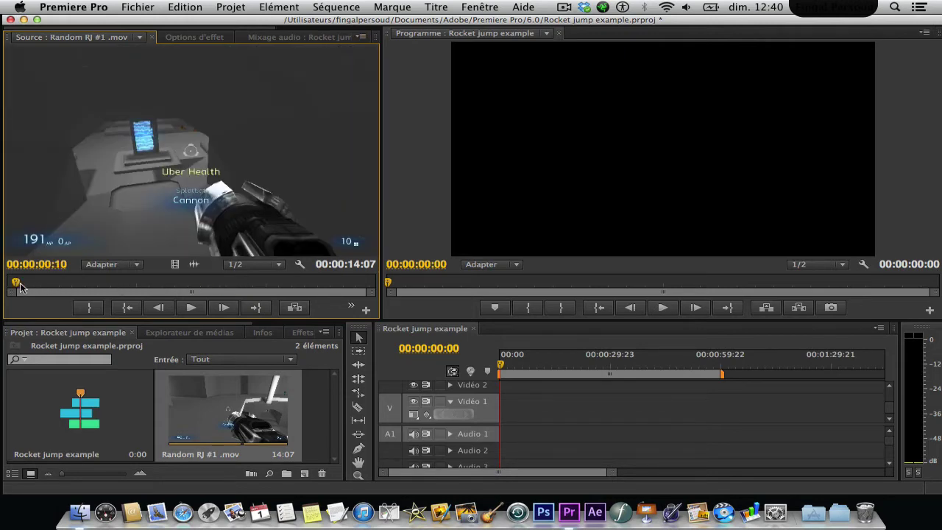
{"action": "left_click", "coordinate": [191, 308]}
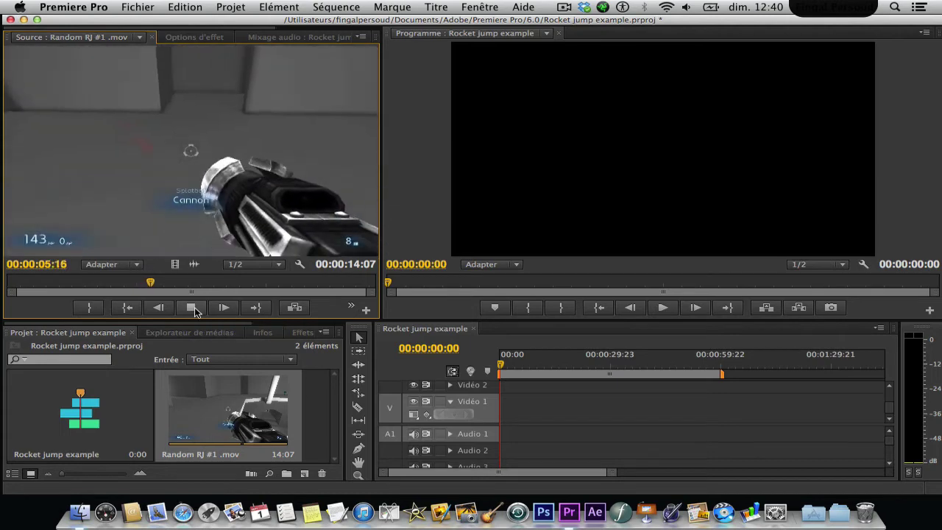
{"action": "left_click", "coordinate": [193, 309]}
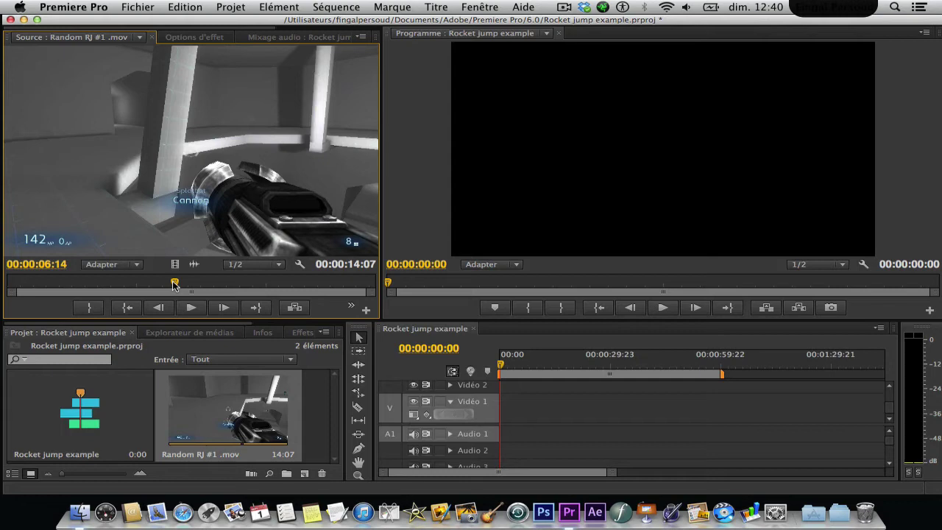
- Look at the Effect Controls and the Audio Mixer, and return to the clip in the Source monitor
{"action": "left_click", "coordinate": [198, 36]}
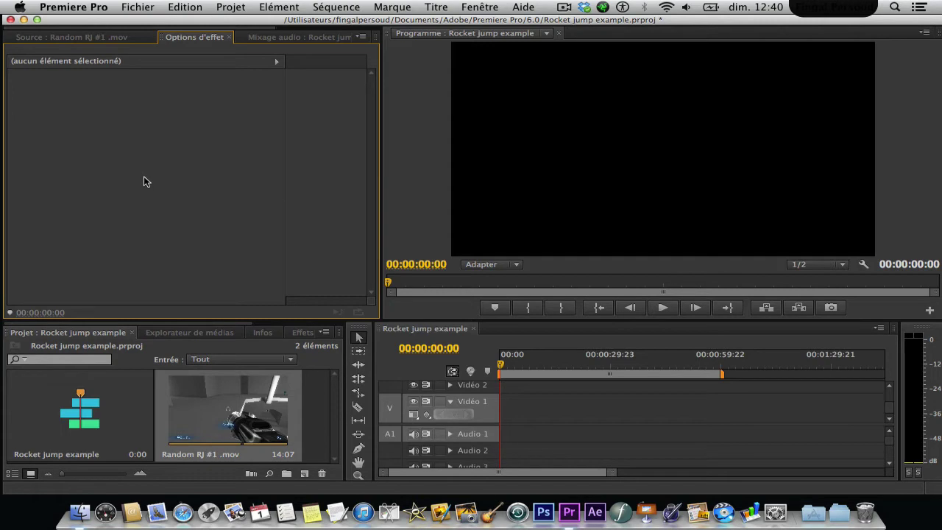
{"action": "left_click", "coordinate": [290, 37]}
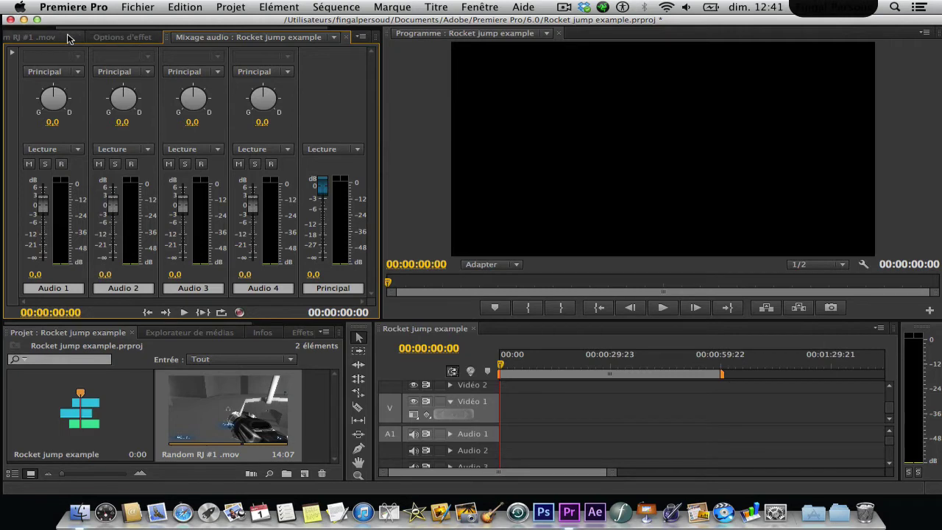
{"action": "left_click", "coordinate": [67, 38]}
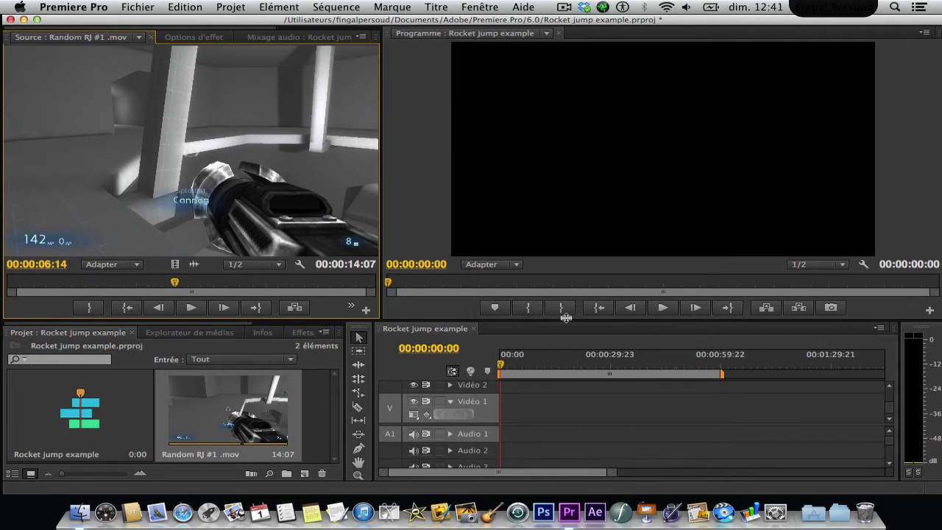
- Adjust the monitor and timeline heights, rewind the source clip to its first frame, and widen the Source monitor
{"action": "left_click_drag", "start_coordinate": [566, 318], "coordinate": [565, 266]}
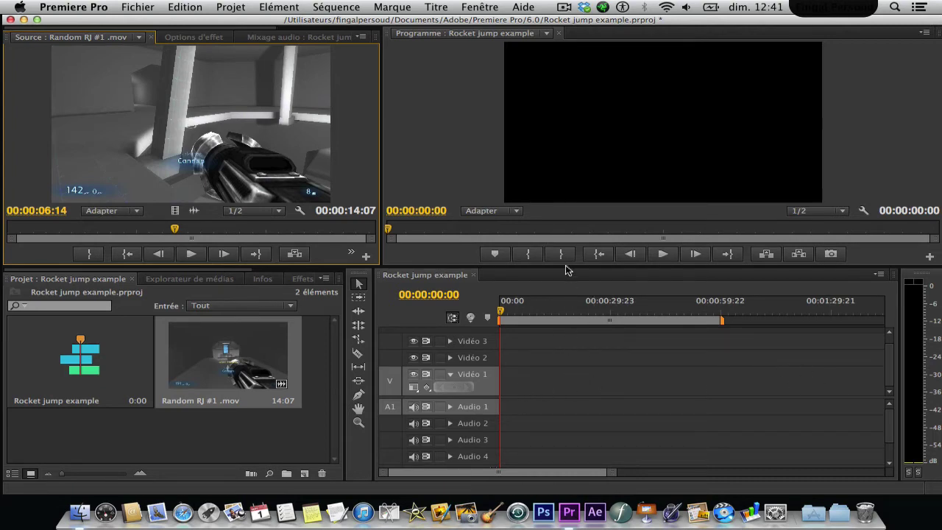
{"action": "left_click_drag", "start_coordinate": [566, 271], "coordinate": [565, 315]}
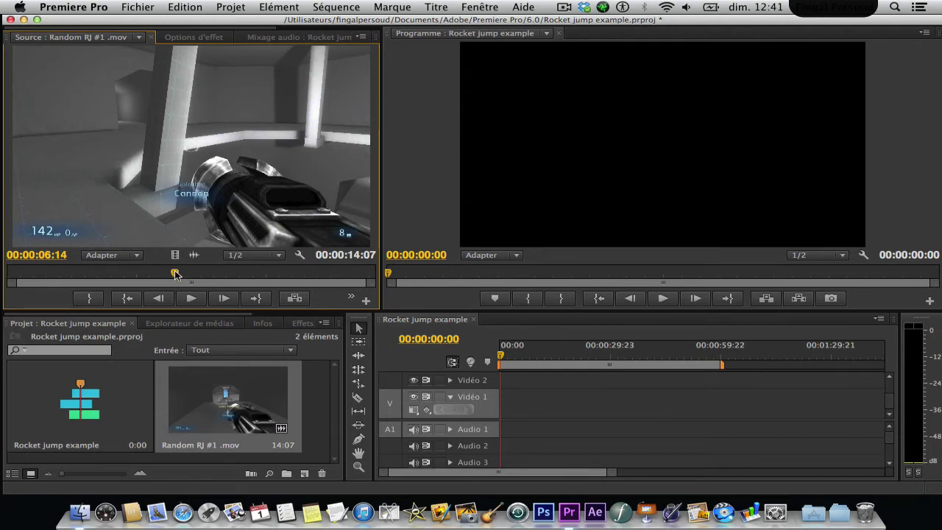
{"action": "left_click_drag", "start_coordinate": [175, 274], "coordinate": [4, 276]}
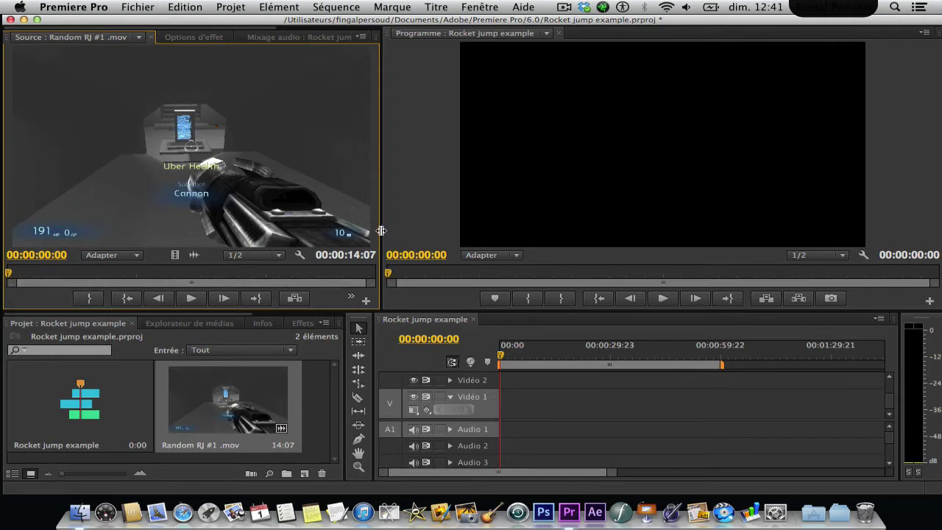
{"action": "left_click_drag", "start_coordinate": [381, 230], "coordinate": [417, 231]}
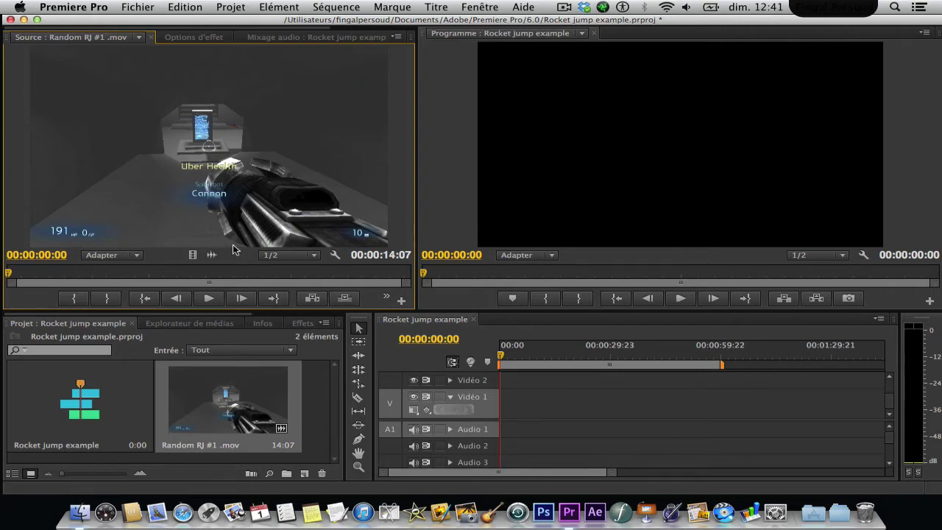
{"action": "left_click", "coordinate": [564, 7]}
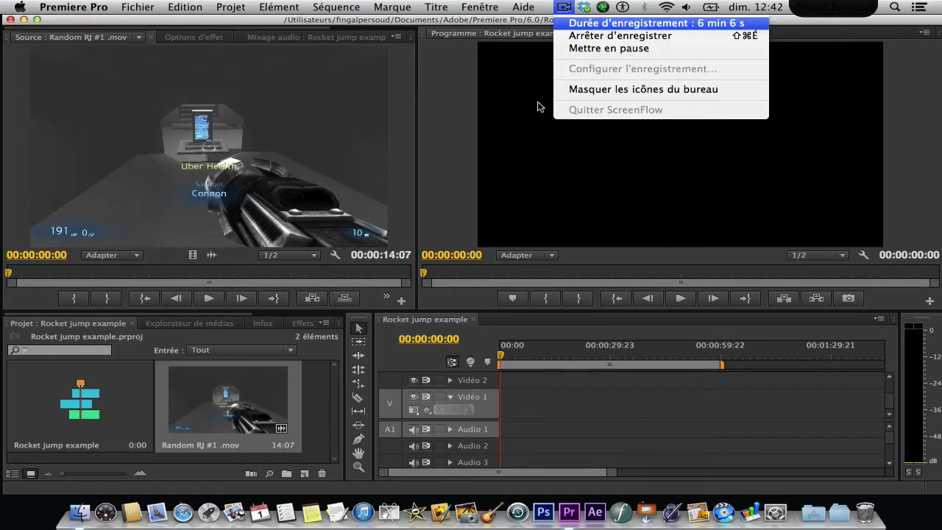
{"action": "left_click", "coordinate": [438, 212]}
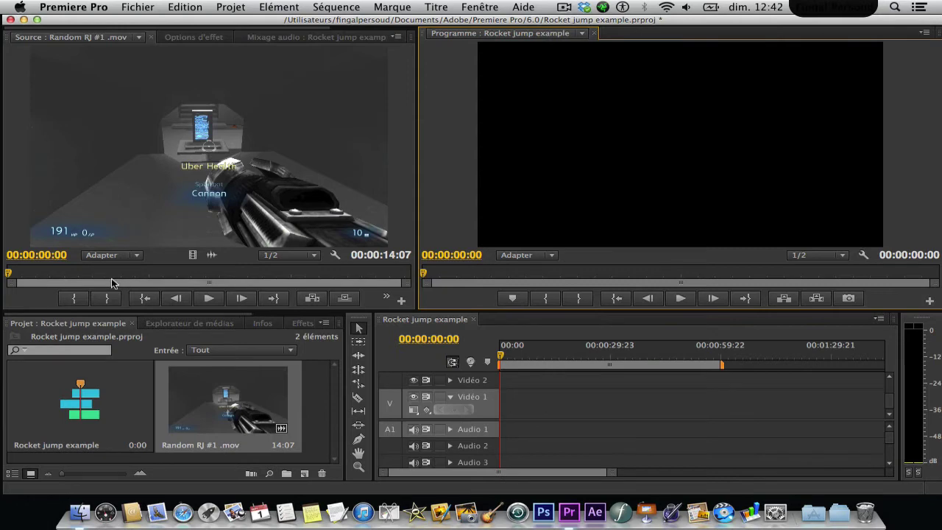
- Mark the source clip's In point on its first frame and its Out point at 00:00:11:20
{"action": "left_click", "coordinate": [78, 299]}
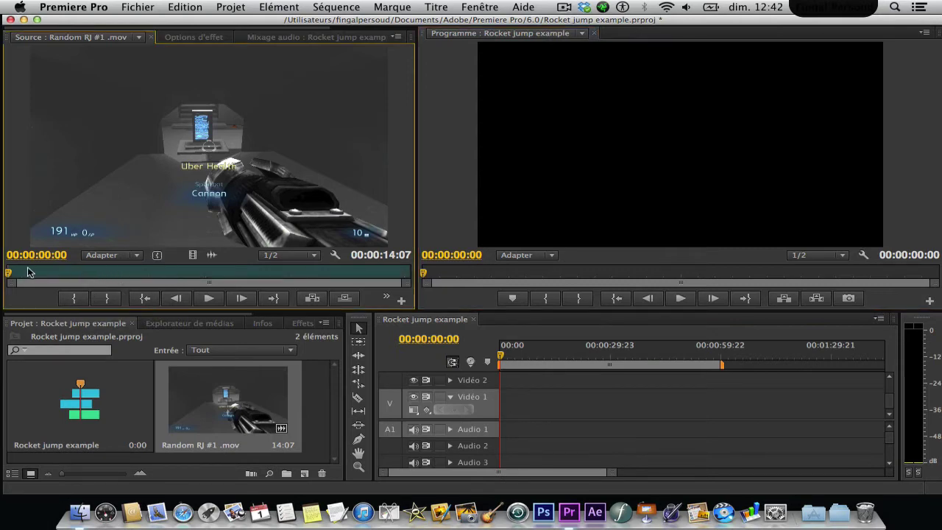
{"action": "left_click_drag", "start_coordinate": [7, 274], "coordinate": [337, 270]}
{"action": "left_click", "coordinate": [107, 297]}
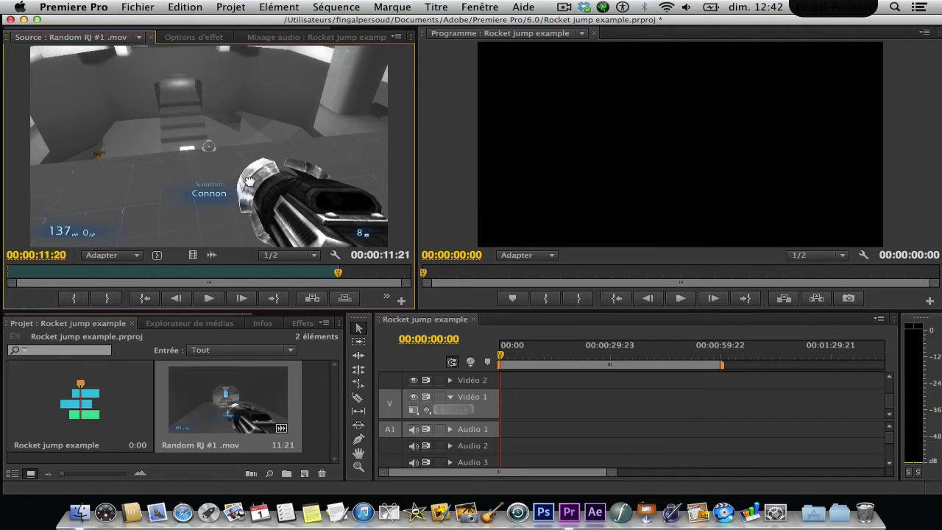
- Place the trimmed clip with its audio at the start of Vidéo 1, changing the sequence settings to match the clip
{"action": "left_click_drag", "start_coordinate": [410, 278], "coordinate": [505, 404]}
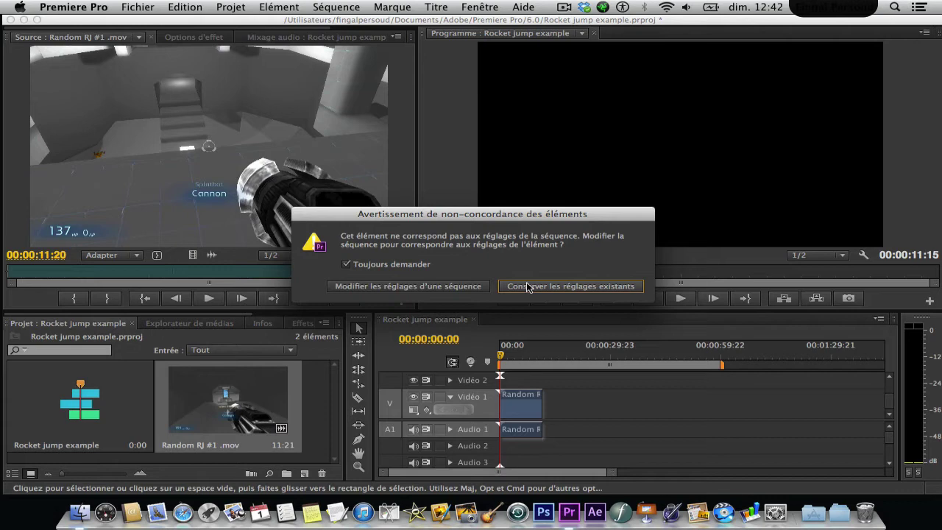
{"action": "left_click", "coordinate": [439, 288]}
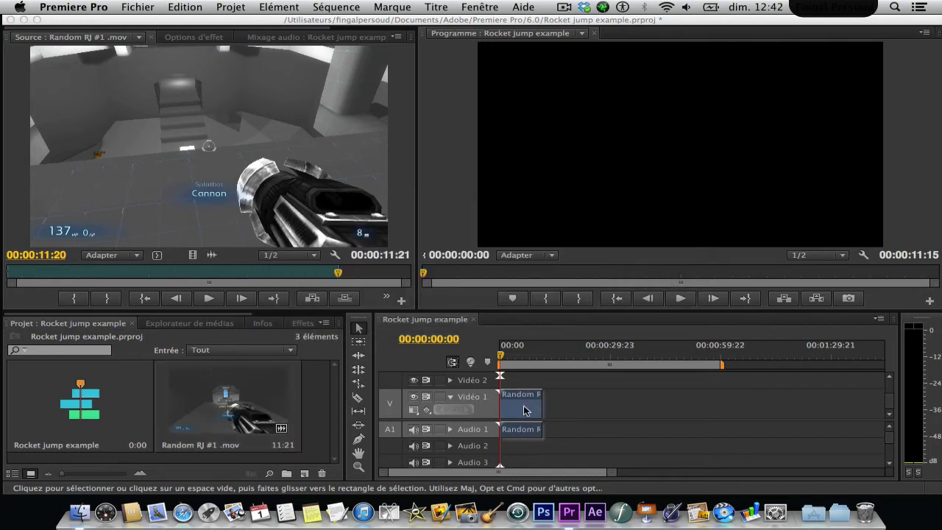
{"action": "mouse_move", "coordinate": [501, 356]}
{"action": "left_mouse_down"}
{"action": "mouse_move", "coordinate": [520, 357]}
{"action": "mouse_move", "coordinate": [508, 358]}
{"action": "left_mouse_up"}
{"action": "key", "text": "XF86AudioLowerVolume"}
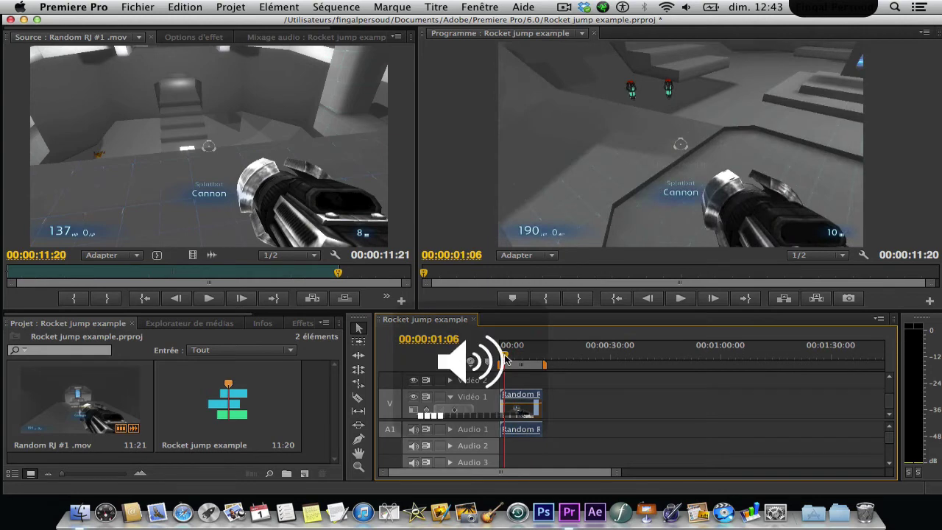
{"action": "left_click_drag", "start_coordinate": [505, 355], "coordinate": [498, 355]}
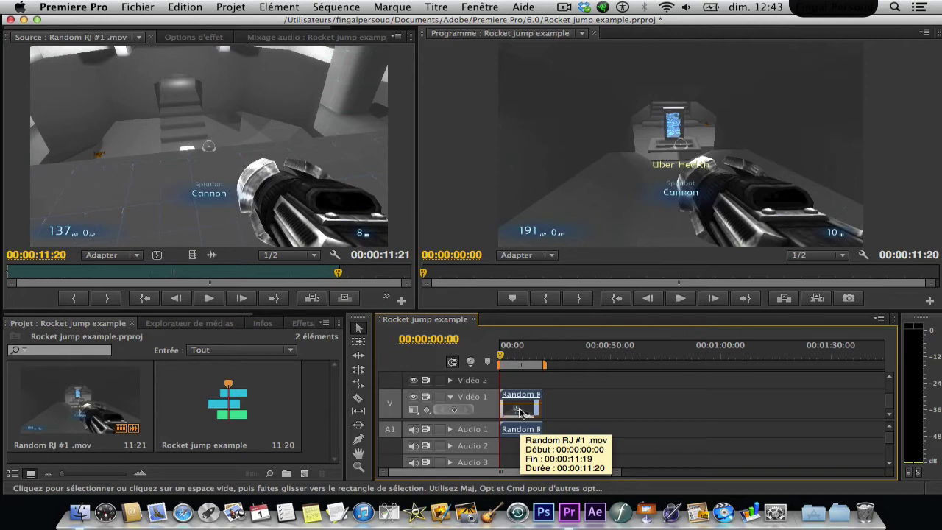
- Clear the clip from the timeline and place only the source clip's video at the start of Vidéo 1
{"action": "right_click", "coordinate": [520, 411]}
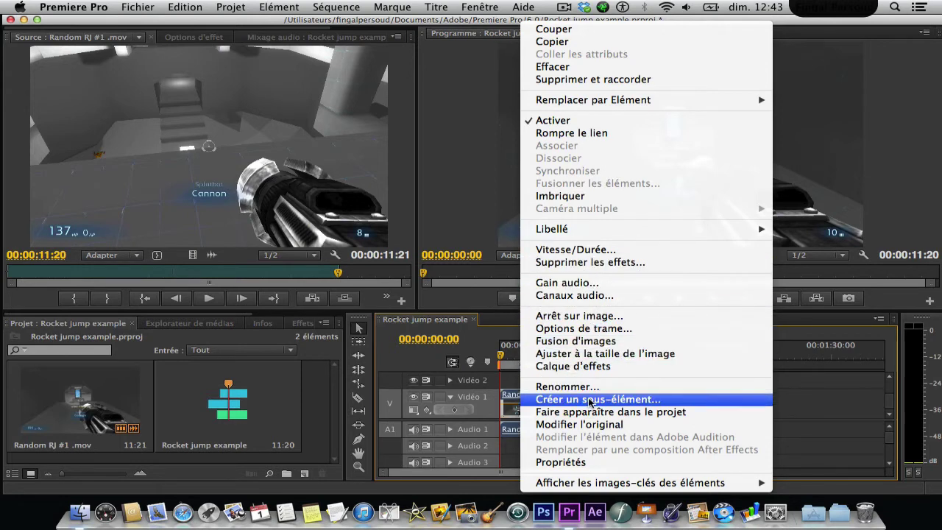
{"action": "left_click", "coordinate": [586, 68]}
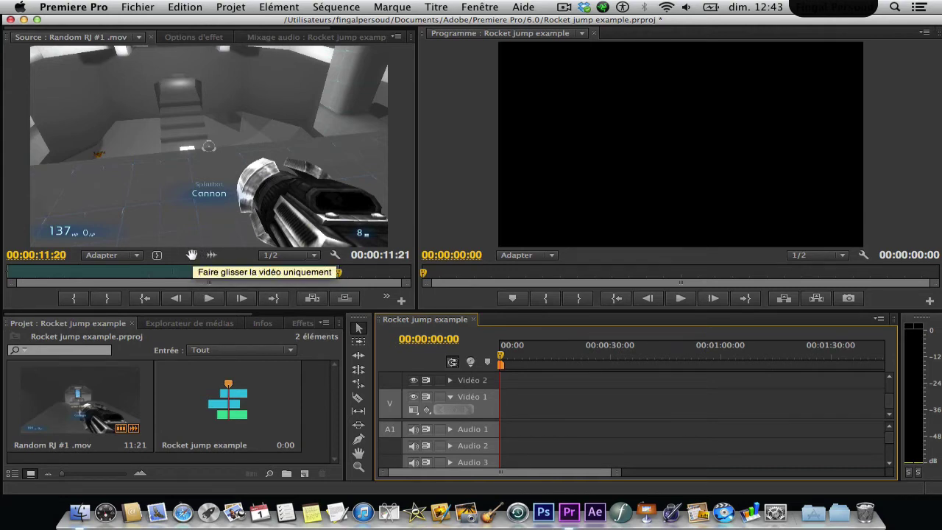
{"action": "left_click_drag", "start_coordinate": [192, 254], "coordinate": [243, 258]}
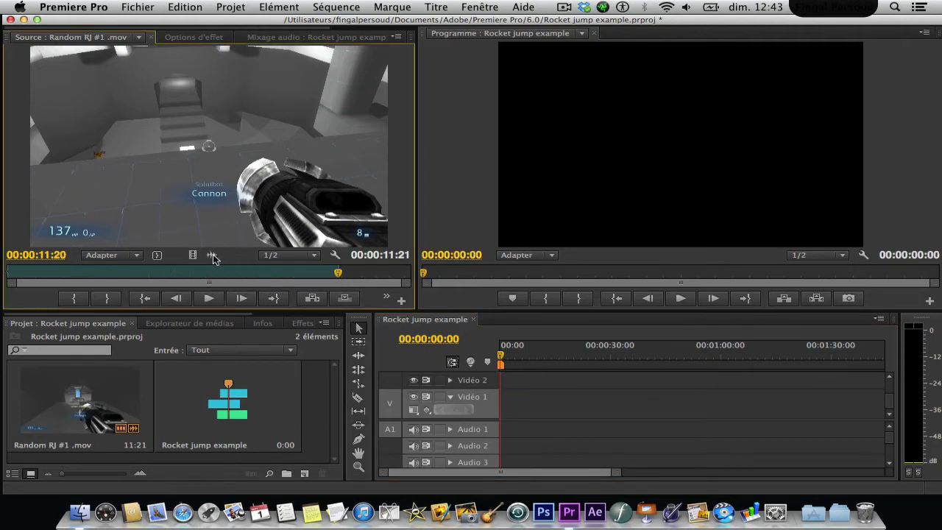
{"action": "left_click_drag", "start_coordinate": [212, 255], "coordinate": [514, 416]}
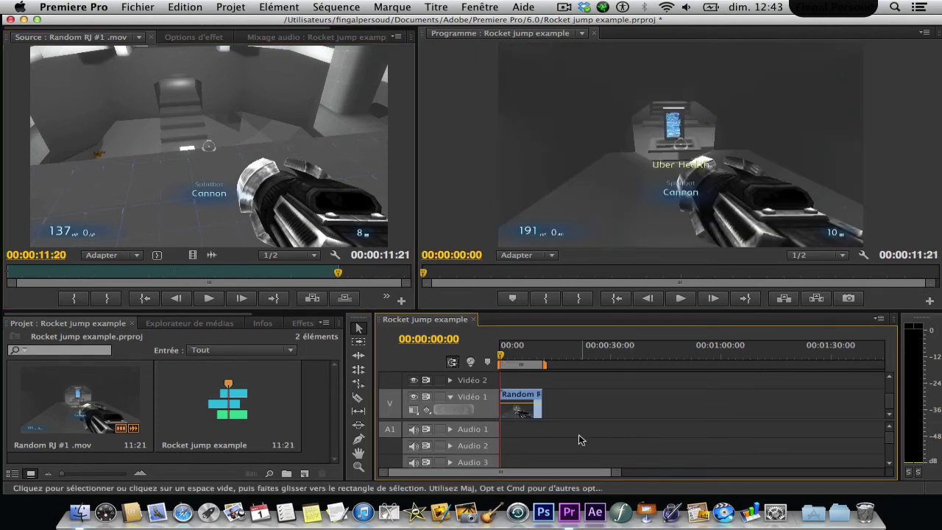
- Look through the video tracks and the audio tracks of the sequence
{"action": "scroll", "coordinate": [593, 413], "scroll_direction": "up", "scroll_amount": 2}
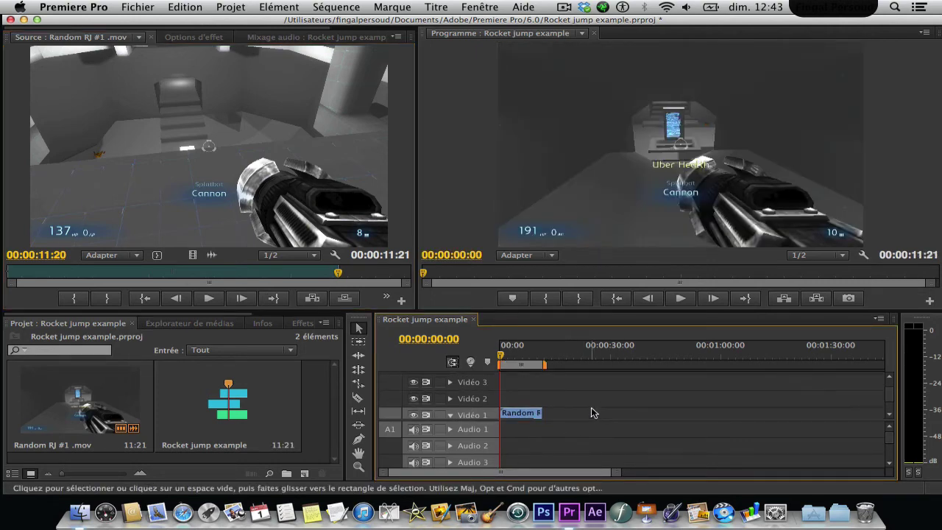
{"action": "scroll", "coordinate": [593, 413], "scroll_direction": "down", "scroll_amount": 2}
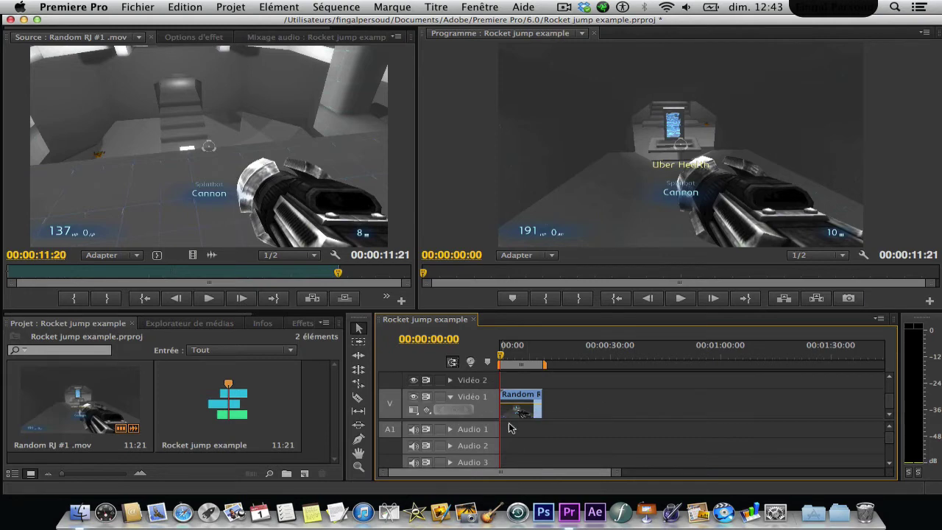
{"action": "scroll", "coordinate": [615, 402], "scroll_direction": "up", "scroll_amount": 2}
{"action": "scroll", "coordinate": [615, 400], "scroll_direction": "down", "scroll_amount": 2}
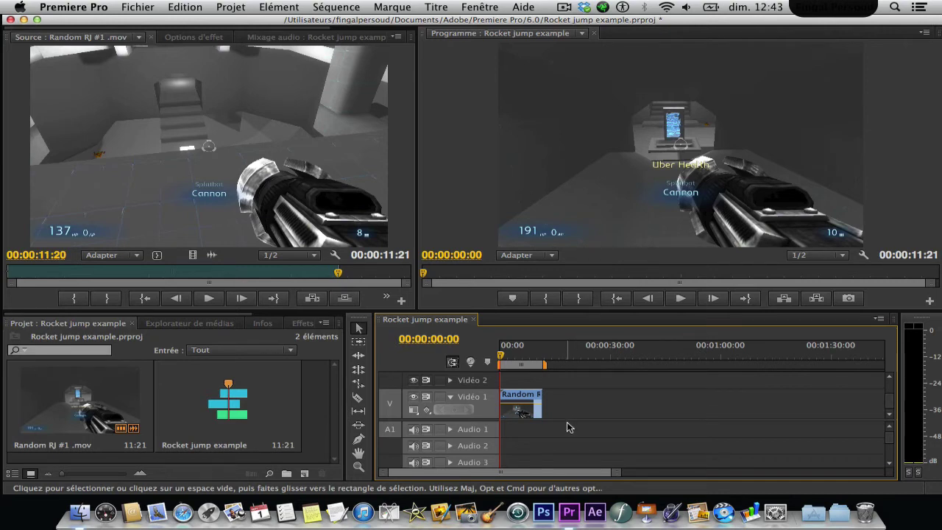
{"action": "scroll", "coordinate": [594, 418], "scroll_direction": "up", "scroll_amount": 2}
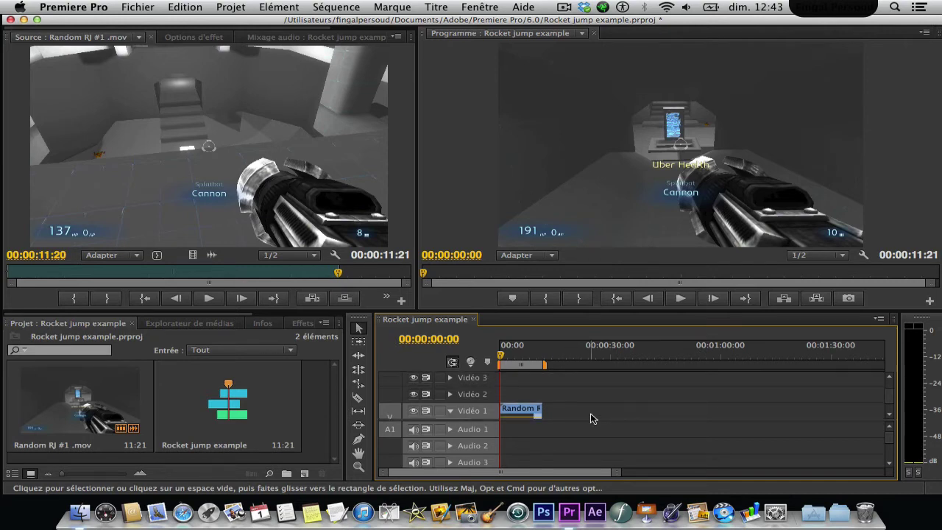
{"action": "scroll", "coordinate": [590, 413], "scroll_direction": "down", "scroll_amount": 2}
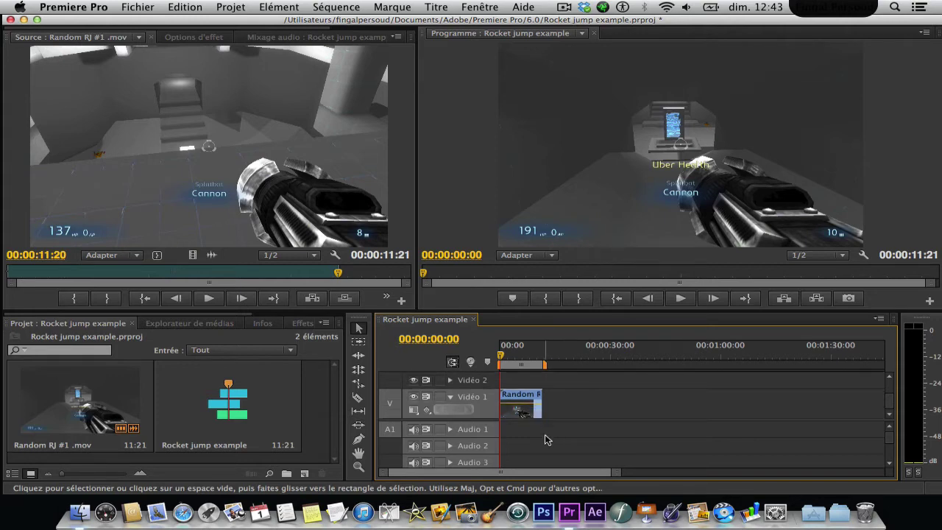
{"action": "scroll", "coordinate": [554, 441], "scroll_direction": "down", "scroll_amount": 2}
{"action": "scroll", "coordinate": [555, 443], "scroll_direction": "up", "scroll_amount": 3}
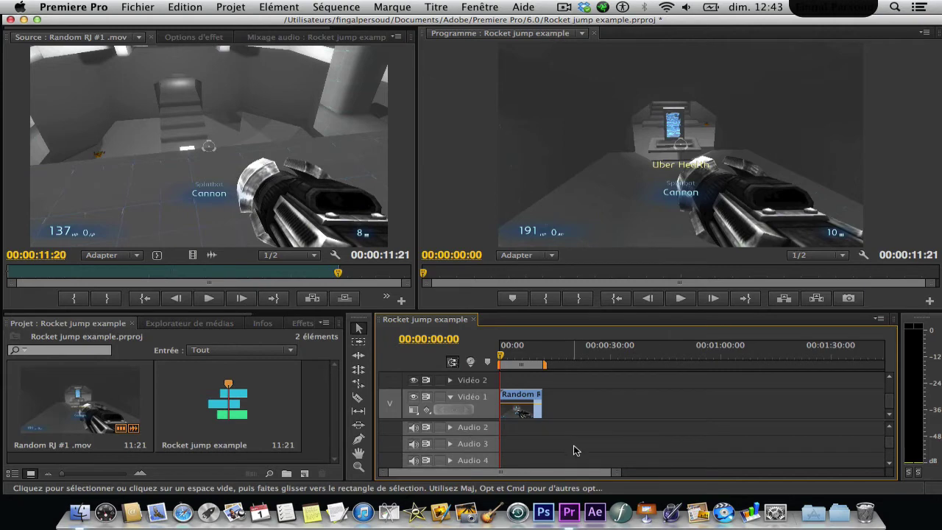
{"action": "scroll", "coordinate": [566, 448], "scroll_direction": "up", "scroll_amount": 1}
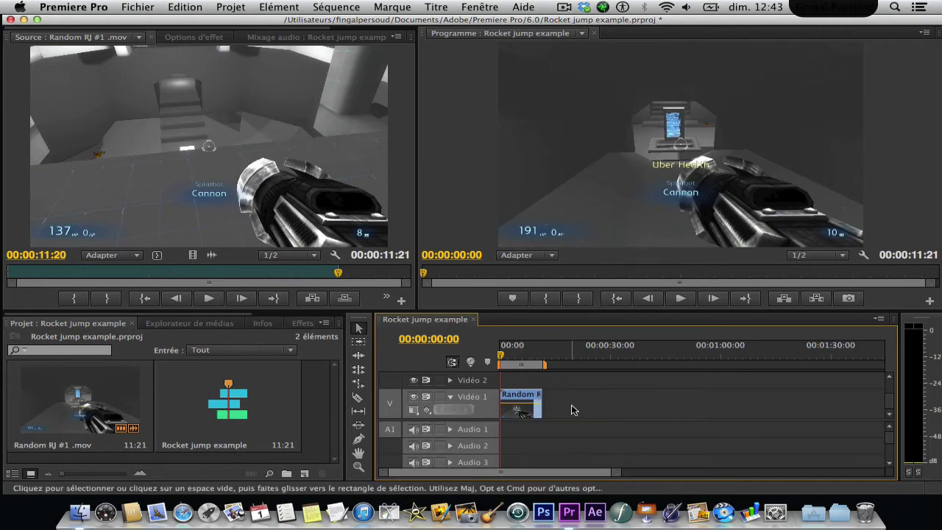
- Zoom the timeline so the whole clip fills its width, and enlarge the Vidéo 1 track and the video track area
{"action": "scroll", "coordinate": [573, 409], "scroll_direction": "up", "scroll_amount": 6}
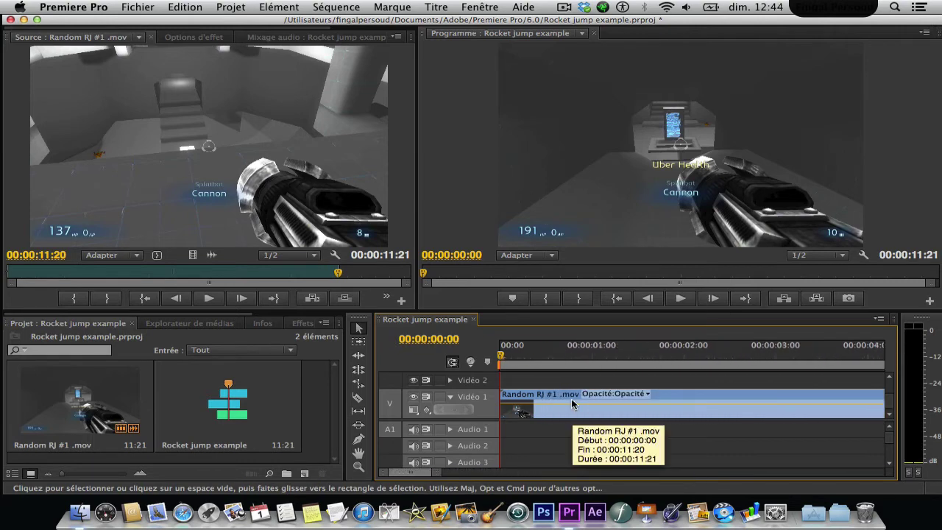
{"action": "scroll", "coordinate": [573, 404], "scroll_direction": "down", "scroll_amount": 4}
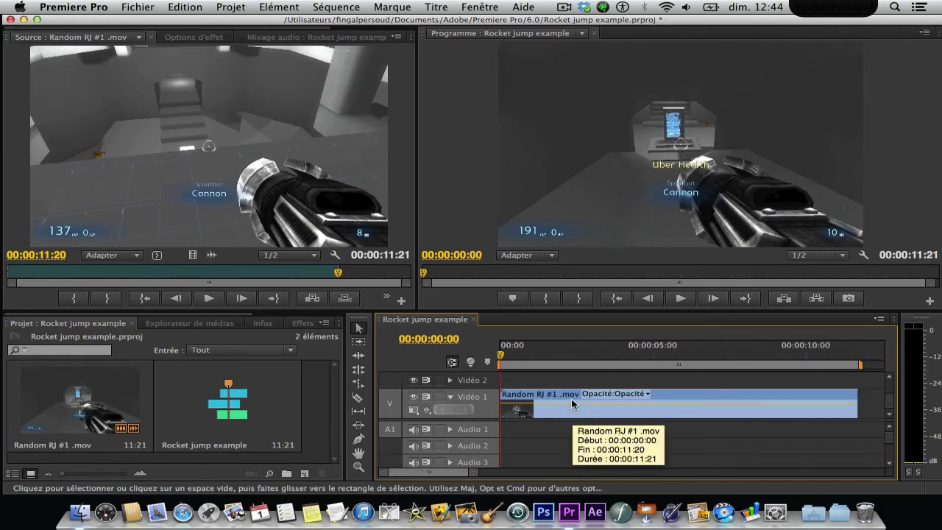
{"action": "scroll", "coordinate": [573, 404], "scroll_direction": "up", "scroll_amount": 1}
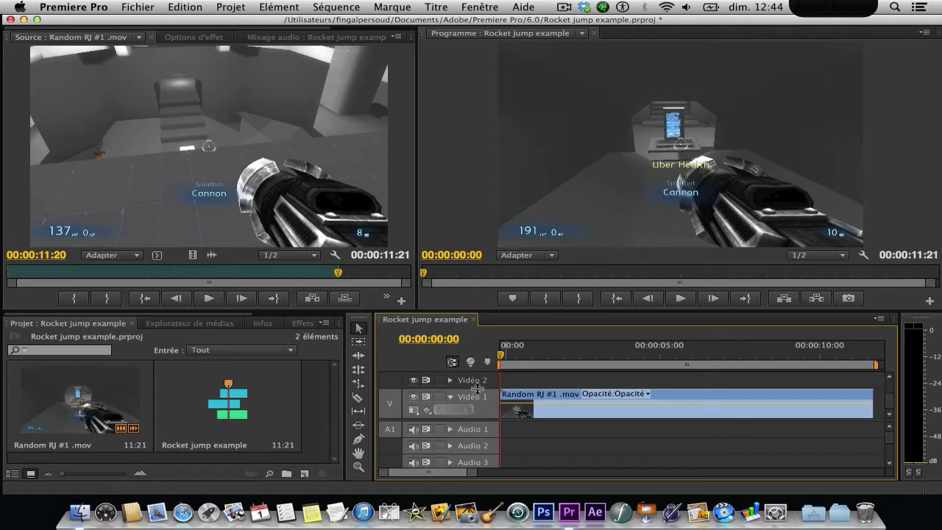
{"action": "left_click_drag", "start_coordinate": [478, 390], "coordinate": [480, 372]}
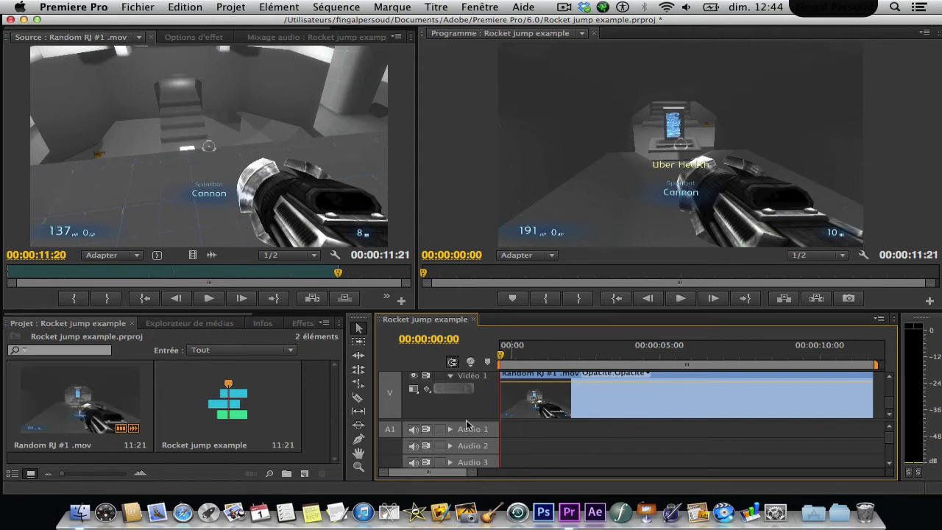
{"action": "left_click_drag", "start_coordinate": [449, 420], "coordinate": [449, 446]}
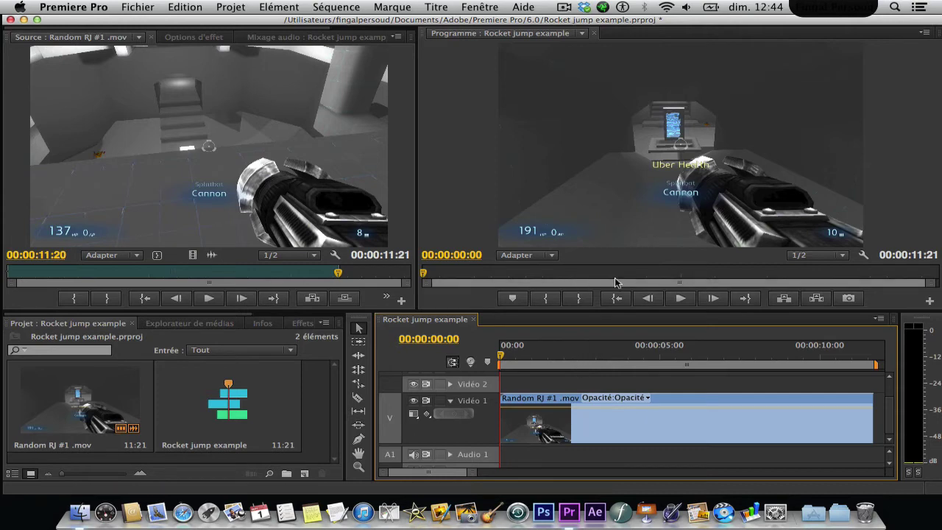
- Play the sequence from its start in the Program monitor and stop at 00:00:05:11
{"action": "left_click", "coordinate": [681, 298]}
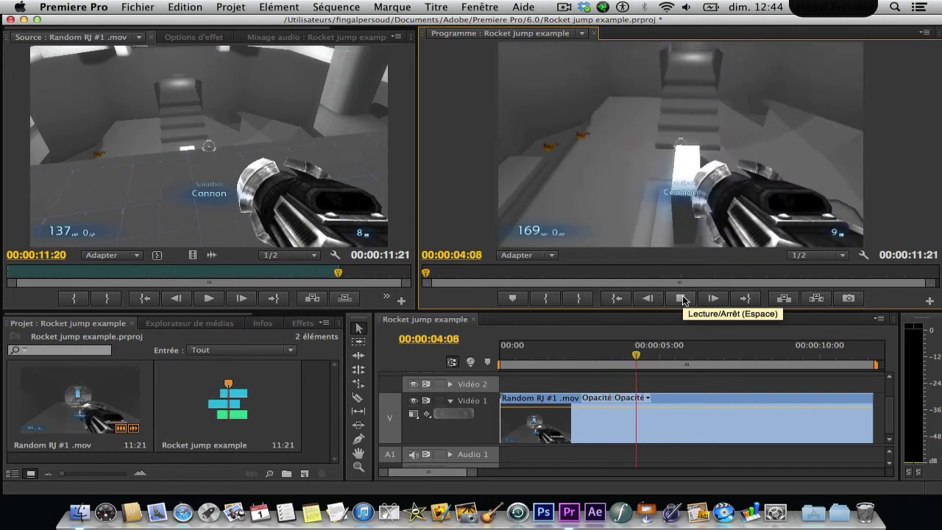
{"action": "left_click", "coordinate": [683, 299]}
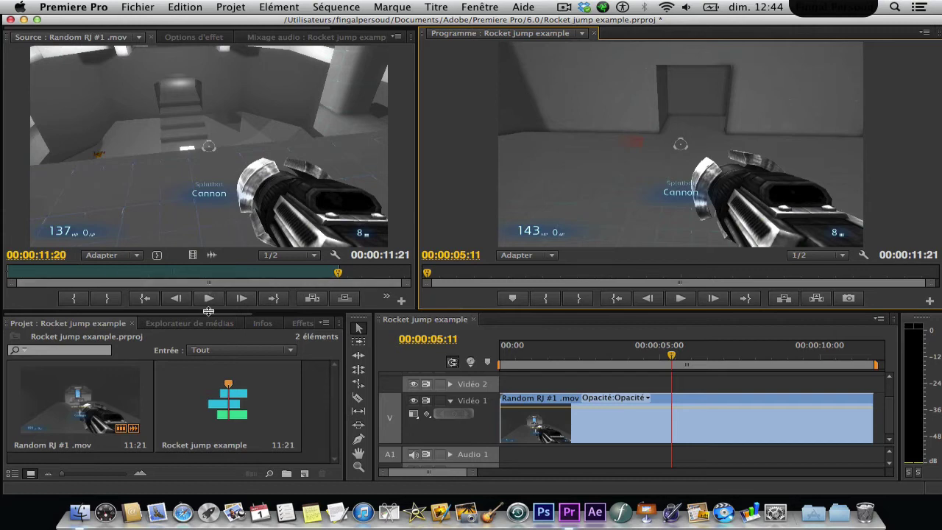
- Apply the "Fondu au noir" video transition to the beginning of the clip on Vidéo 1
{"action": "scroll", "coordinate": [203, 326], "scroll_direction": "down", "scroll_amount": 5}
{"action": "left_click", "coordinate": [184, 326]}
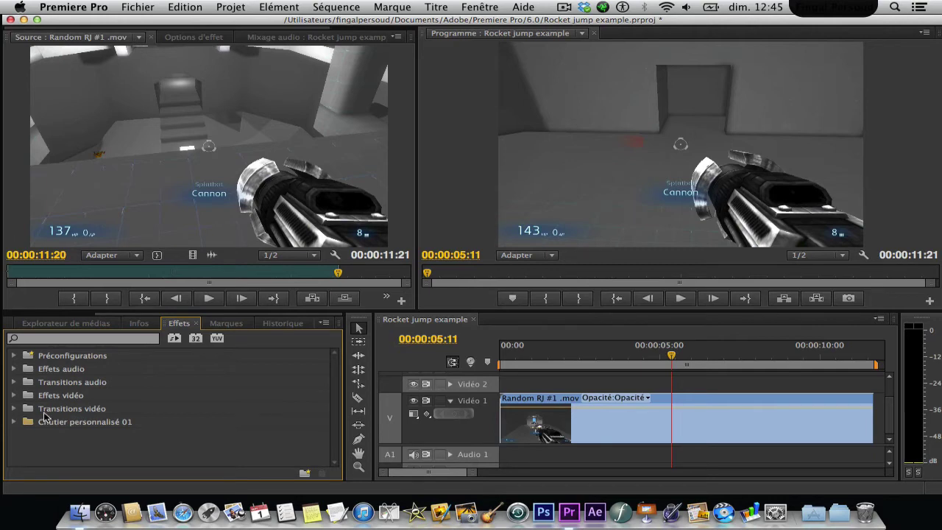
{"action": "left_click", "coordinate": [14, 409]}
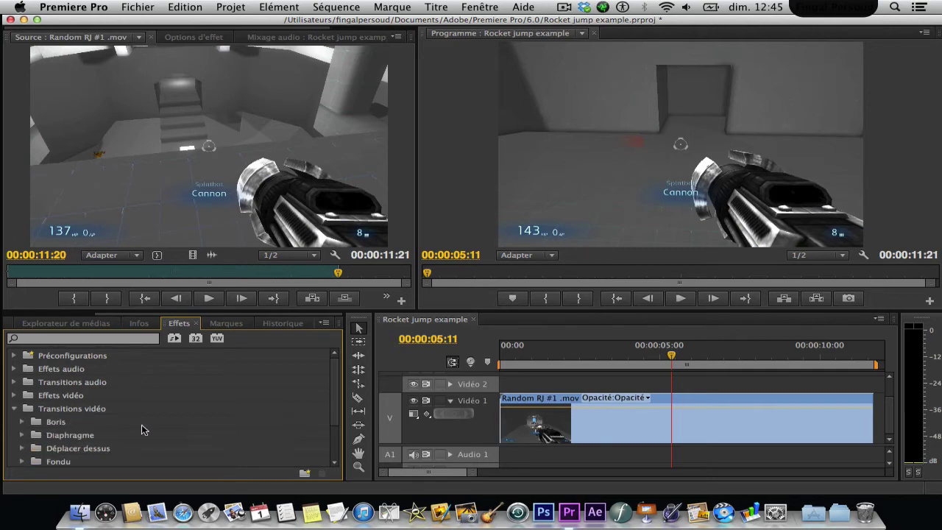
{"action": "scroll", "coordinate": [163, 434], "scroll_direction": "down", "scroll_amount": 3}
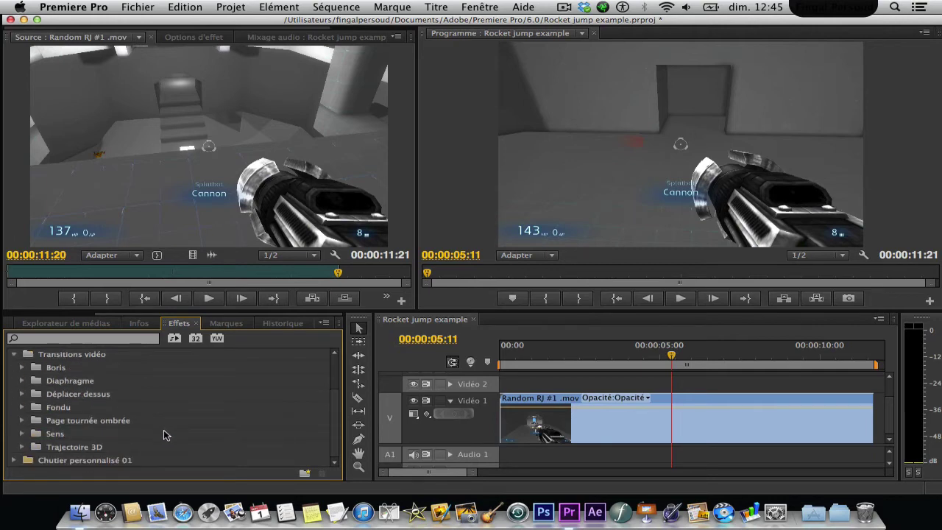
{"action": "left_click", "coordinate": [22, 407]}
{"action": "scroll", "coordinate": [162, 425], "scroll_direction": "down", "scroll_amount": 3}
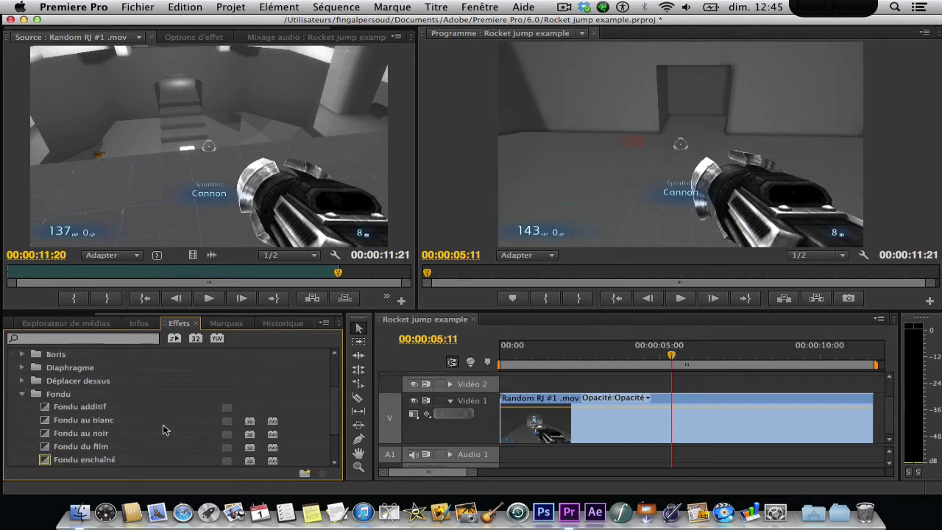
{"action": "left_click", "coordinate": [101, 398]}
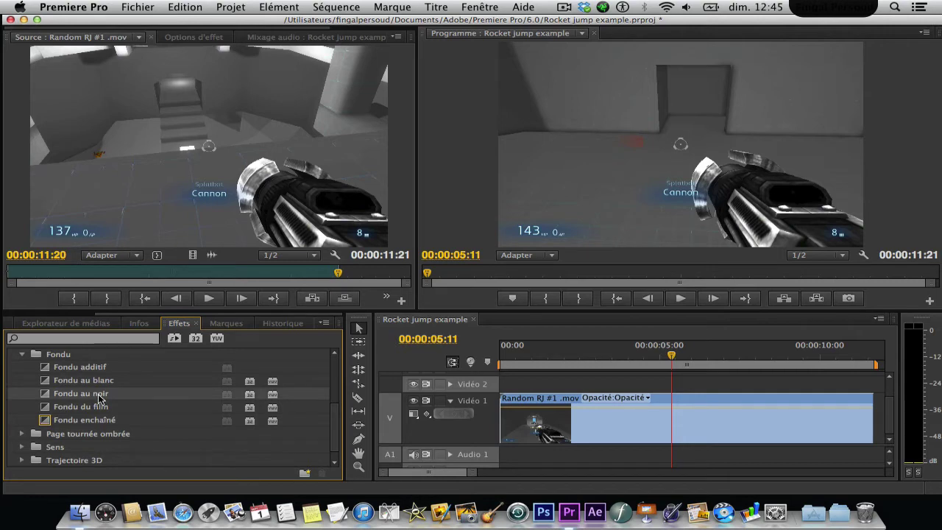
{"action": "left_click_drag", "start_coordinate": [101, 398], "coordinate": [510, 421]}
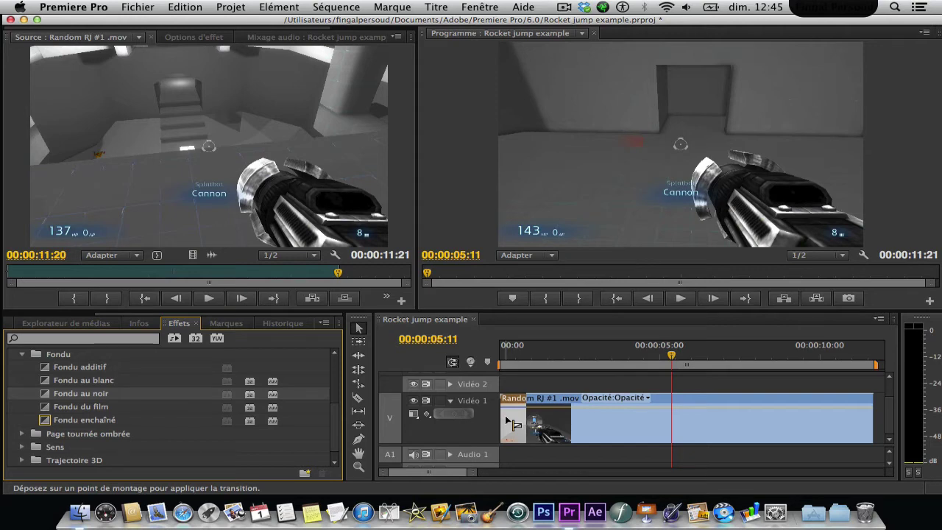
{"action": "left_click_drag", "start_coordinate": [508, 421], "coordinate": [510, 422]}
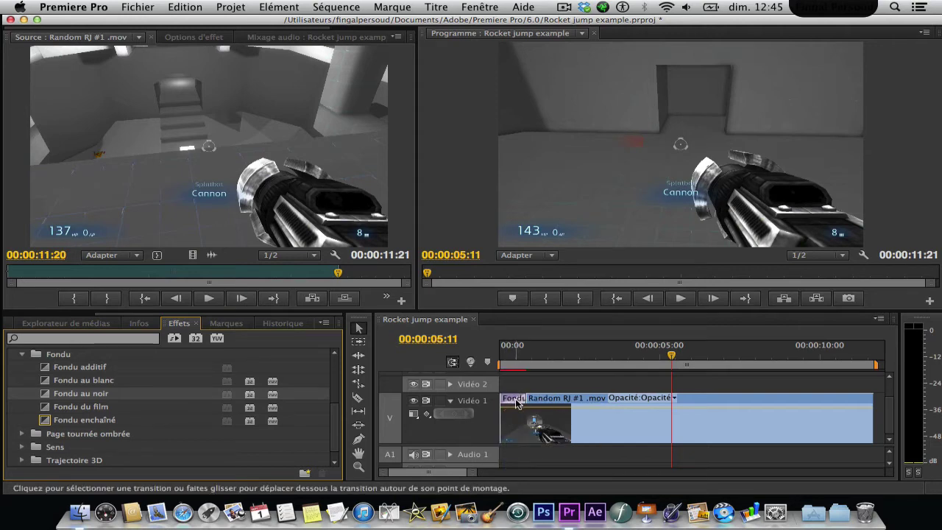
- Open the effect options of the clip's opening transition and extend its duration to 00:00:01:11
{"action": "left_click", "coordinate": [517, 402]}
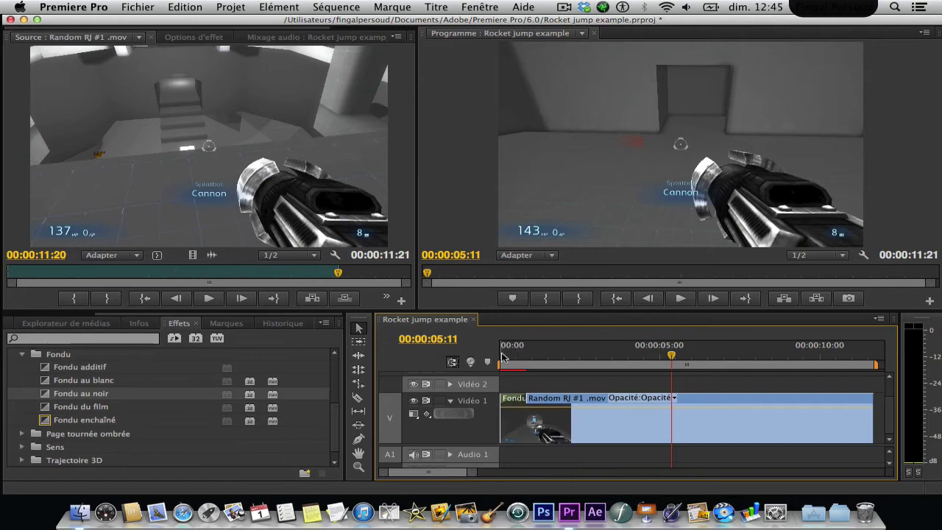
{"action": "left_click", "coordinate": [190, 38]}
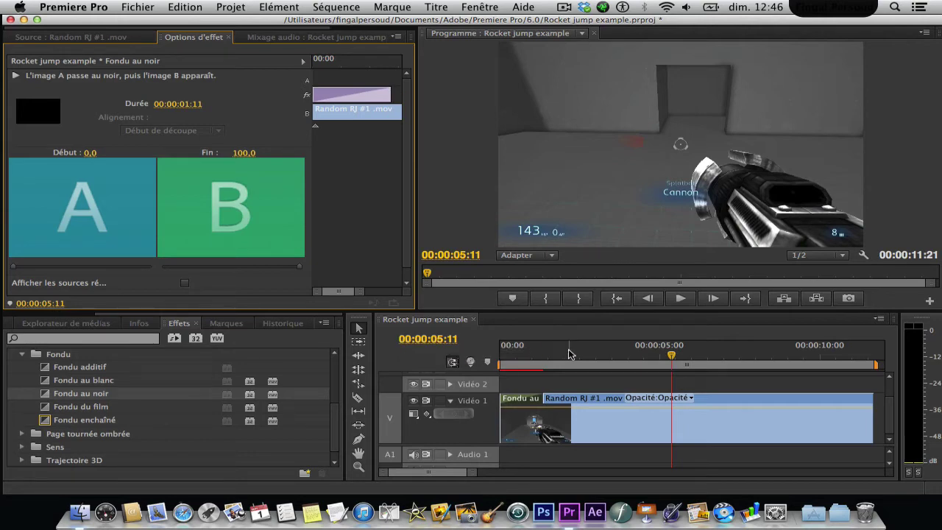
- Play the sequence from its start in the Program monitor and stop at 00:00:02:11
{"action": "left_click", "coordinate": [499, 356]}
{"action": "left_click", "coordinate": [681, 298]}
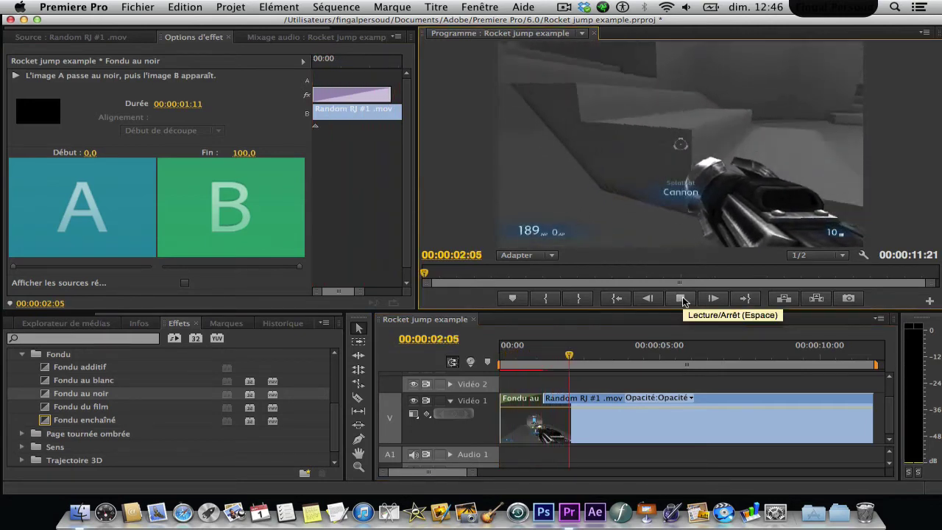
{"action": "left_click", "coordinate": [682, 298]}
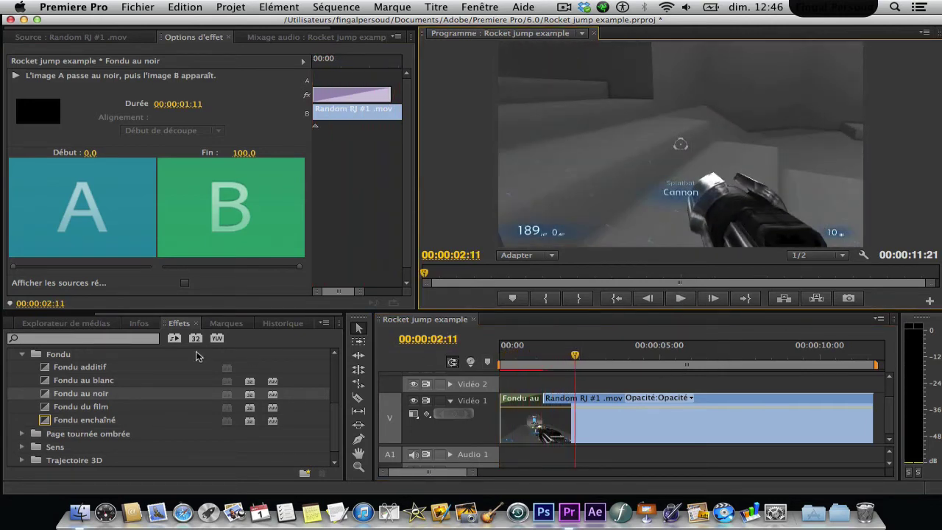
- Collapse the Fondu and Transitions vidéo folders in the effects list and expand Effets vidéo
{"action": "left_click", "coordinate": [22, 355]}
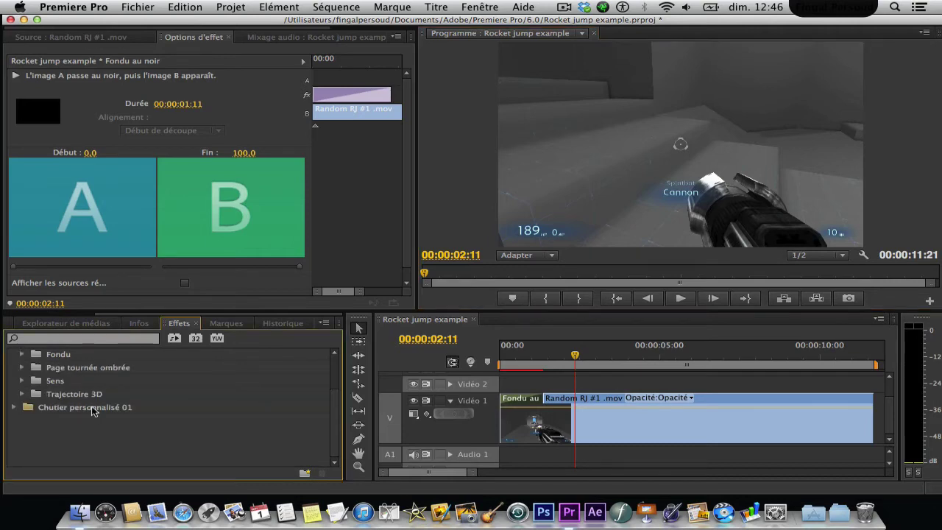
{"action": "scroll", "coordinate": [91, 409], "scroll_direction": "up", "scroll_amount": 3}
{"action": "left_click", "coordinate": [13, 409]}
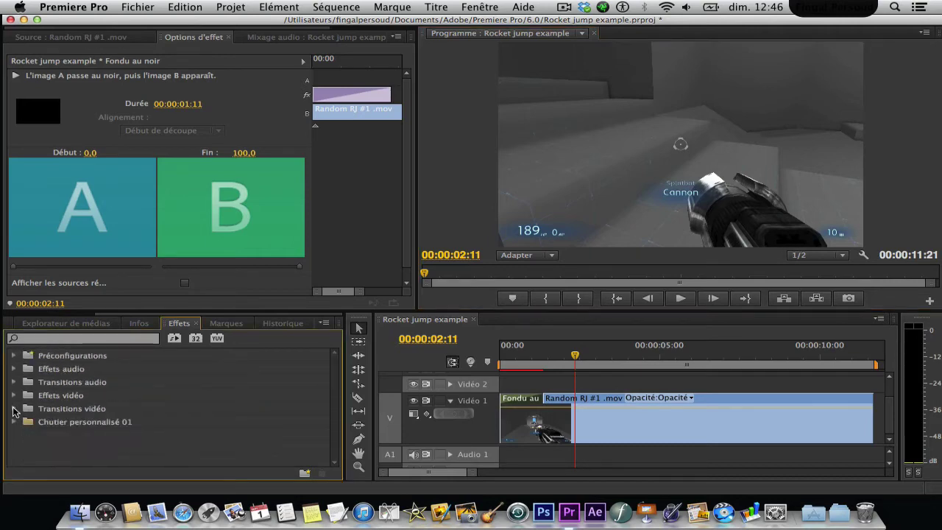
{"action": "left_click", "coordinate": [14, 395]}
- Examine the categories inside Effets vidéo, including the contents of the Magic Bullet Looks folder
{"action": "scroll", "coordinate": [118, 403], "scroll_direction": "down", "scroll_amount": 3}
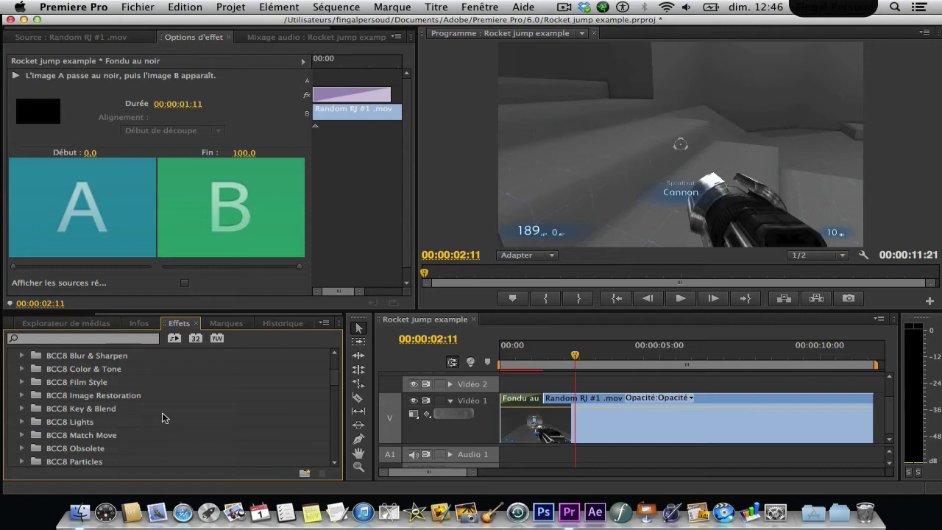
{"action": "scroll", "coordinate": [163, 414], "scroll_direction": "up", "scroll_amount": 2}
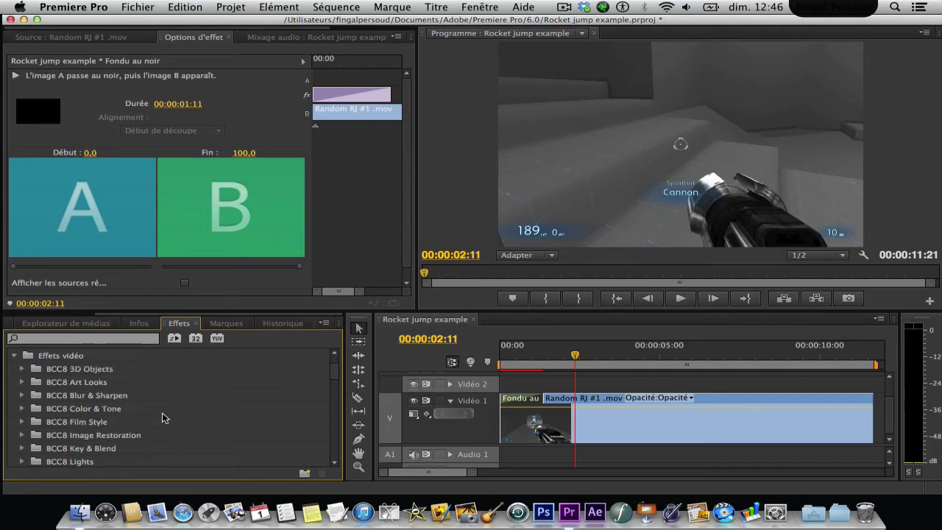
{"action": "scroll", "coordinate": [162, 419], "scroll_direction": "down", "scroll_amount": 10}
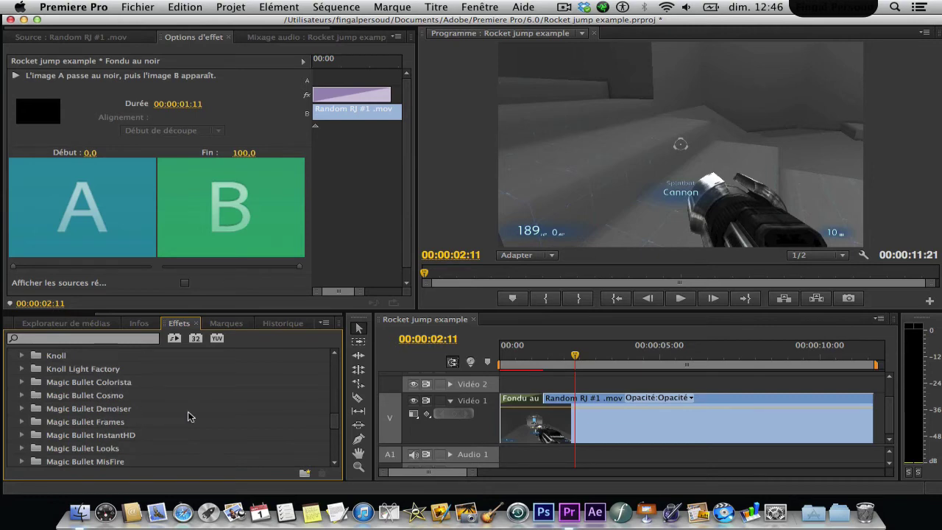
{"action": "scroll", "coordinate": [225, 414], "scroll_direction": "down", "scroll_amount": 1}
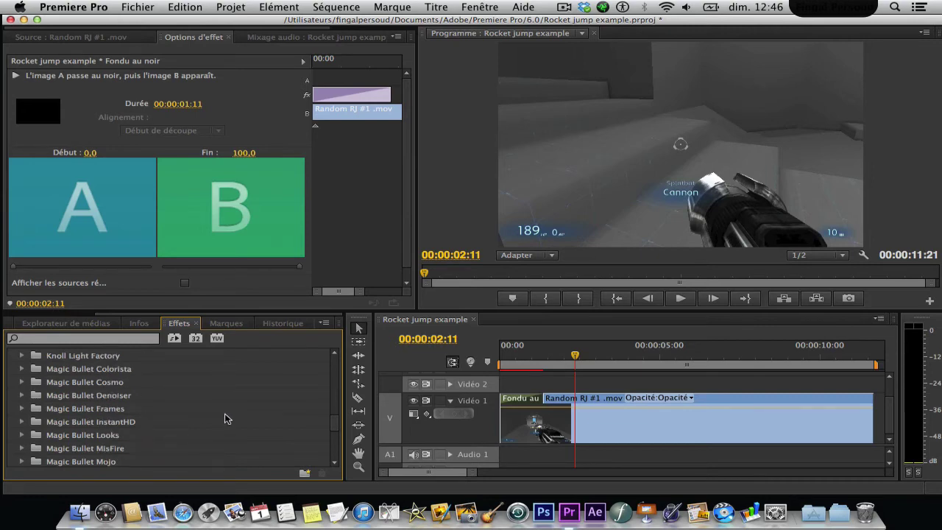
{"action": "left_click", "coordinate": [24, 435]}
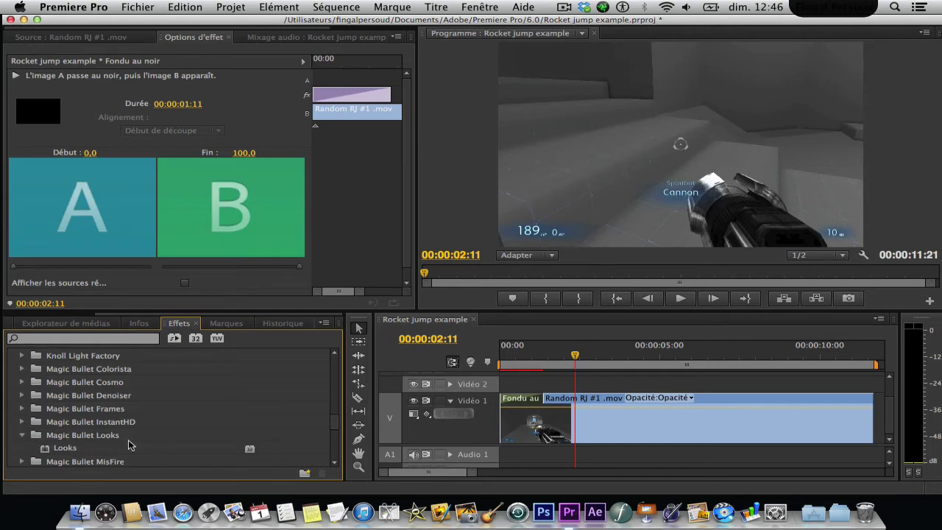
{"action": "left_click", "coordinate": [21, 435]}
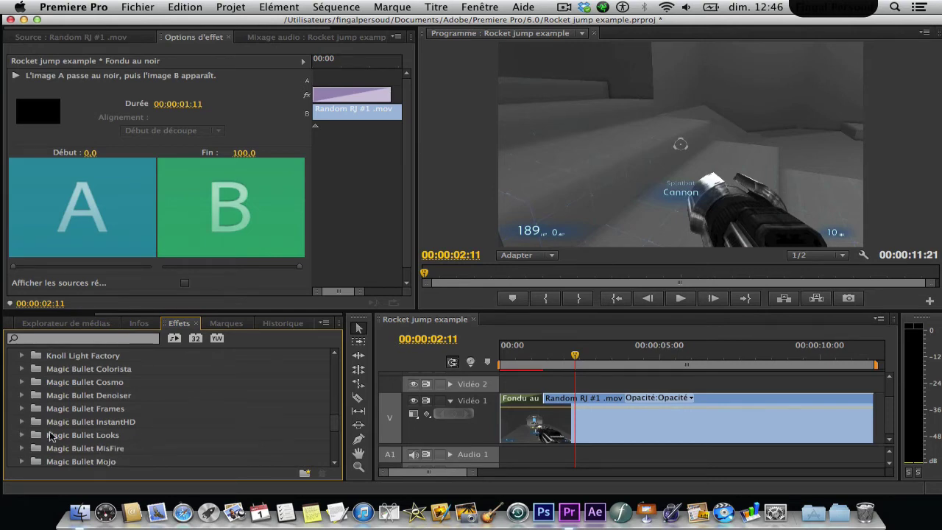
{"action": "scroll", "coordinate": [116, 426], "scroll_direction": "up", "scroll_amount": 4}
{"action": "scroll", "coordinate": [116, 427], "scroll_direction": "up", "scroll_amount": 8}
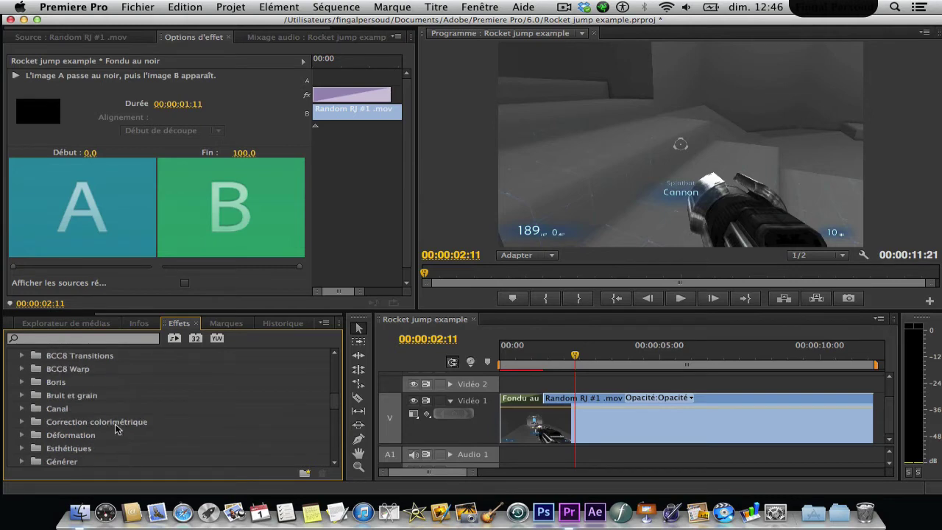
{"action": "scroll", "coordinate": [75, 414], "scroll_direction": "up", "scroll_amount": 18}
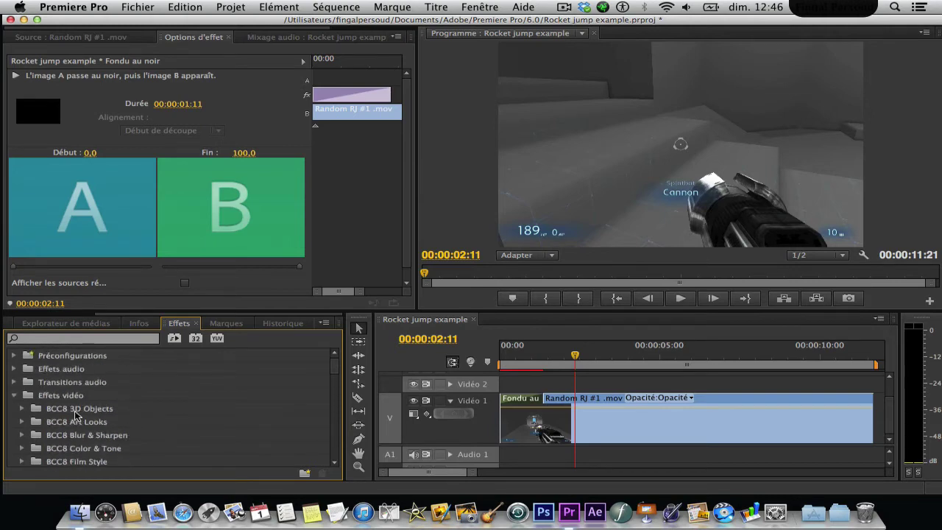
{"action": "scroll", "coordinate": [75, 414], "scroll_direction": "down", "scroll_amount": 20}
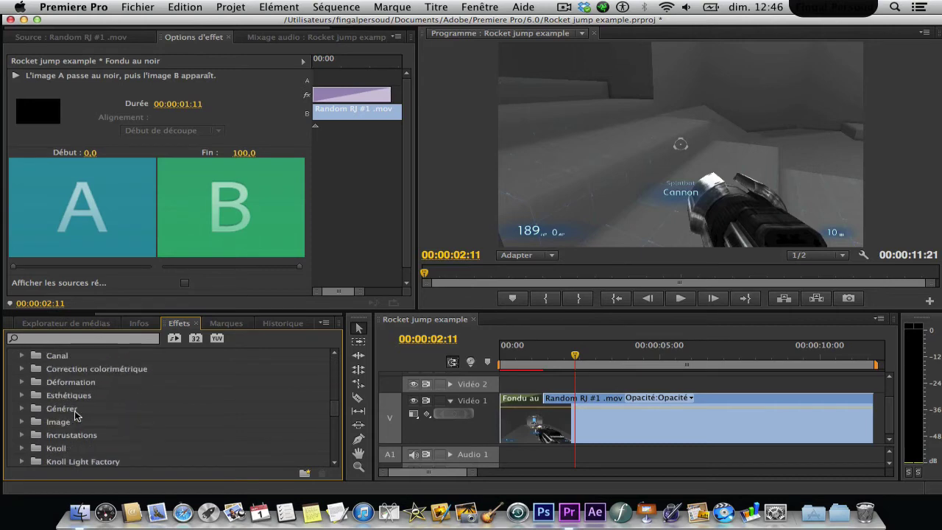
- Look through the Esthétiques video effects and apply Animer peinture to the clip on Vidéo 1
{"action": "left_click", "coordinate": [22, 396]}
{"action": "scroll", "coordinate": [229, 423], "scroll_direction": "down", "scroll_amount": 3}
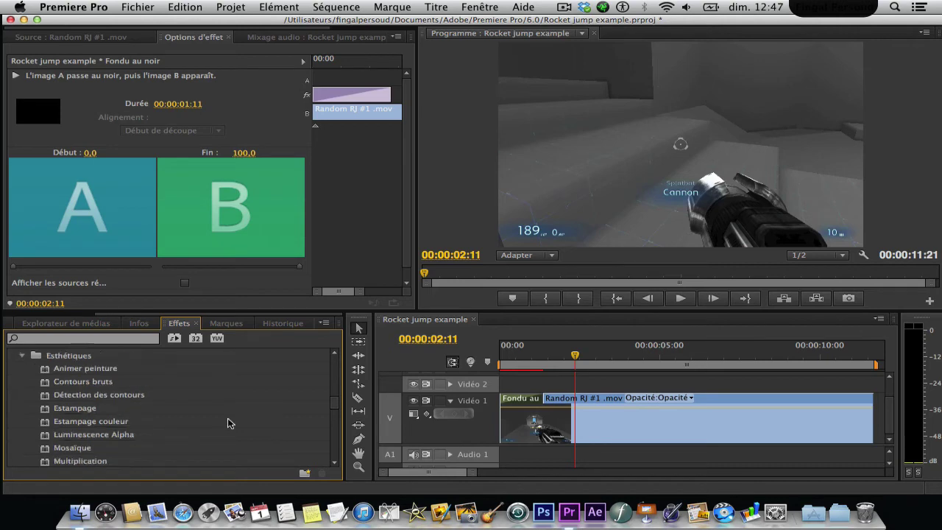
{"action": "scroll", "coordinate": [229, 423], "scroll_direction": "down", "scroll_amount": 4}
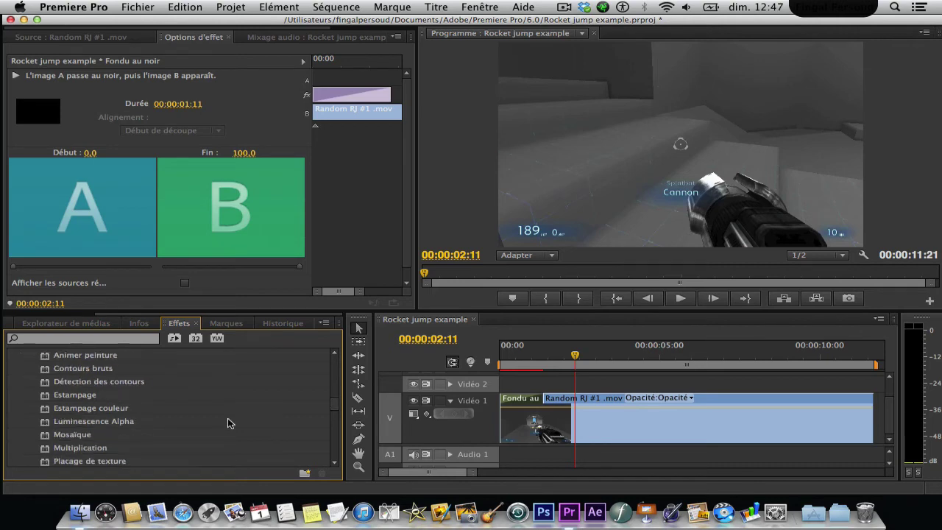
{"action": "scroll", "coordinate": [228, 423], "scroll_direction": "down", "scroll_amount": 1}
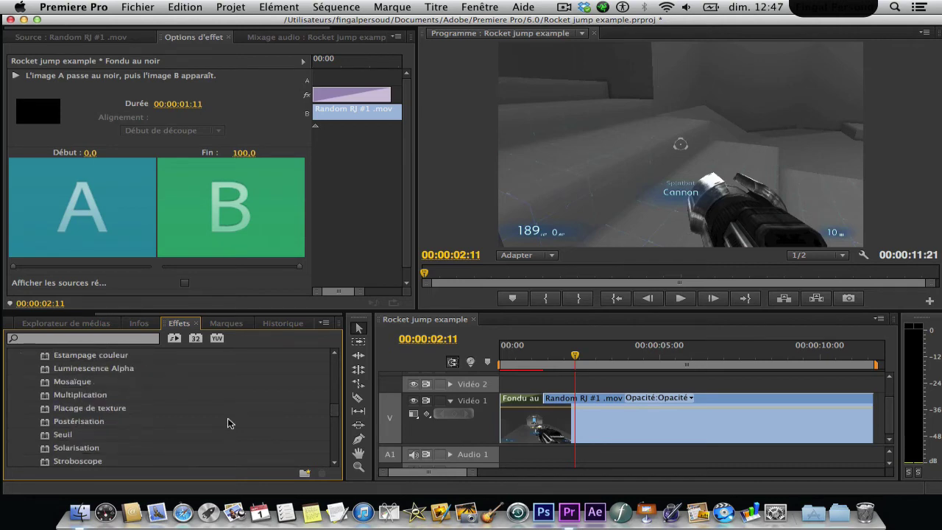
{"action": "scroll", "coordinate": [228, 423], "scroll_direction": "down", "scroll_amount": 3}
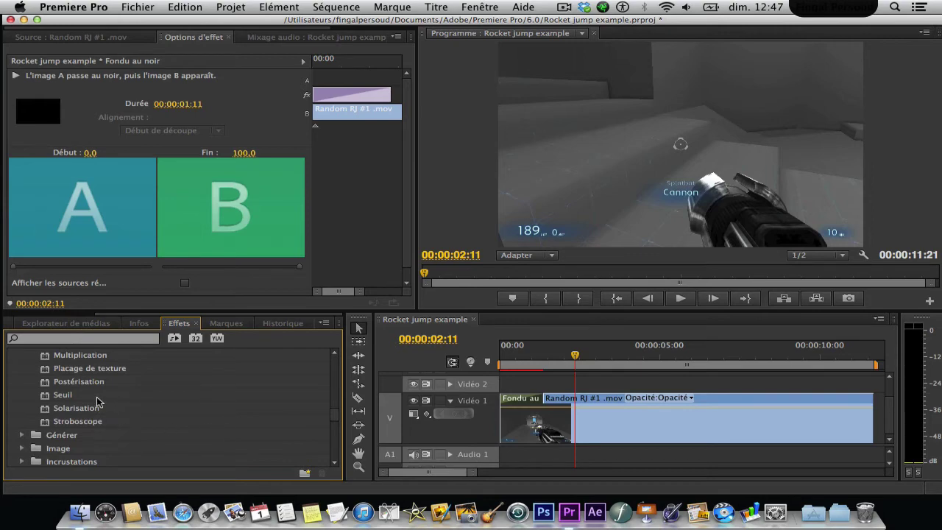
{"action": "scroll", "coordinate": [96, 401], "scroll_direction": "up", "scroll_amount": 11}
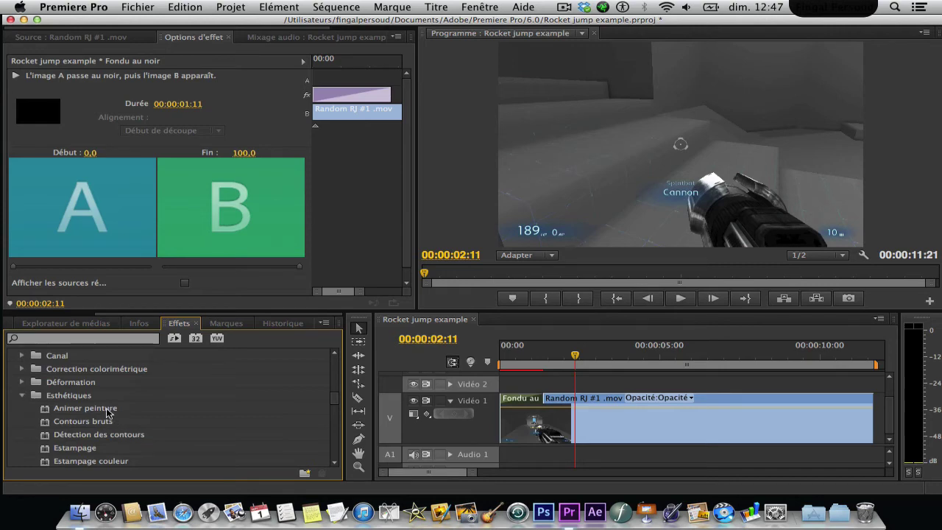
{"action": "left_click_drag", "start_coordinate": [106, 411], "coordinate": [678, 424]}
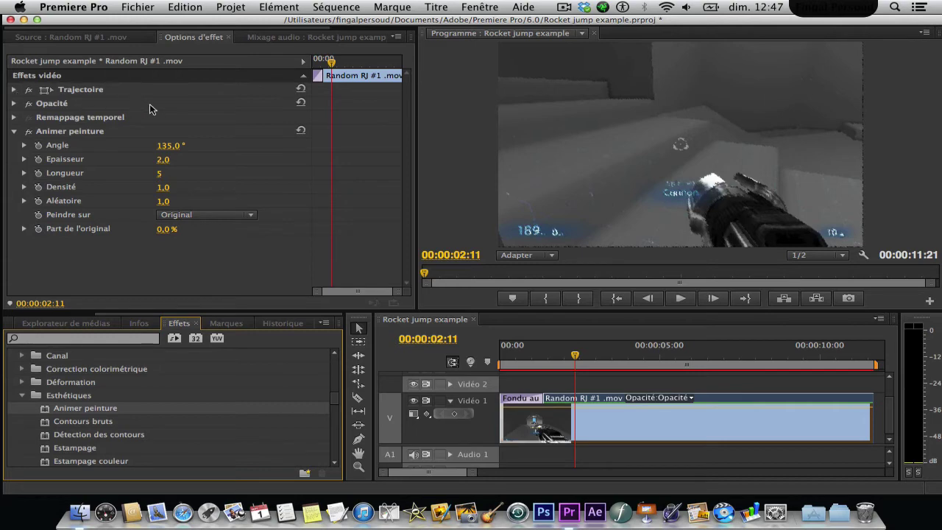
- Try the clip's Trajectoire settings by changing vertical position, scale to 60 and rotation, undoing each change
{"action": "left_click", "coordinate": [114, 92]}
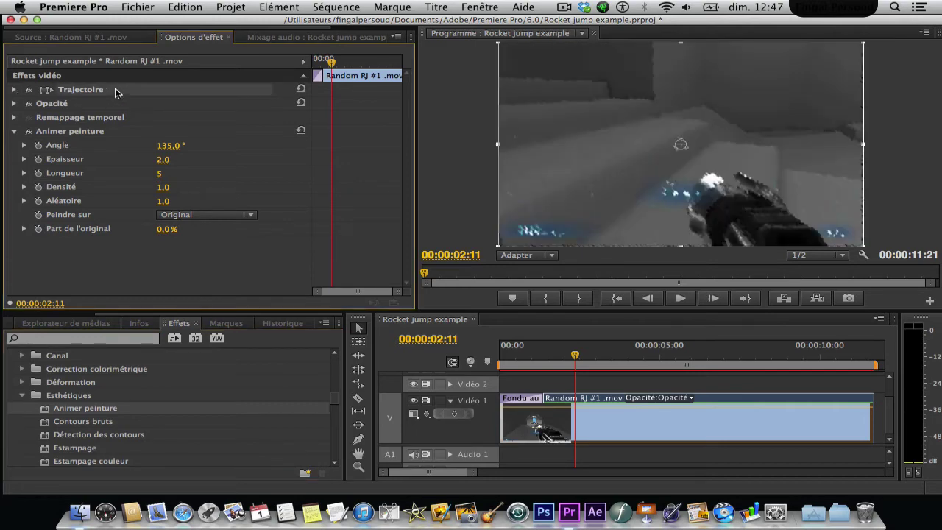
{"action": "left_click", "coordinate": [13, 90]}
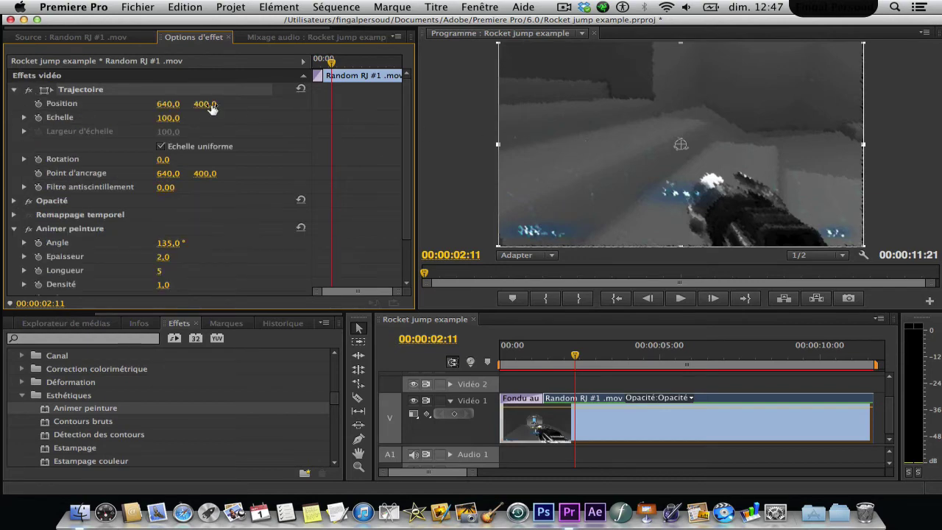
{"action": "left_click_drag", "start_coordinate": [204, 104], "coordinate": [210, 105]}
{"action": "key", "text": "super+z"}
{"action": "left_click_drag", "start_coordinate": [169, 119], "coordinate": [160, 119]}
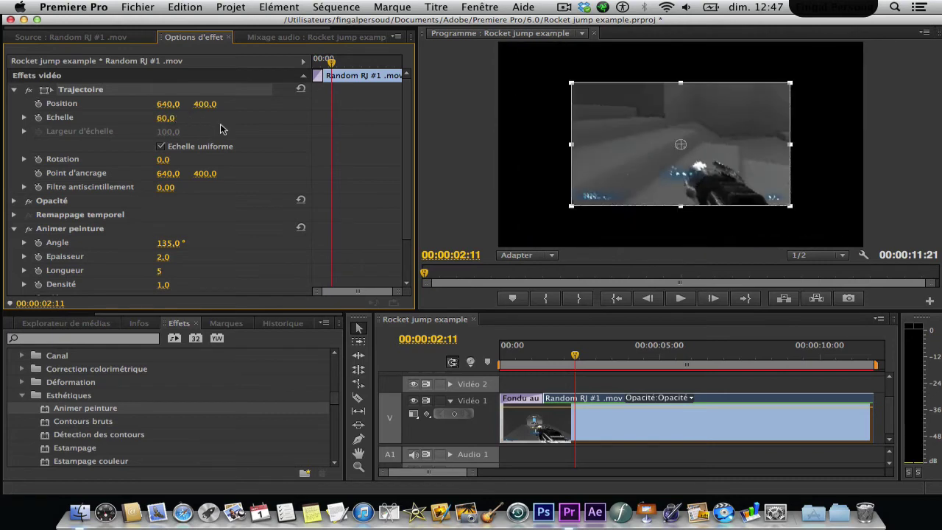
{"action": "key", "text": "super+z"}
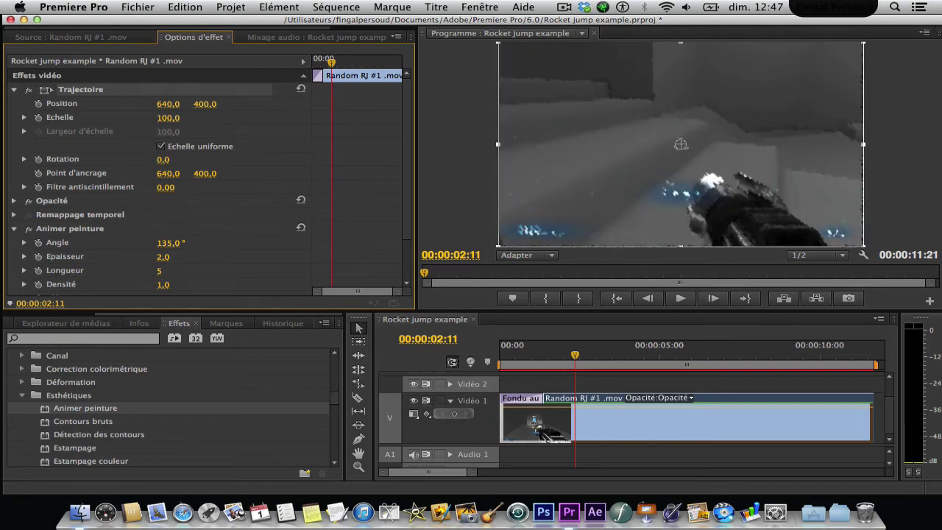
{"action": "left_click_drag", "start_coordinate": [166, 162], "coordinate": [181, 160]}
{"action": "key", "text": "super+z"}
{"action": "left_click", "coordinate": [15, 90]}
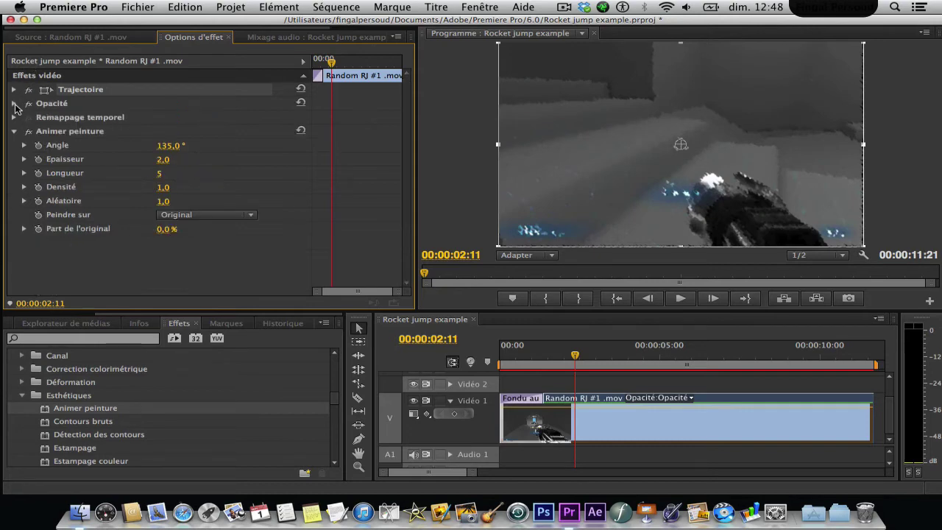
- Try the clip's opacity at 85 %, undo it, and briefly view the Remappage temporel speed setting
{"action": "left_click", "coordinate": [13, 103]}
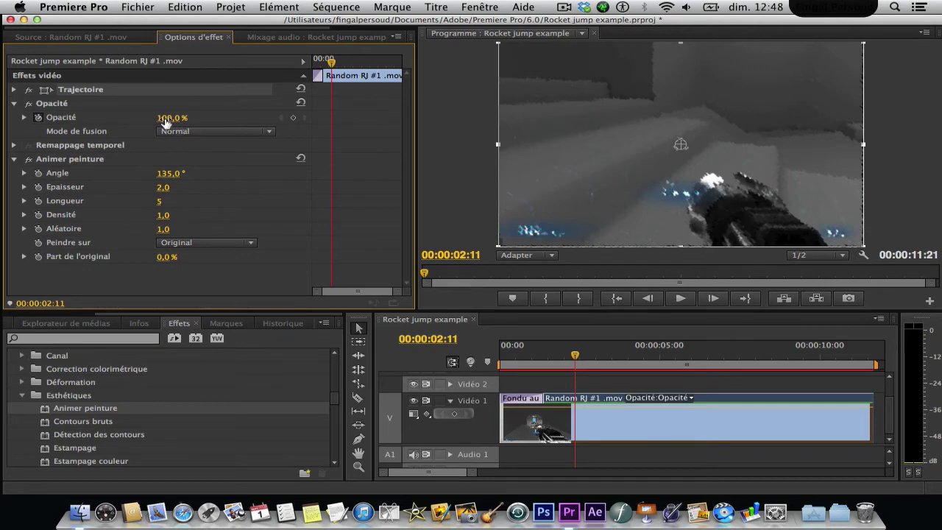
{"action": "left_click_drag", "start_coordinate": [164, 120], "coordinate": [153, 120]}
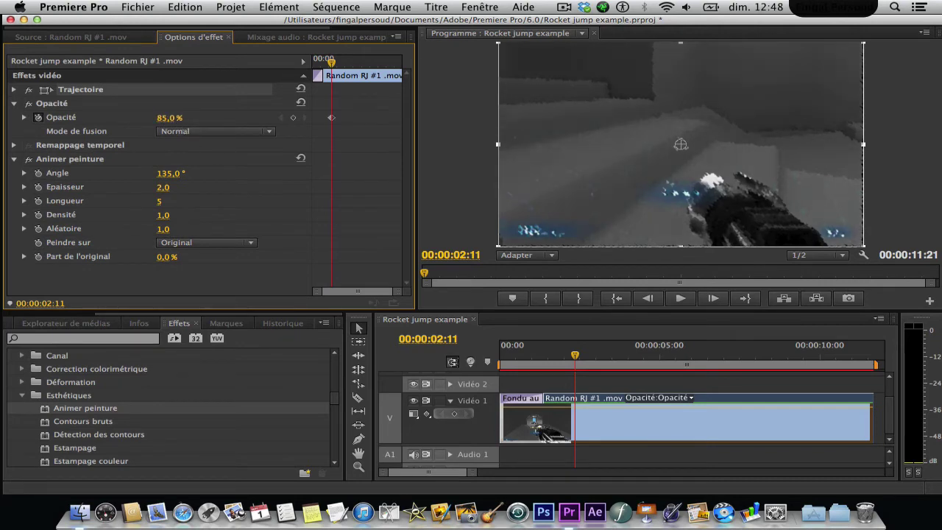
{"action": "key", "text": "super+z"}
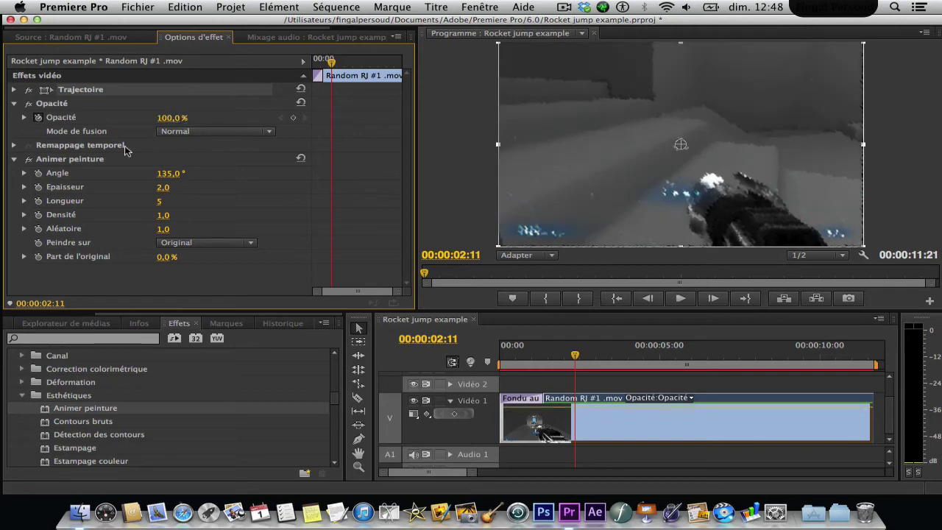
{"action": "left_click", "coordinate": [13, 146]}
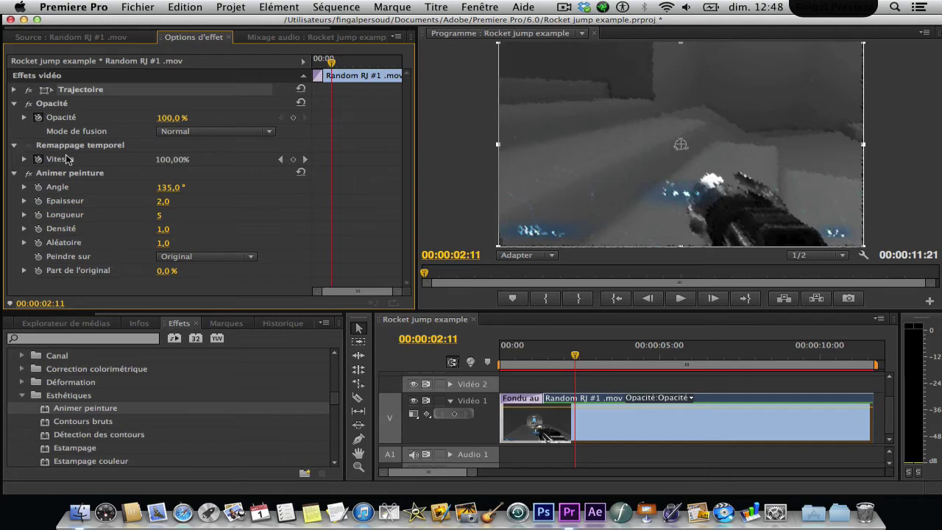
{"action": "left_click", "coordinate": [14, 145]}
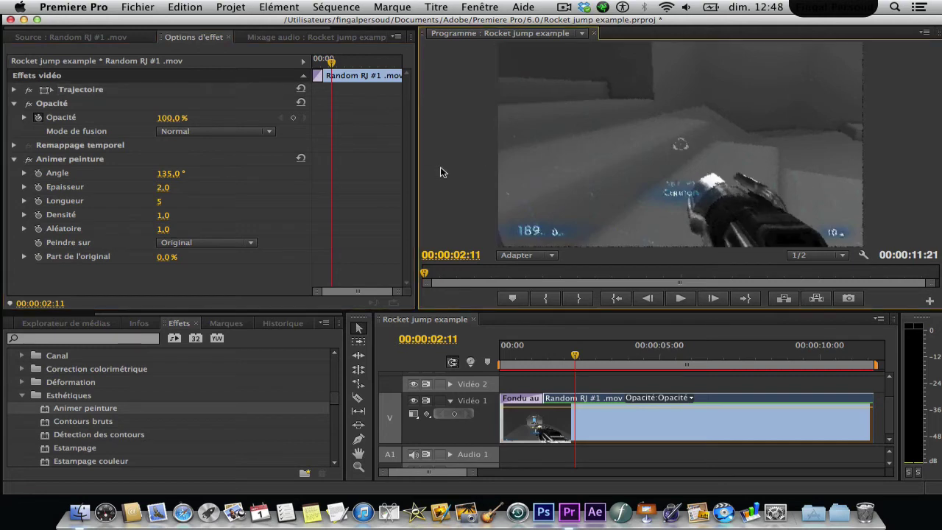
- Compare the clip with Animer peinture disabled and enabled, and delete that effect from the clip
{"action": "left_click", "coordinate": [88, 161]}
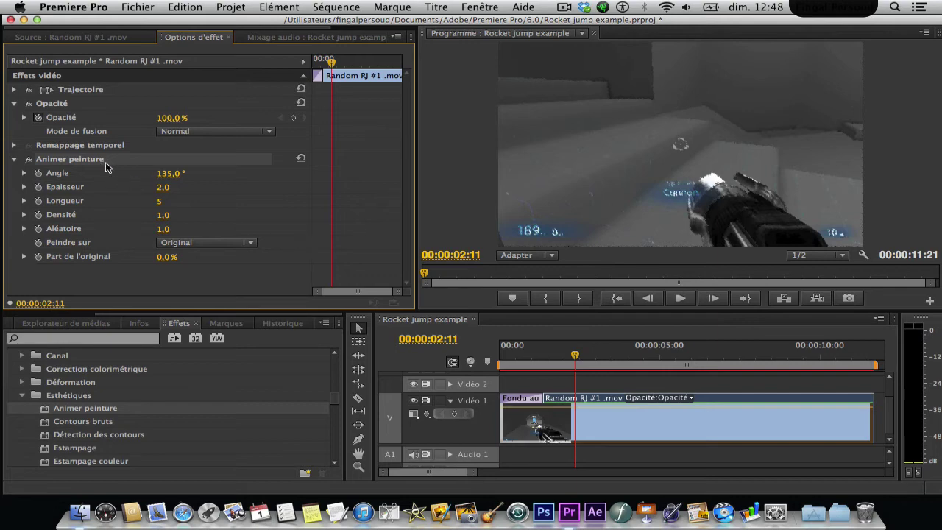
{"action": "left_click", "coordinate": [29, 161]}
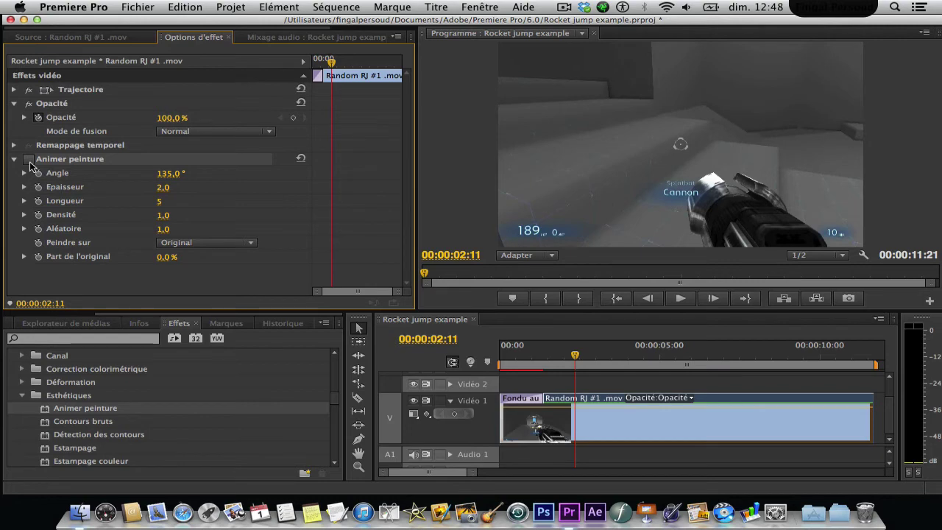
{"action": "left_click", "coordinate": [29, 161]}
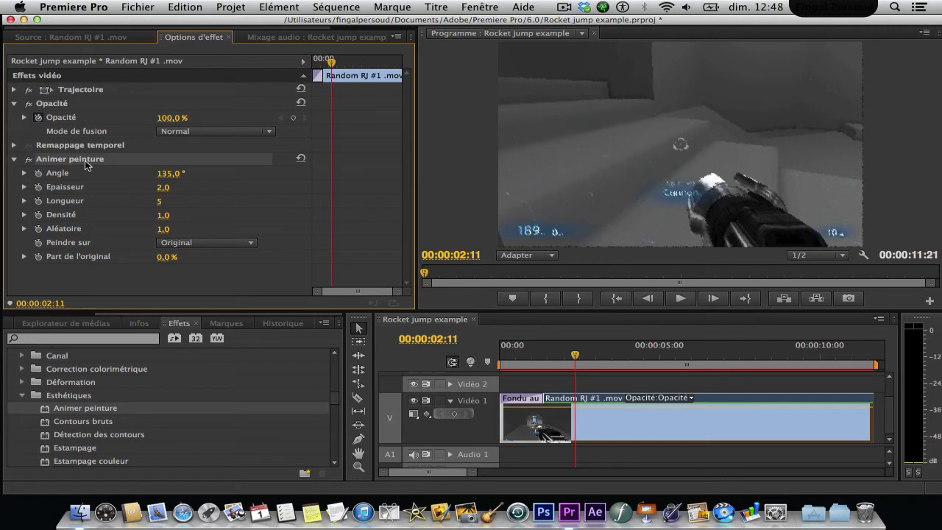
{"action": "key", "text": "Delete"}
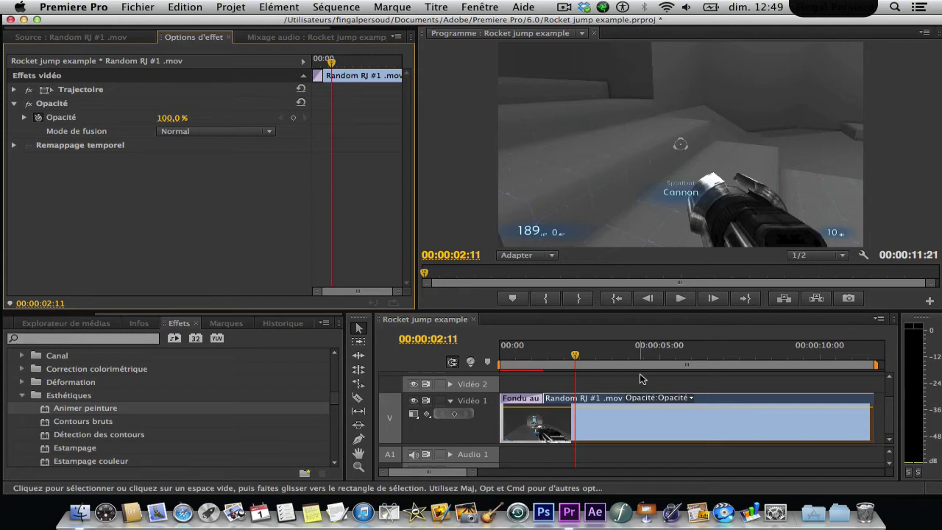
- Show the clip's Remappage temporel speed property and widen the timeline area at the expense of the effects list
{"action": "left_click", "coordinate": [14, 146]}
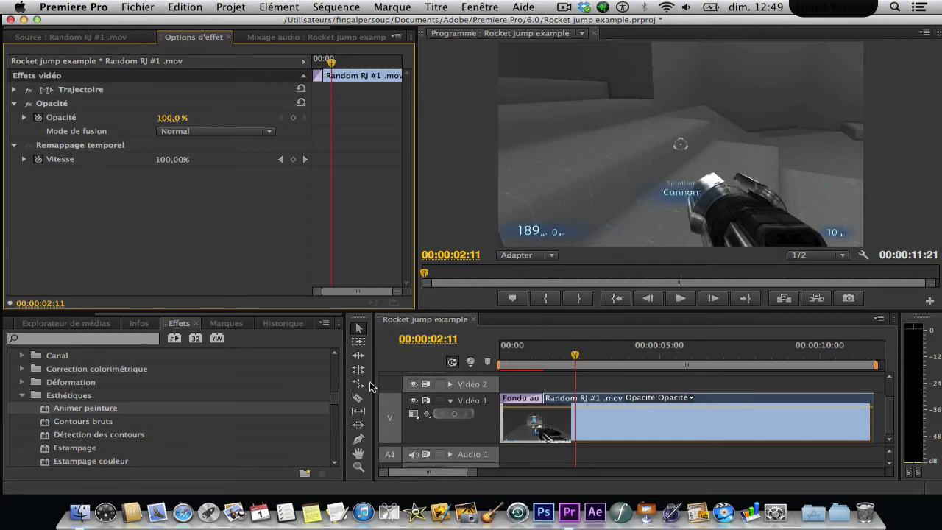
{"action": "left_click_drag", "start_coordinate": [374, 384], "coordinate": [282, 384]}
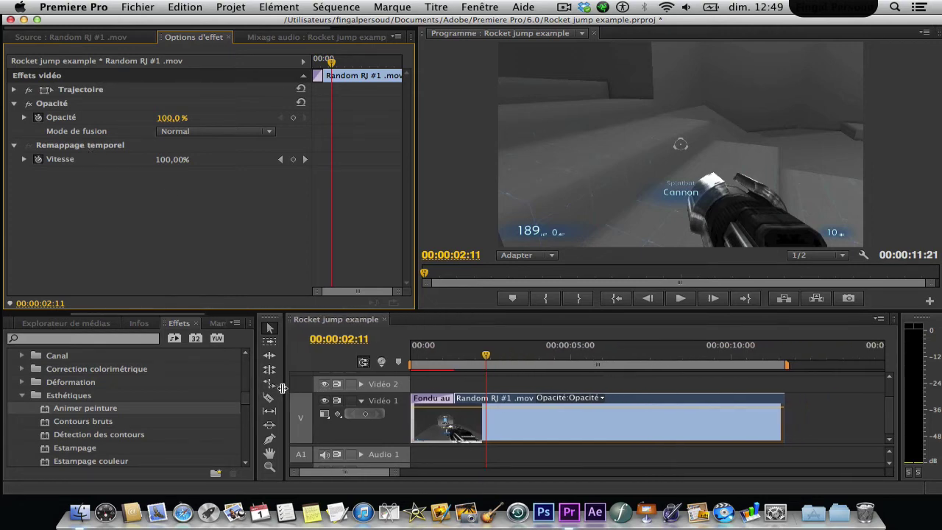
- Display the Remappage temporel speed (Vitesse) line on the Random RJ #1 clip in the timeline instead of its opacity line
{"action": "left_click", "coordinate": [14, 145]}
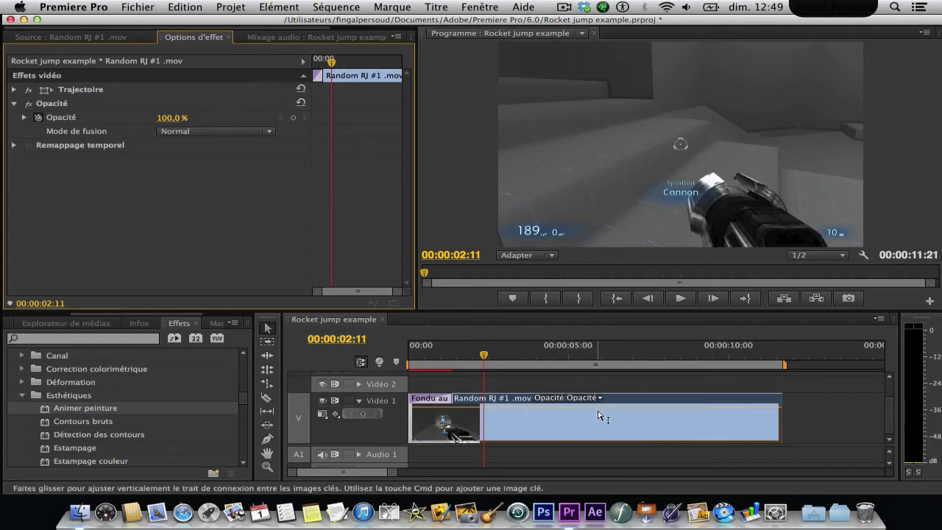
{"action": "mouse_move", "coordinate": [598, 412]}
{"action": "left_mouse_down"}
{"action": "mouse_move", "coordinate": [599, 425]}
{"action": "mouse_move", "coordinate": [599, 403]}
{"action": "left_mouse_up"}
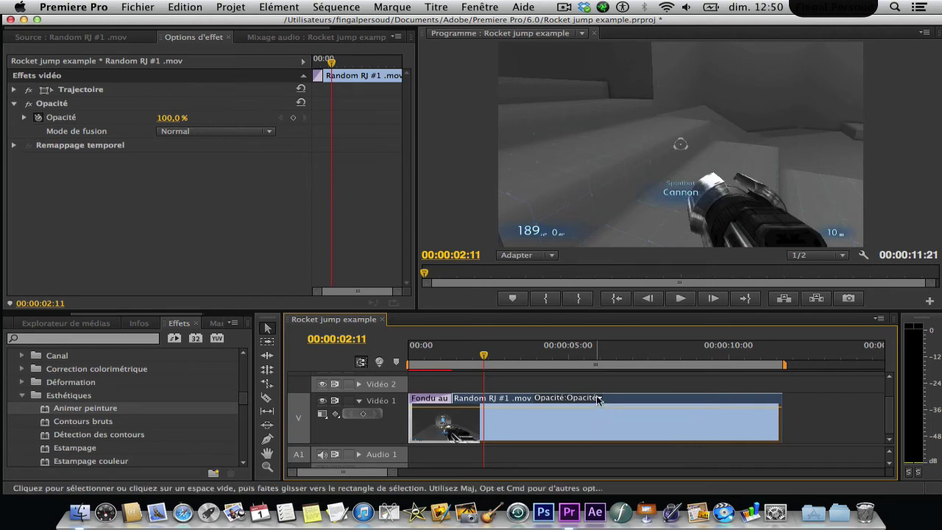
{"action": "left_click", "coordinate": [600, 399]}
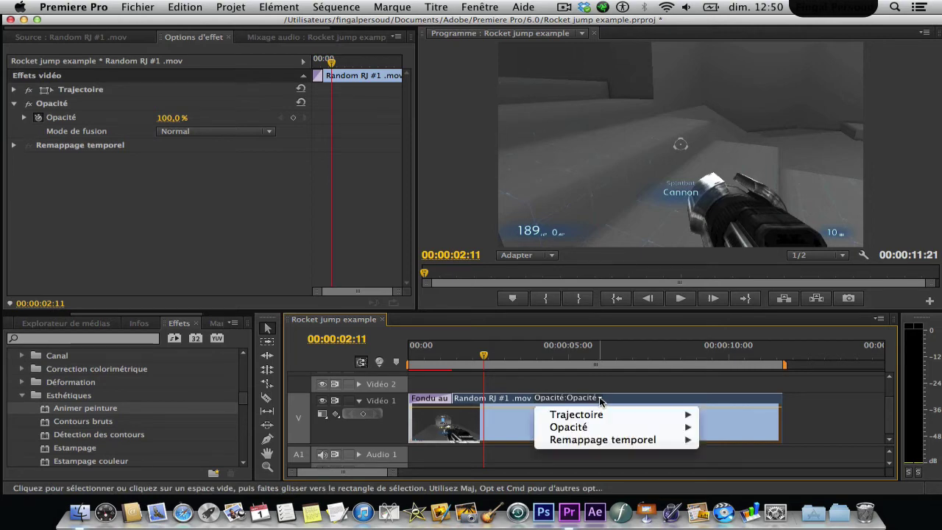
{"action": "mouse_move", "coordinate": [604, 416]}
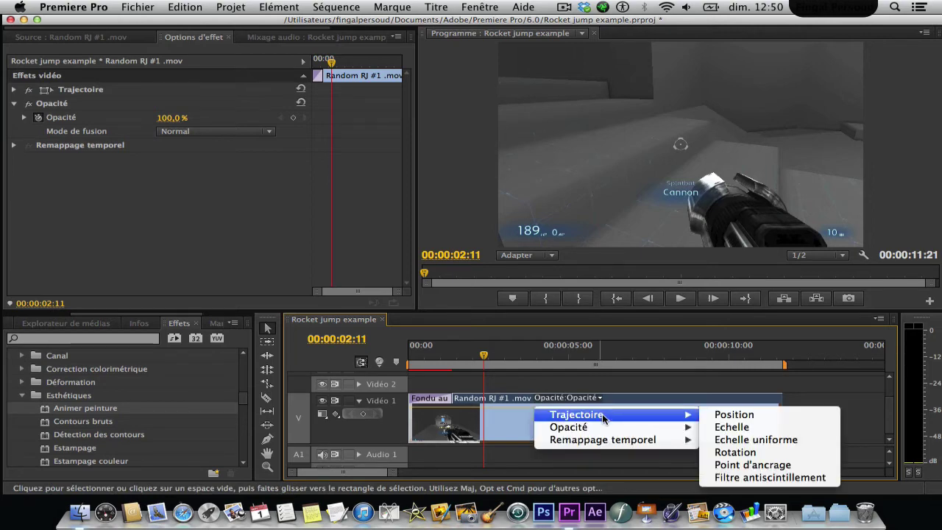
{"action": "mouse_move", "coordinate": [608, 441]}
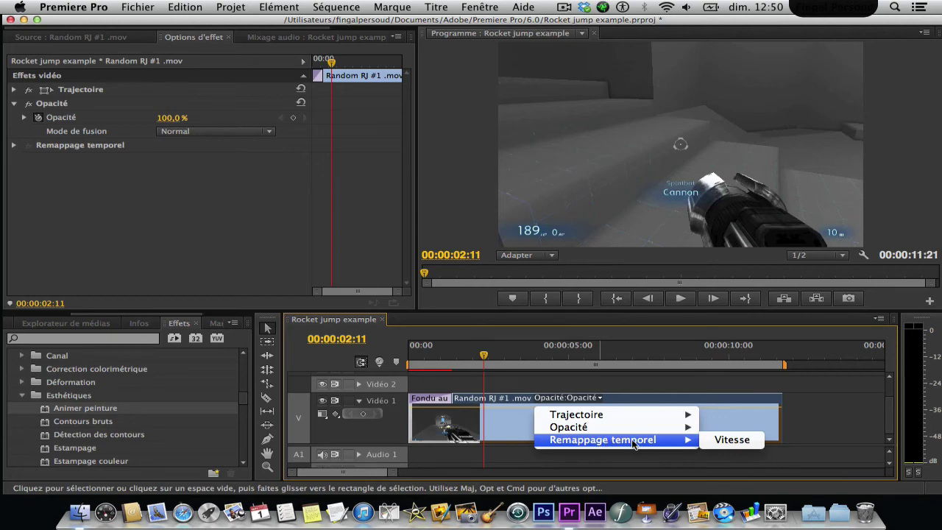
{"action": "left_click", "coordinate": [725, 441]}
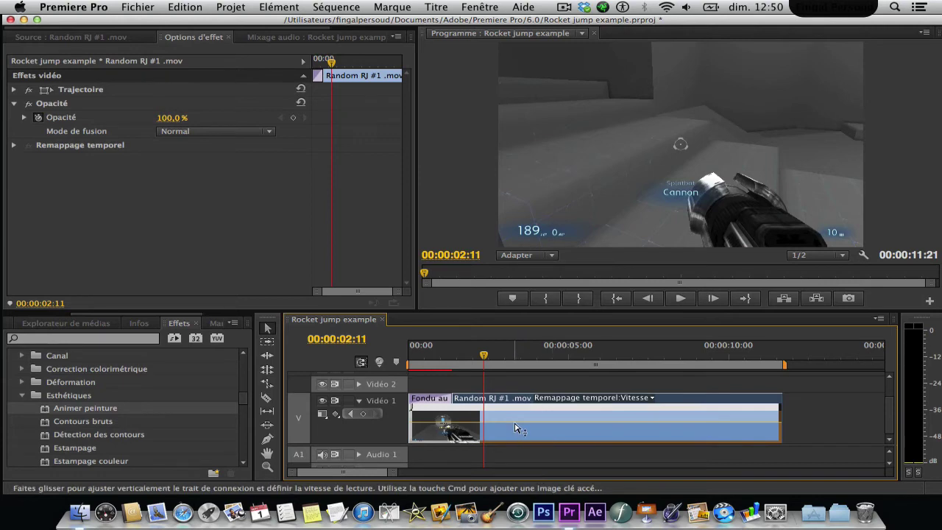
{"action": "mouse_move", "coordinate": [515, 427]}
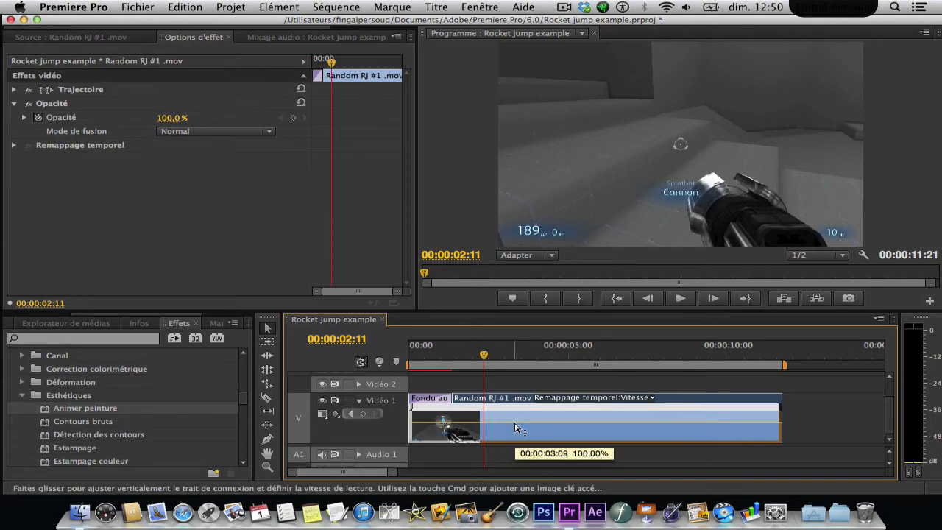
- Increase the height of the Vidéo 1 track in the timeline
{"action": "left_click_drag", "start_coordinate": [399, 393], "coordinate": [400, 379]}
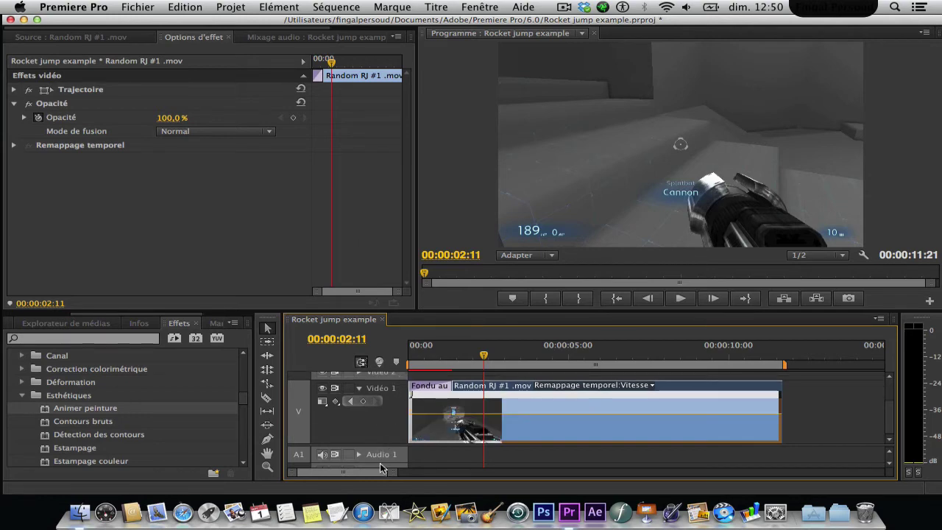
{"action": "right_click", "coordinate": [381, 468]}
{"action": "left_click", "coordinate": [361, 451]}
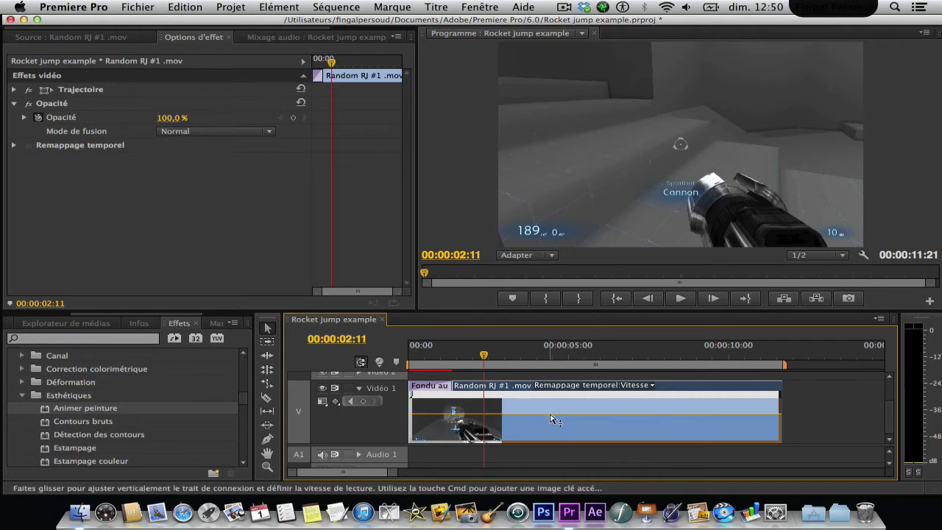
- Try speeding up the whole clip with its speed line until the sequence lasts about 00:00:06:27
{"action": "mouse_move", "coordinate": [551, 415]}
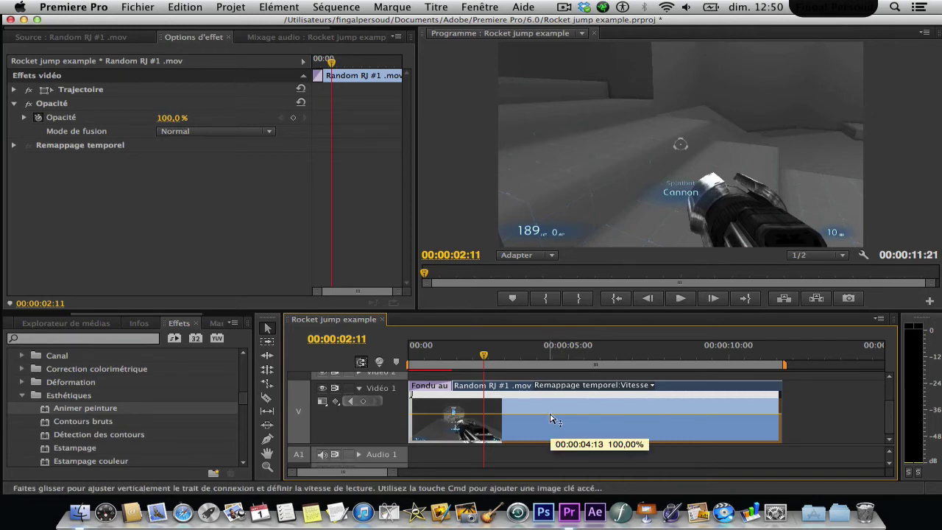
{"action": "left_click_drag", "start_coordinate": [551, 415], "coordinate": [551, 406]}
{"action": "left_click", "coordinate": [562, 6]}
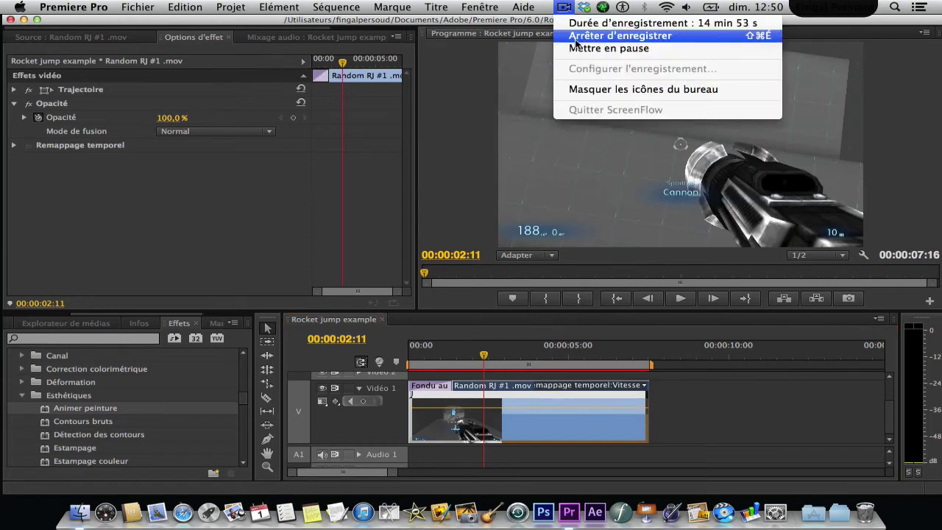
{"action": "left_click", "coordinate": [577, 49]}
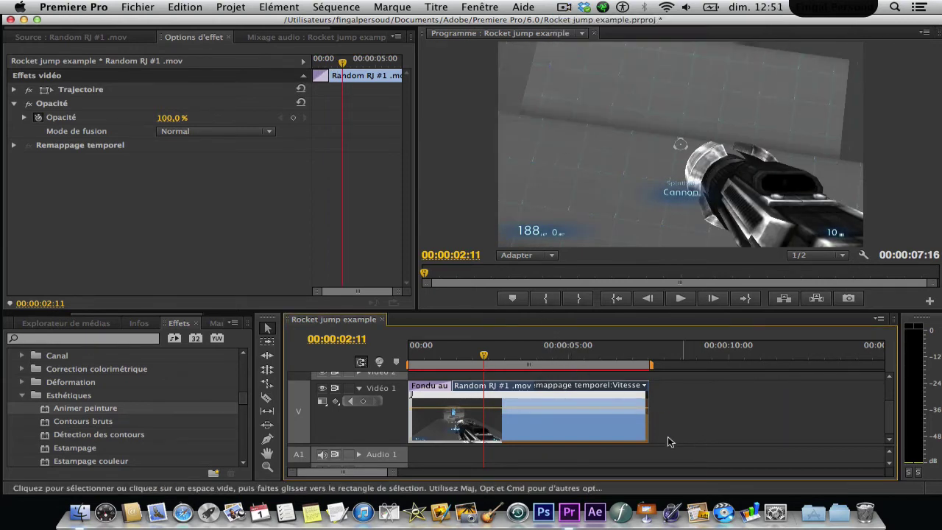
{"action": "left_click_drag", "start_coordinate": [519, 414], "coordinate": [519, 409]}
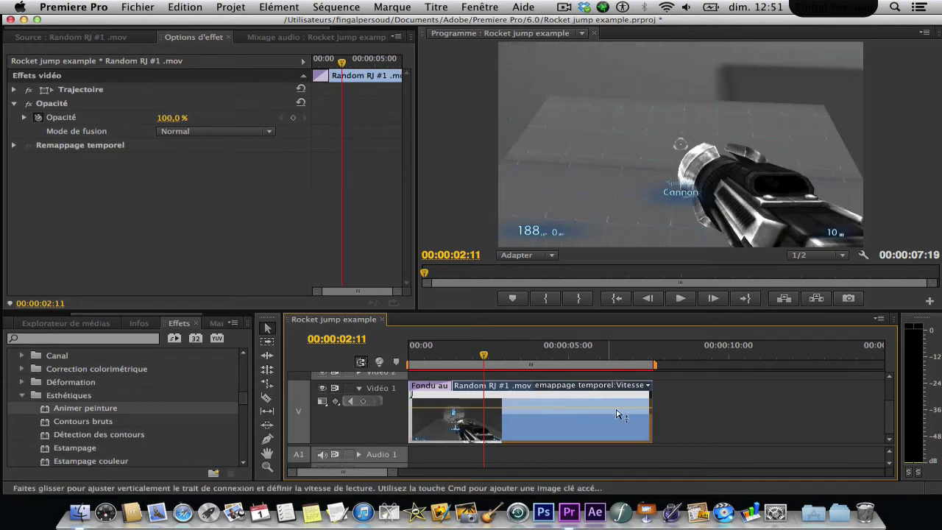
{"action": "left_click_drag", "start_coordinate": [609, 414], "coordinate": [608, 404]}
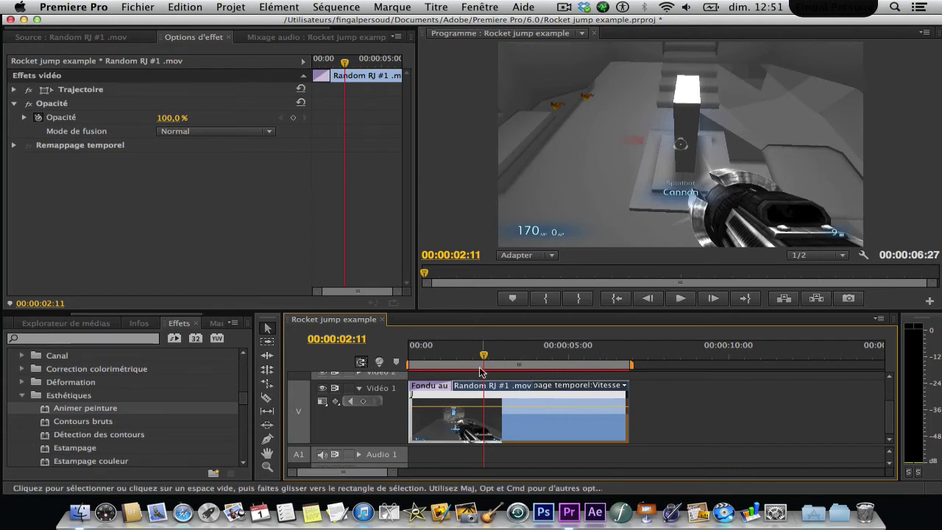
- Play the sped-up clip from its beginning and undo the speed changes
{"action": "left_click", "coordinate": [412, 357]}
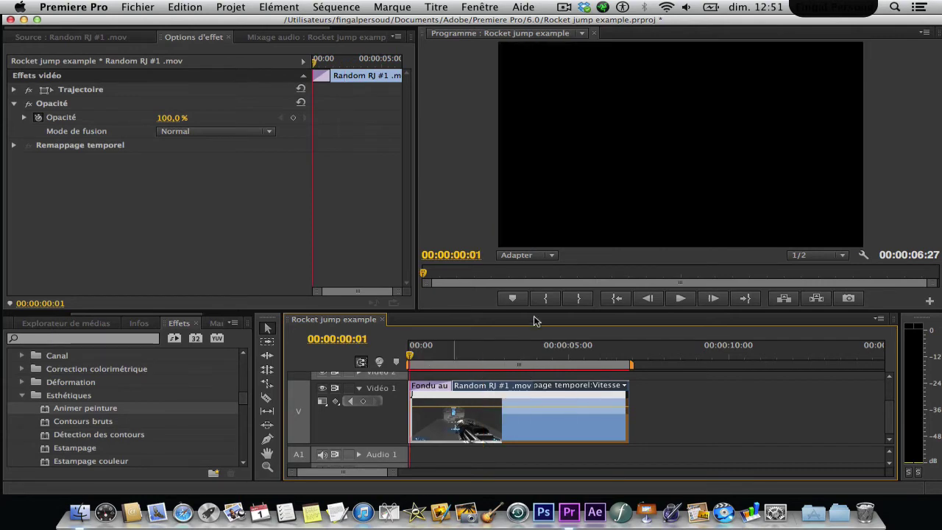
{"action": "left_click", "coordinate": [678, 299]}
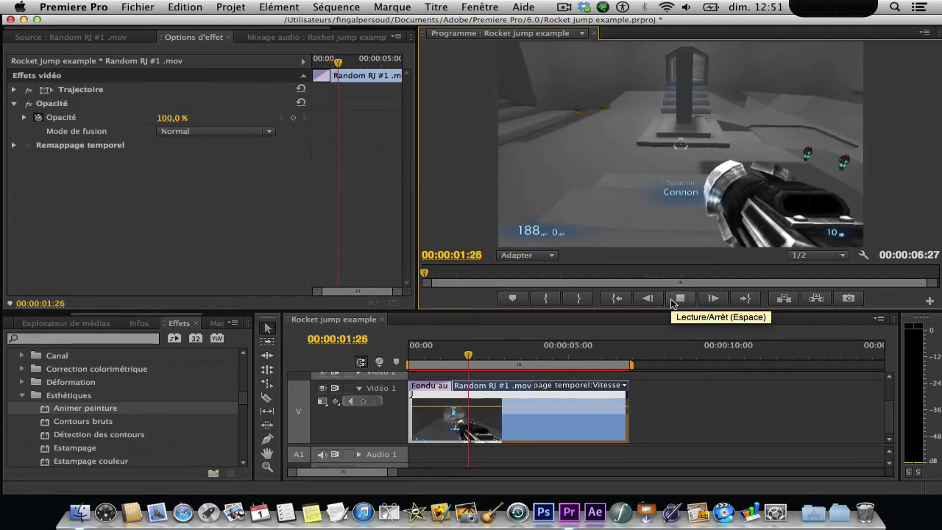
{"action": "left_click", "coordinate": [673, 300]}
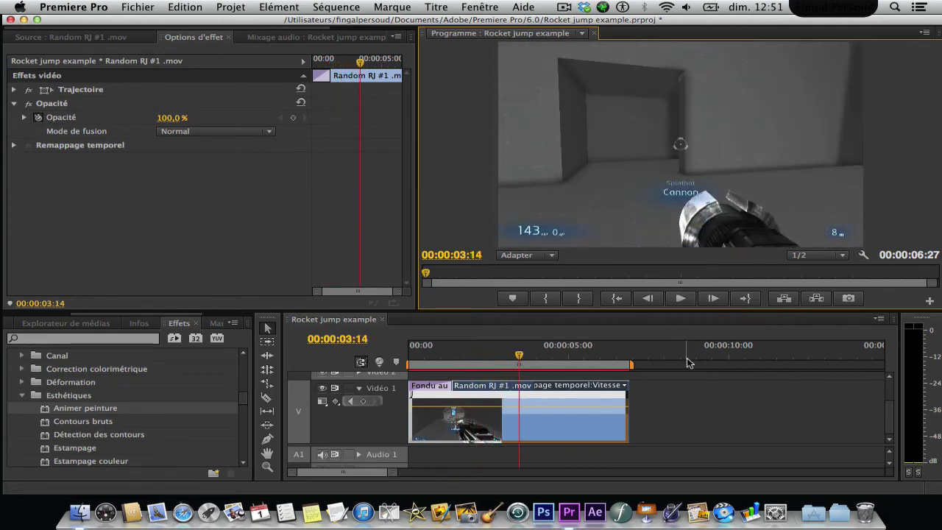
{"action": "key", "text": "super+z"}
{"action": "key", "text": "super+z"}
{"action": "key", "text": "super+z"}
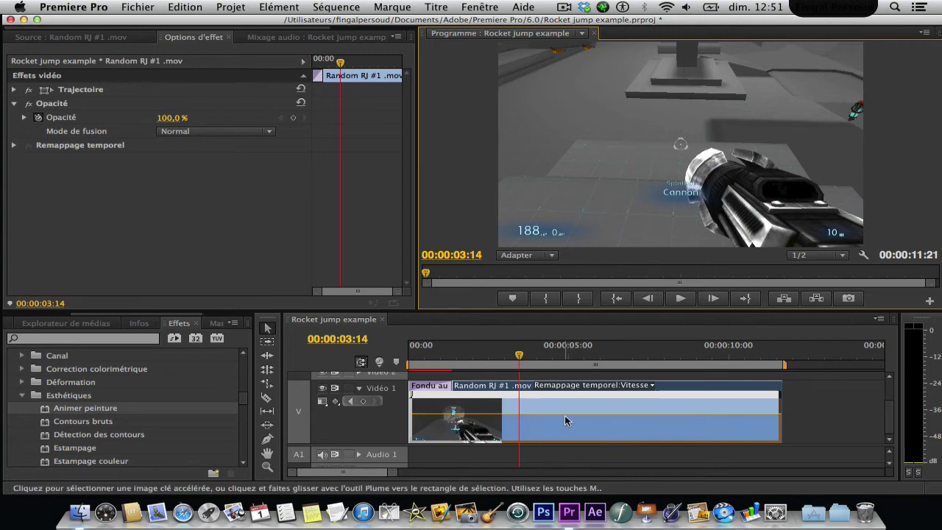
- Try slowing the whole clip until the sequence lasts about 00:00:24:11, and play it from the beginning
{"action": "left_click_drag", "start_coordinate": [567, 420], "coordinate": [569, 427]}
{"action": "key", "text": "Home"}
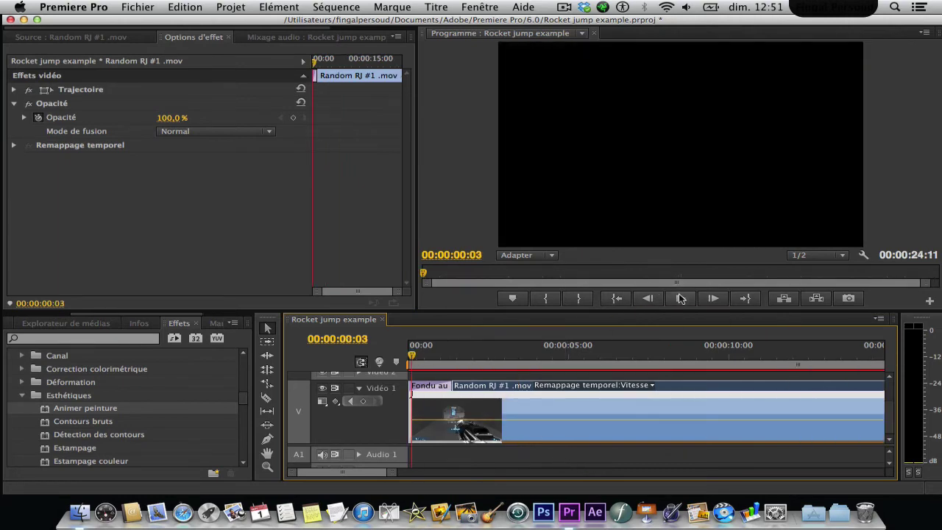
{"action": "left_click", "coordinate": [681, 298]}
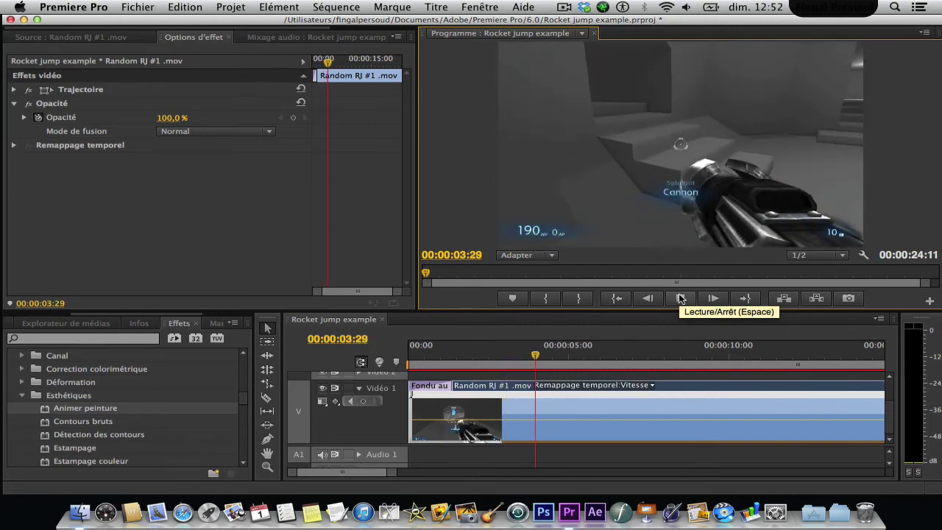
{"action": "left_click", "coordinate": [681, 299]}
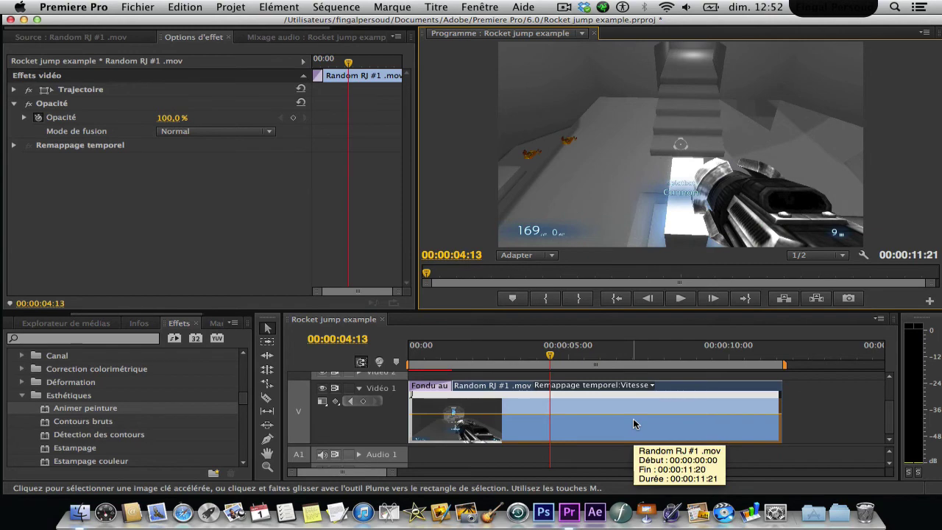
- Add two speed keyframes to the clip, one at the playhead (00:00:04:13) and another nearly 8 seconds in
{"action": "left_click", "coordinate": [567, 8]}
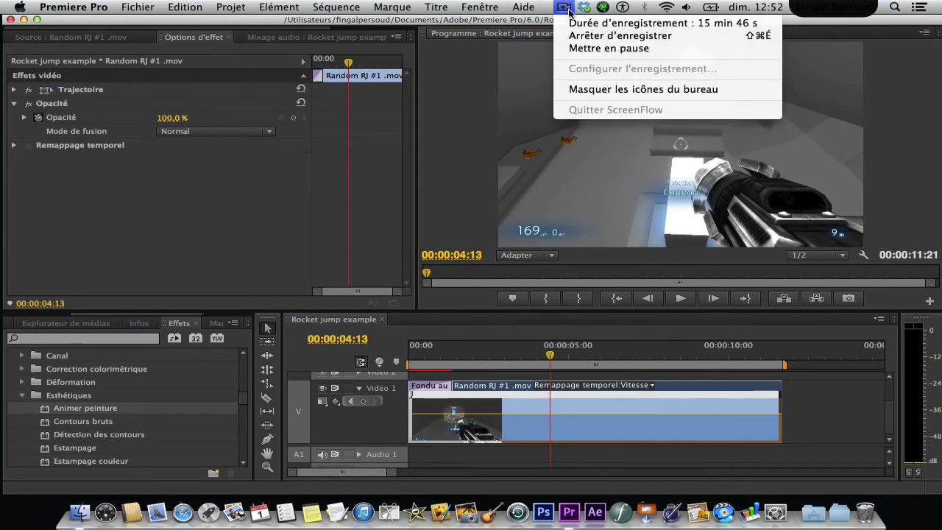
{"action": "left_click", "coordinate": [669, 443]}
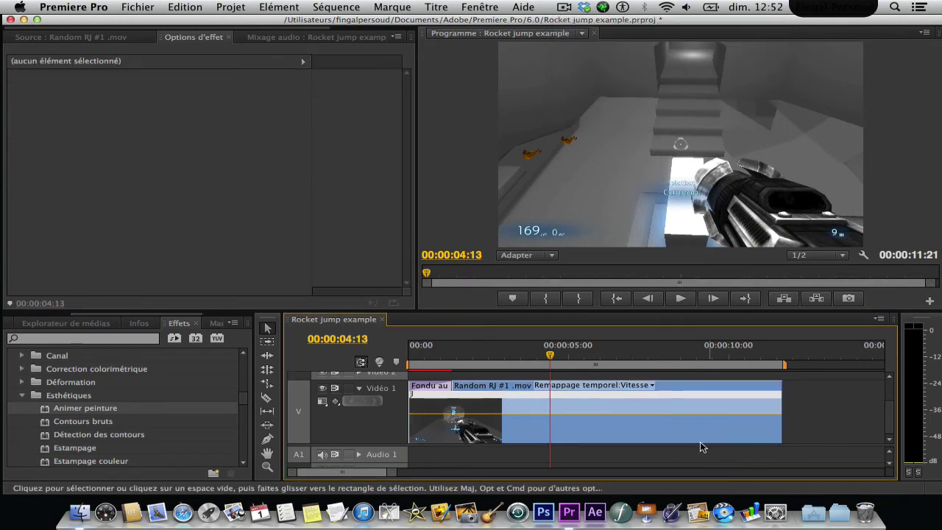
{"action": "left_click", "coordinate": [598, 424]}
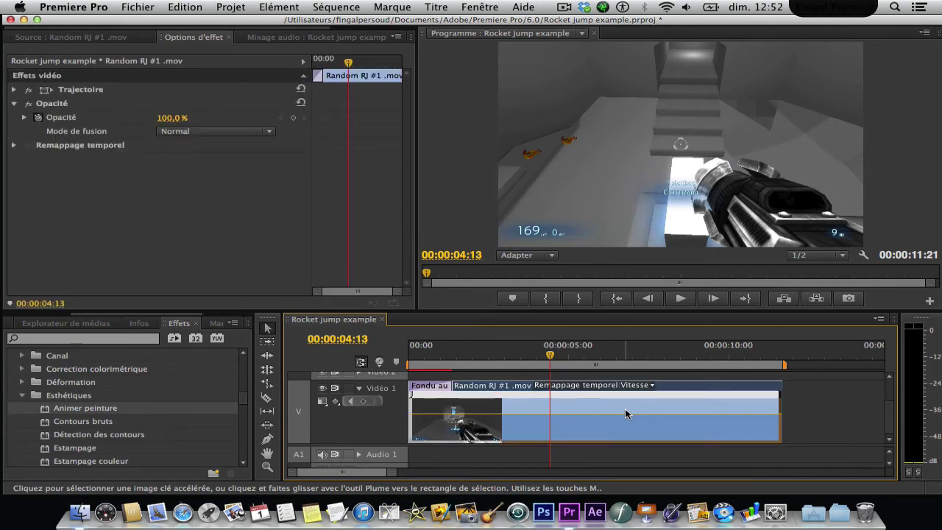
{"action": "left_click", "coordinate": [553, 418], "text": "super"}
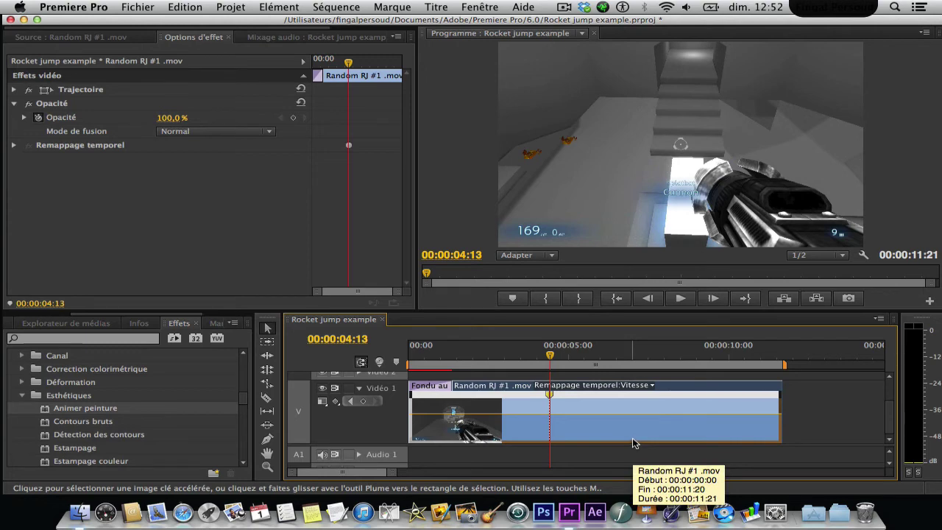
{"action": "left_click", "coordinate": [656, 417], "text": "super"}
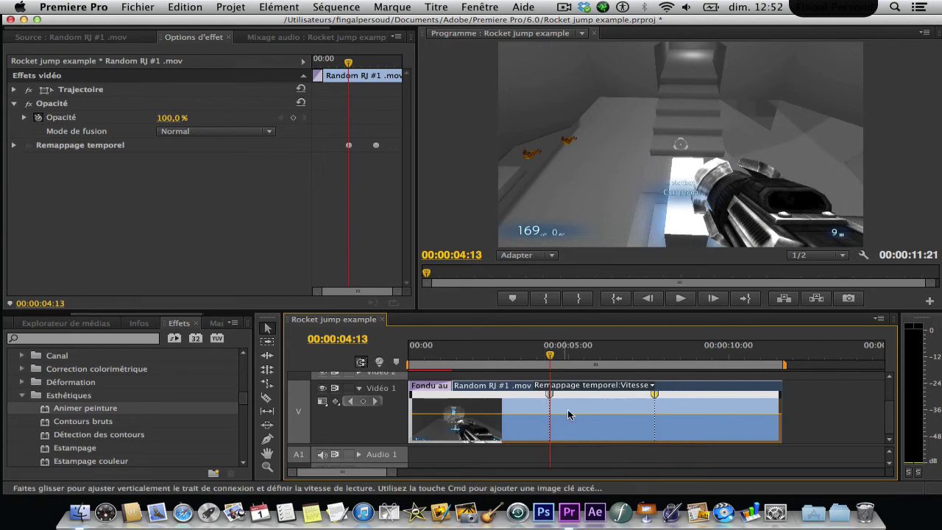
- Slow the section between the two speed keyframes until the sequence lasts about 00:00:13:14, and preview it from 00:00:03:20
{"action": "left_click_drag", "start_coordinate": [575, 419], "coordinate": [576, 433]}
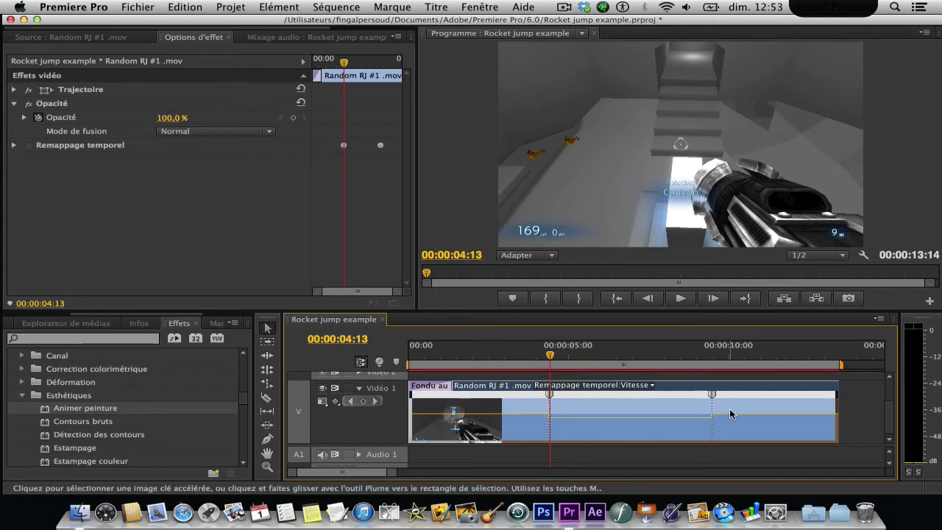
{"action": "left_click", "coordinate": [526, 356]}
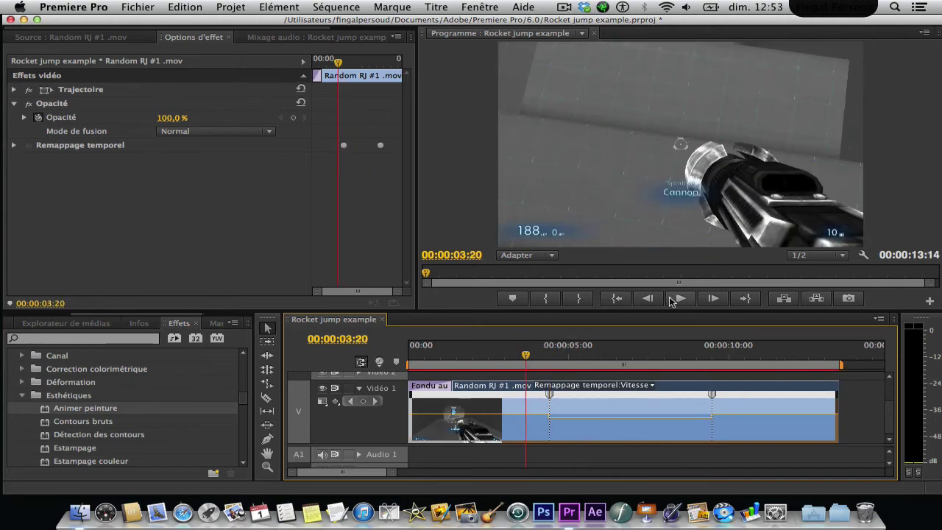
{"action": "left_click", "coordinate": [673, 299]}
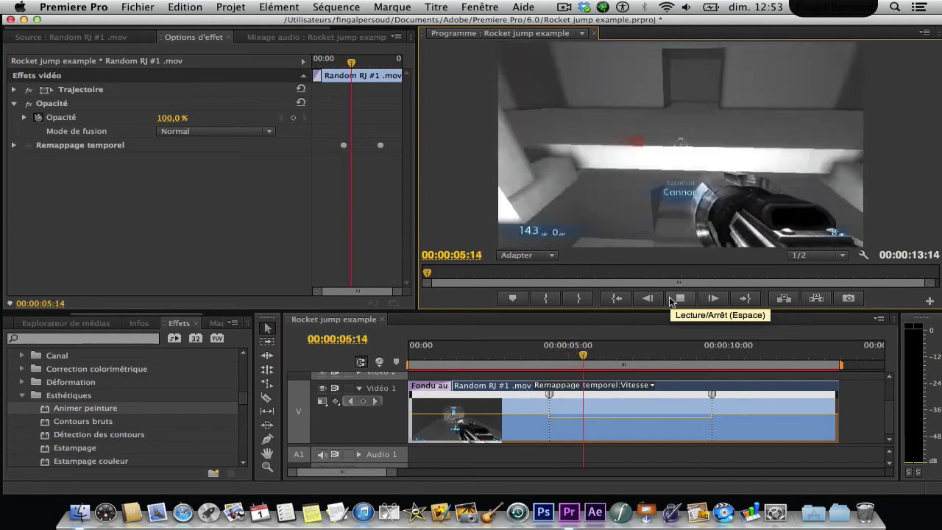
{"action": "left_click", "coordinate": [676, 299]}
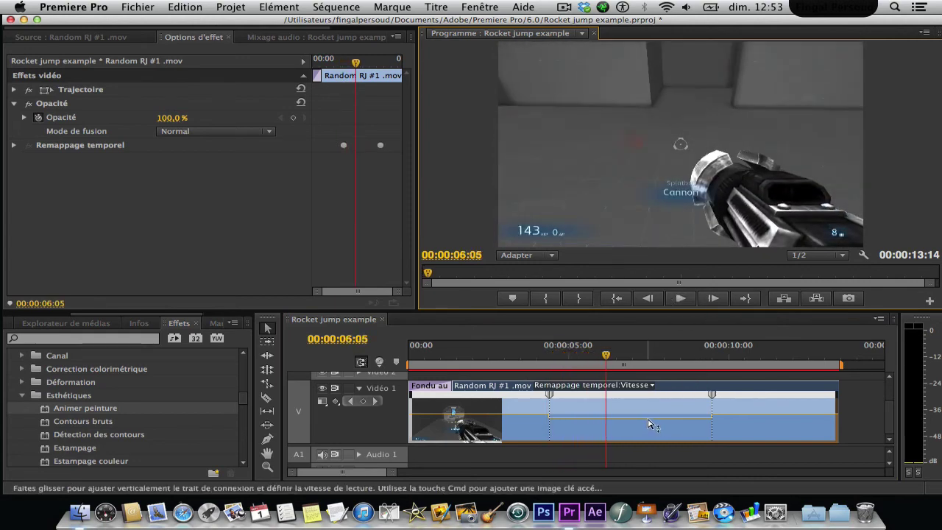
- Set the speed between the two keyframes to 44 % and play the sequence from 00:00:00:20
{"action": "left_click_drag", "start_coordinate": [646, 425], "coordinate": [648, 497]}
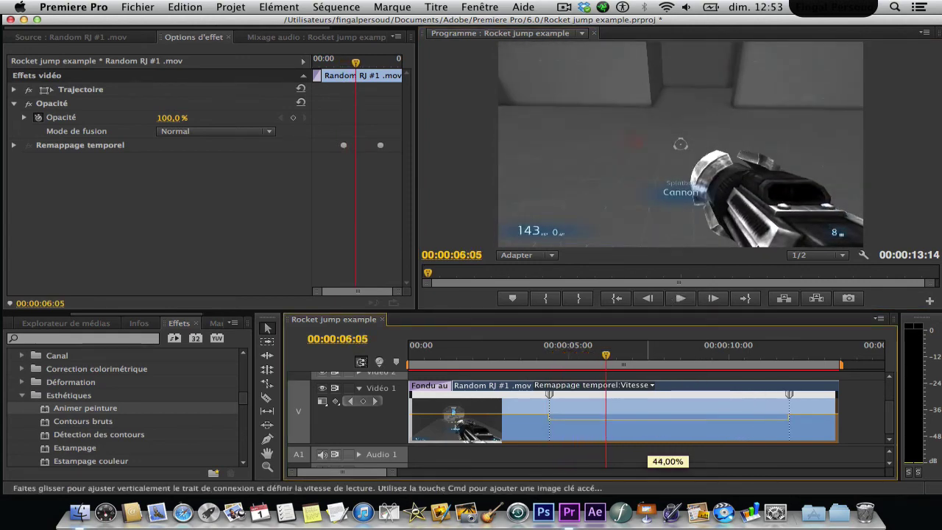
{"action": "left_click", "coordinate": [431, 356]}
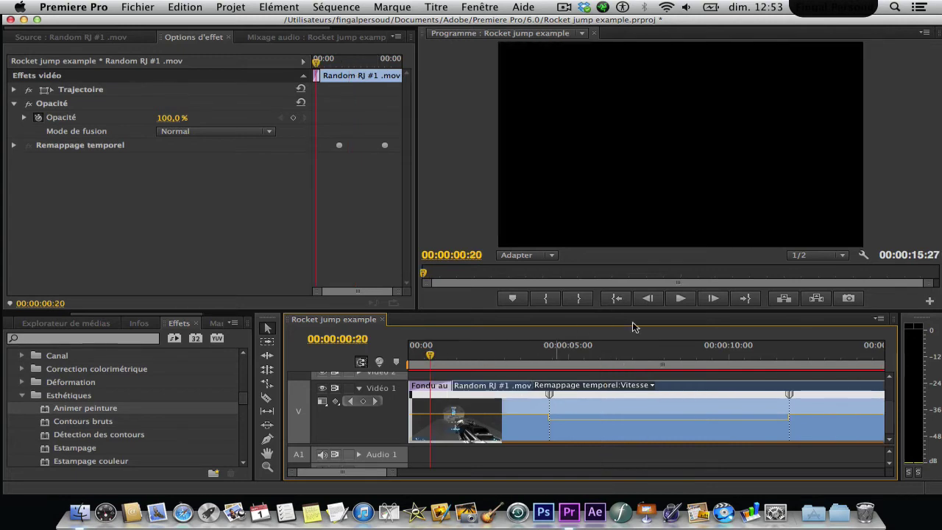
{"action": "left_click", "coordinate": [680, 299]}
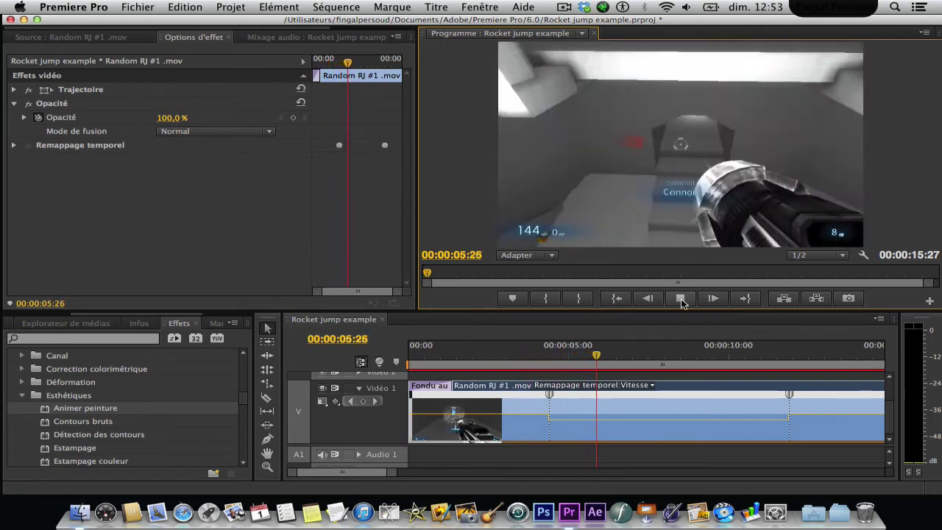
{"action": "left_click", "coordinate": [681, 299]}
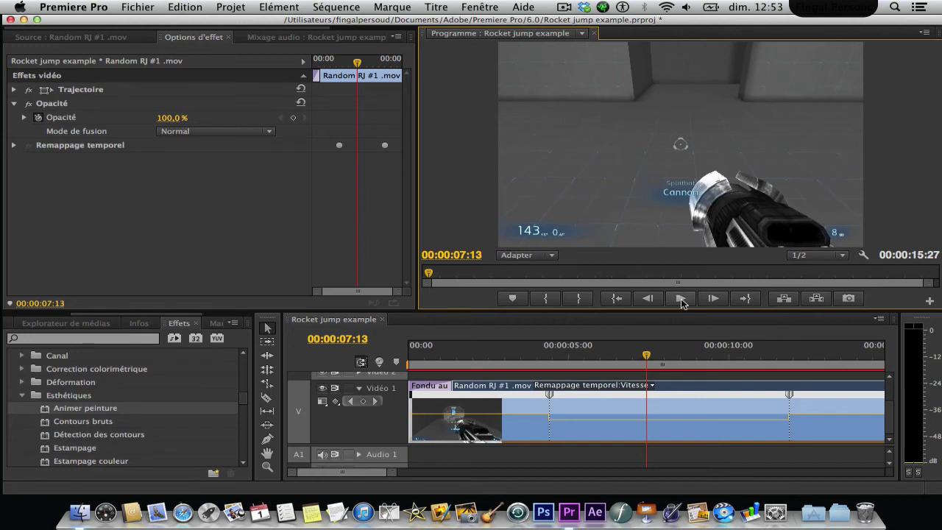
- Split the first speed keyframe into a gradual ramp from about 2 to 6 seconds, and play it from 00:00:01:24
{"action": "left_click", "coordinate": [551, 396]}
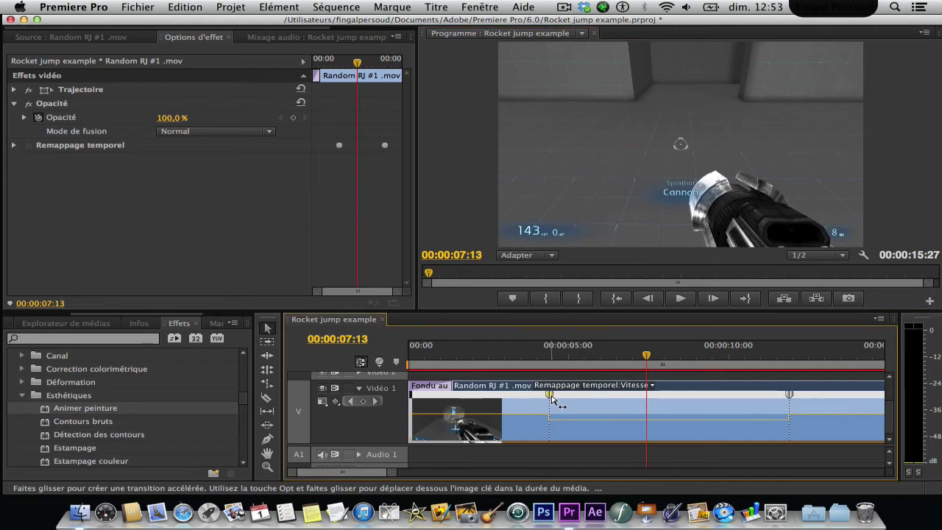
{"action": "left_click_drag", "start_coordinate": [552, 399], "coordinate": [479, 398]}
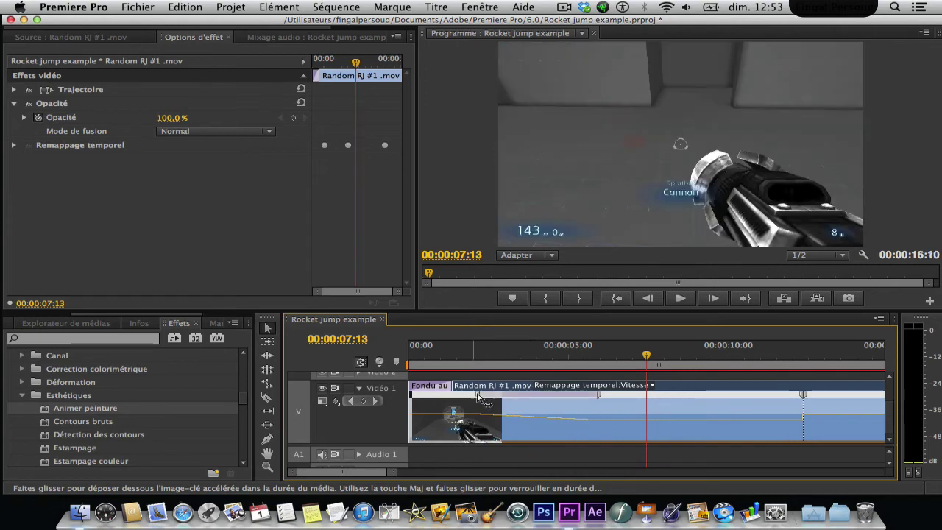
{"action": "left_click", "coordinate": [467, 355]}
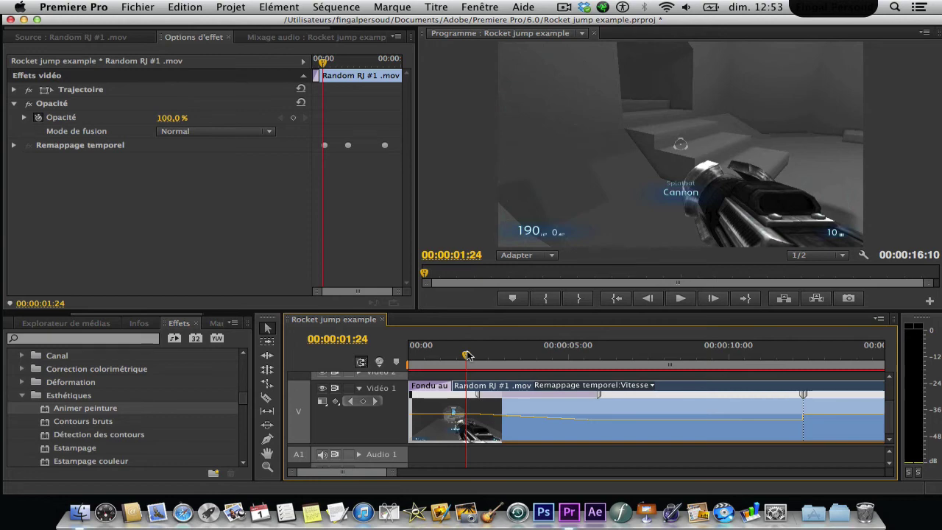
{"action": "left_click", "coordinate": [681, 302]}
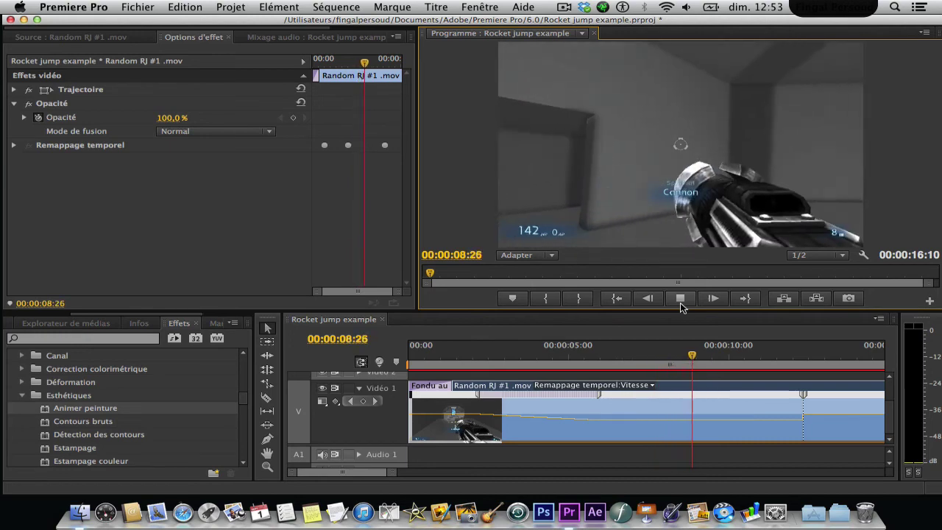
{"action": "left_click", "coordinate": [680, 298]}
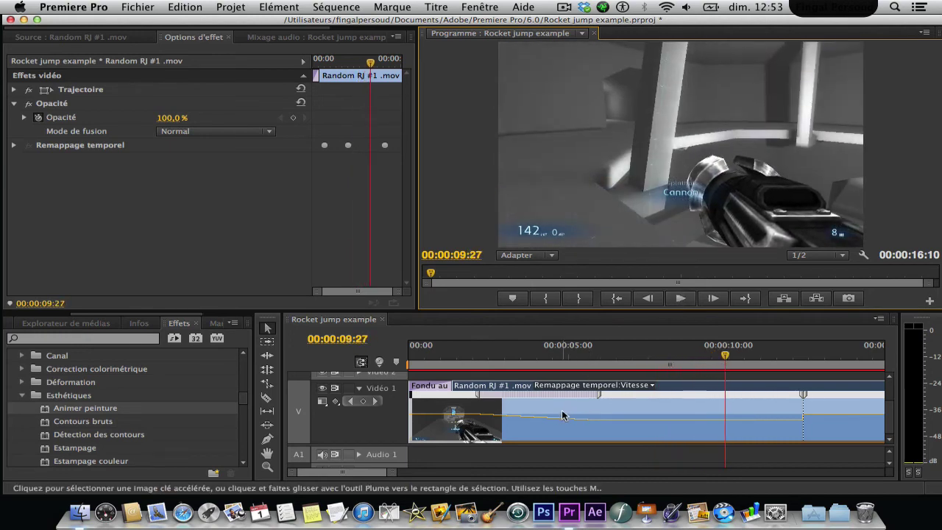
- Show the speed ramp's curve handle and shorten the ramp to about one second
{"action": "left_click", "coordinate": [542, 425]}
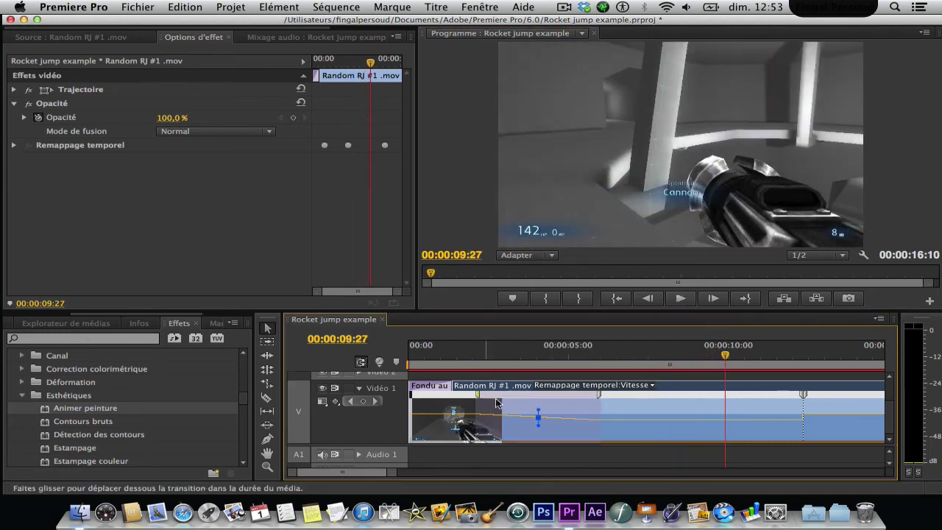
{"action": "left_click_drag", "start_coordinate": [537, 424], "coordinate": [571, 412]}
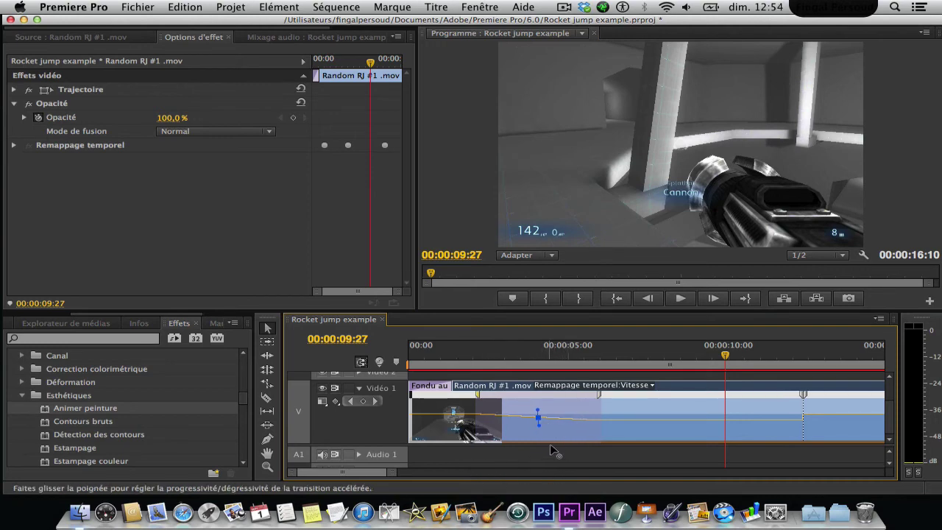
{"action": "left_click_drag", "start_coordinate": [475, 394], "coordinate": [507, 409]}
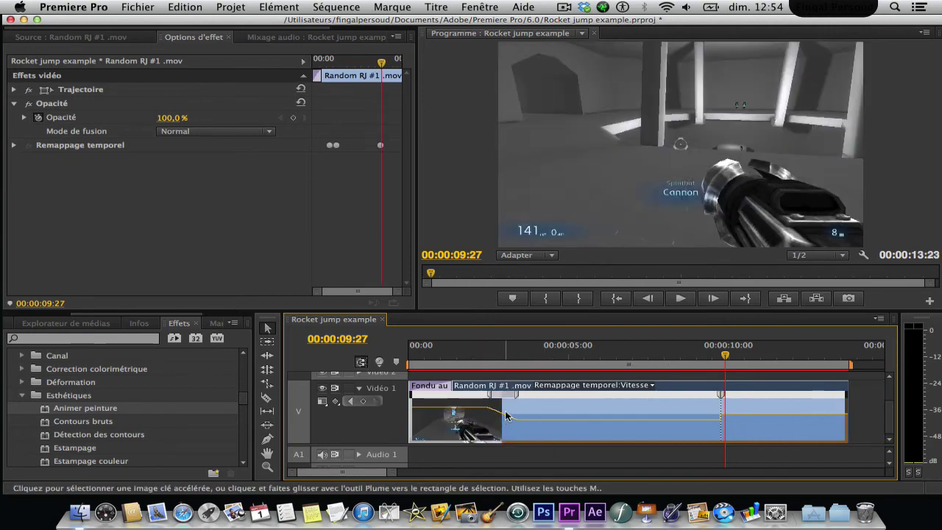
- Bend the speed ramp into a smooth curve with its handle, and preview it from 00:00:02:12
{"action": "left_click", "coordinate": [517, 398]}
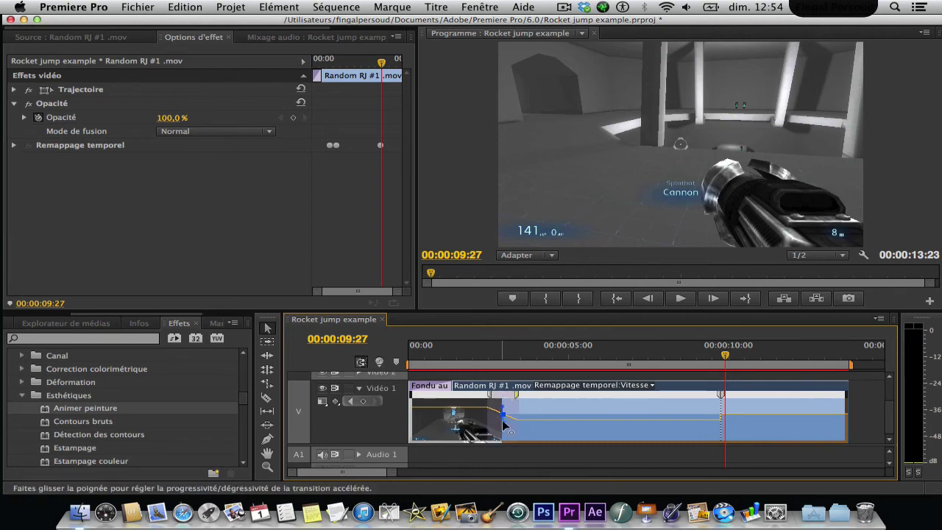
{"action": "left_click_drag", "start_coordinate": [515, 424], "coordinate": [572, 362]}
{"action": "left_click", "coordinate": [485, 361]}
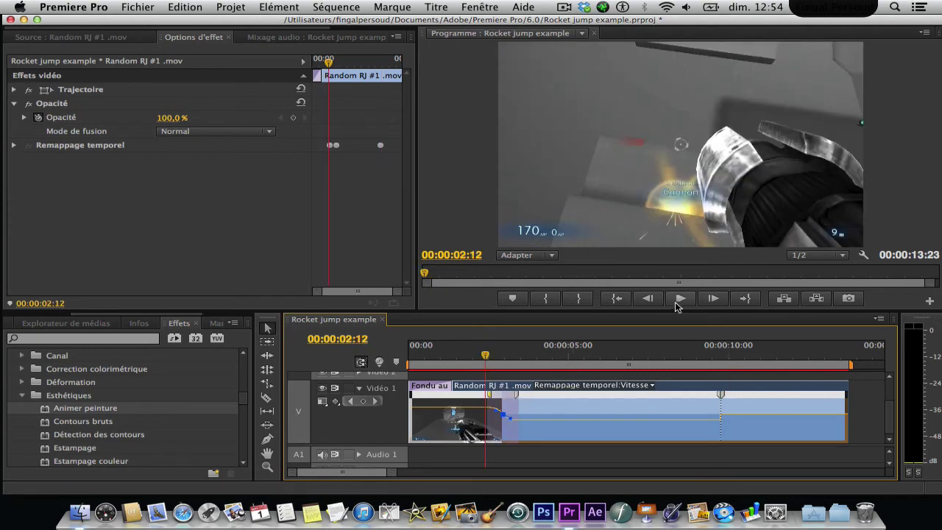
{"action": "left_click", "coordinate": [678, 301]}
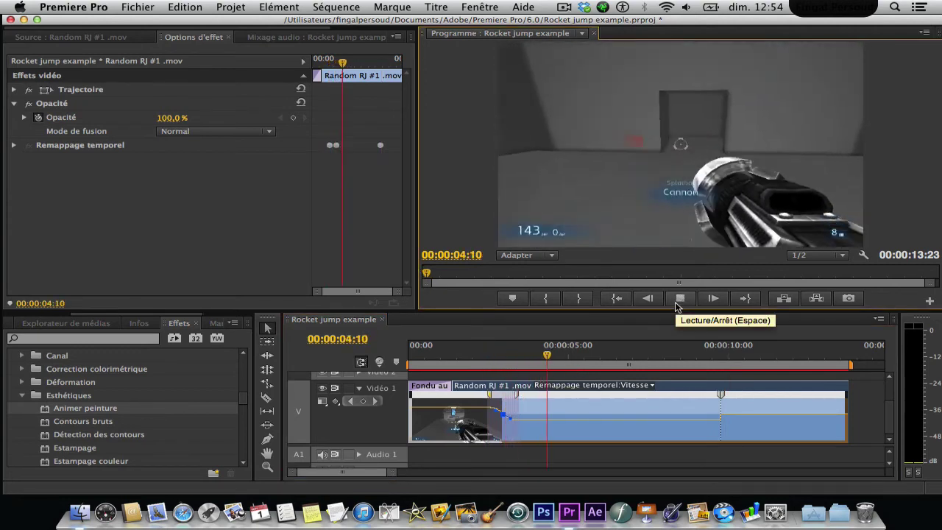
{"action": "left_click", "coordinate": [678, 300]}
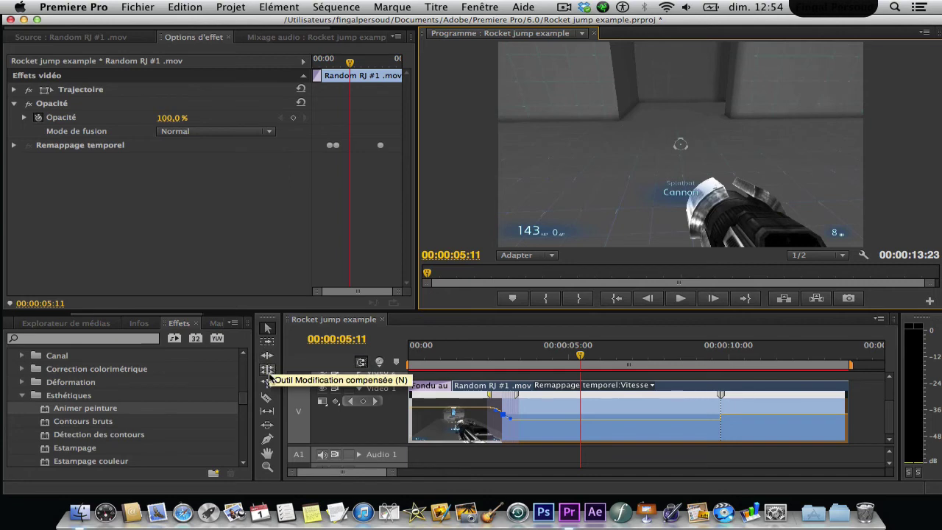
- Try cutting the clip with the Razor tool at about 00:00:07:15, undo the cut and return to the Selection tool
{"action": "left_click", "coordinate": [268, 399]}
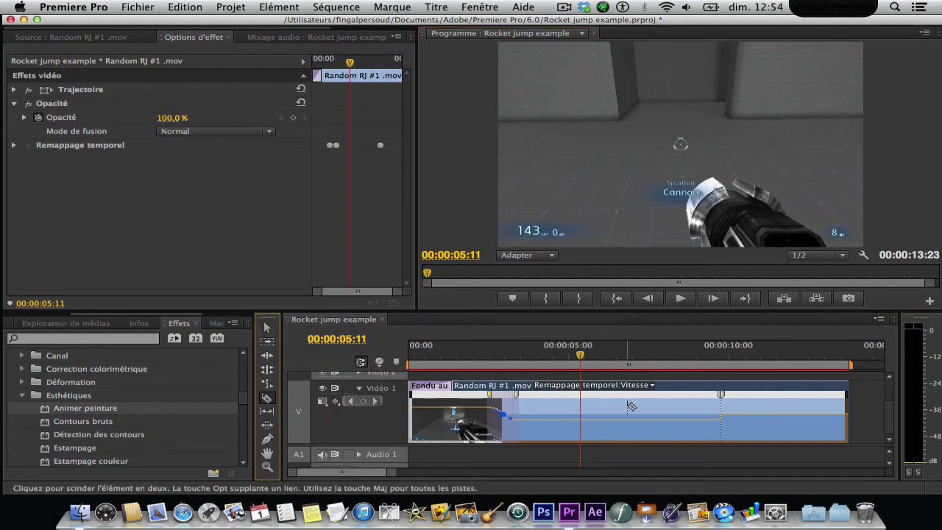
{"action": "left_click", "coordinate": [648, 411]}
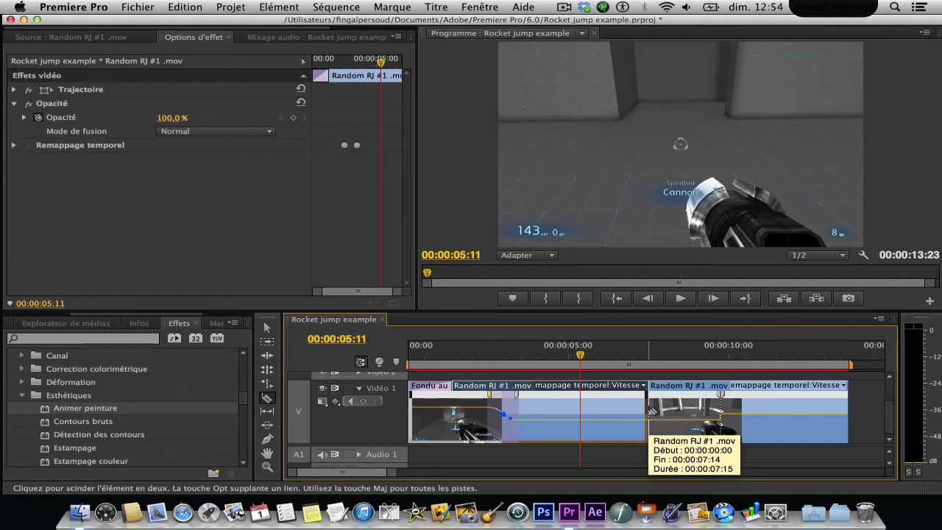
{"action": "key", "text": "super+z"}
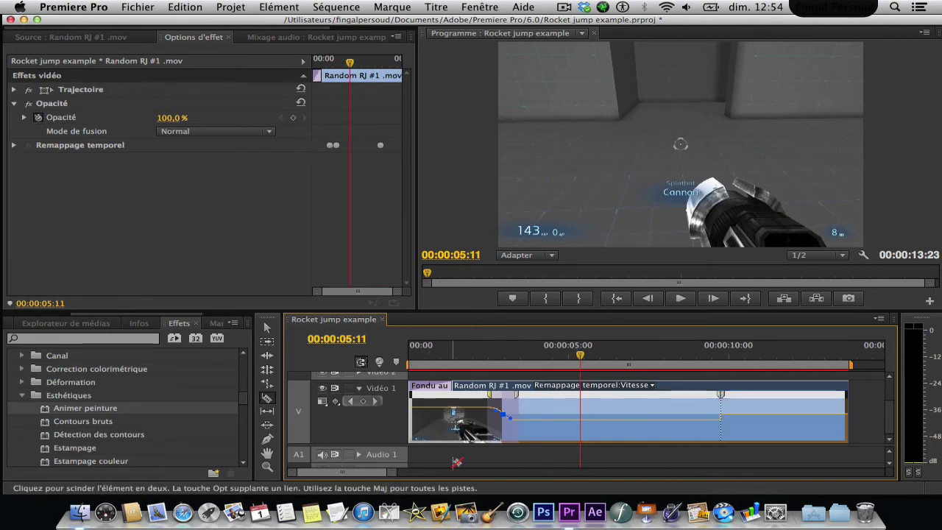
{"action": "left_click", "coordinate": [267, 328]}
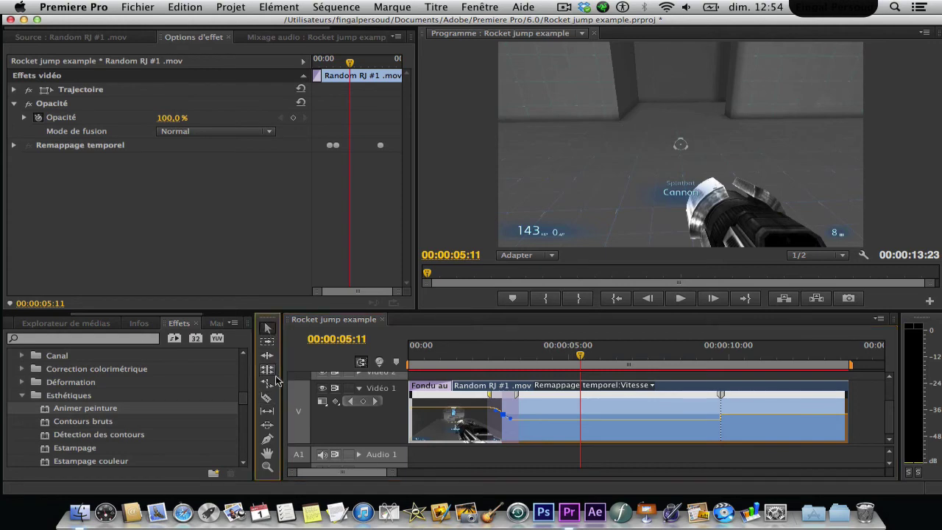
- Magnify the timeline with the Zoom tool, undo the latest speed ramp edits and return to the Selection tool
{"action": "left_click", "coordinate": [267, 466]}
{"action": "left_click", "coordinate": [607, 395]}
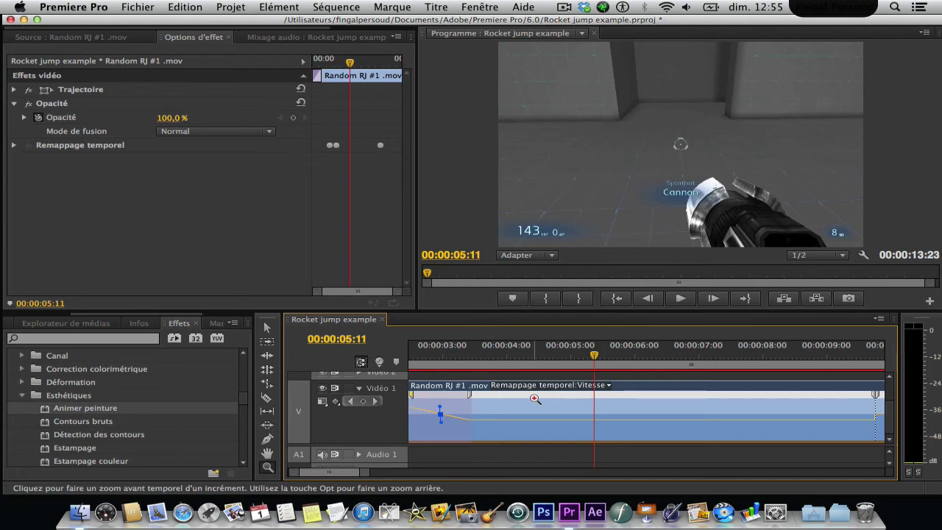
{"action": "scroll", "coordinate": [561, 410], "scroll_direction": "left", "scroll_amount": 3}
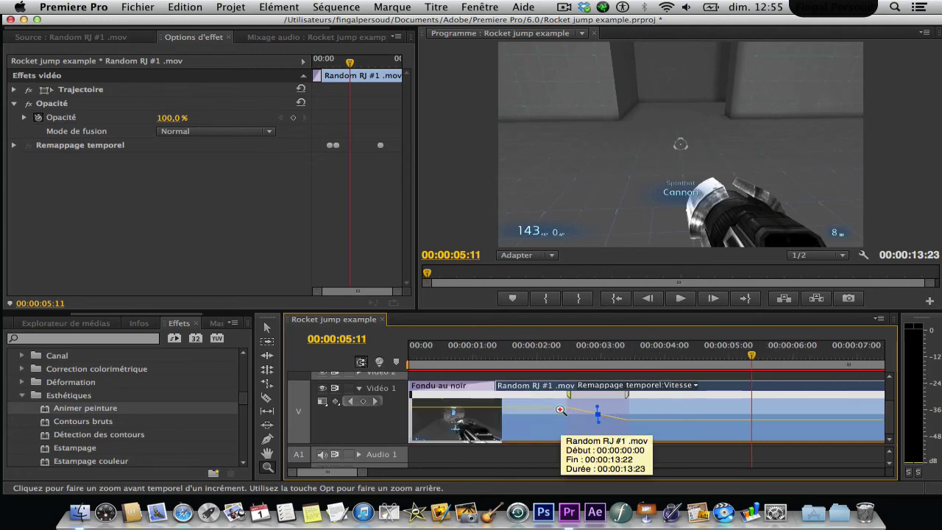
{"action": "key", "text": "super+z"}
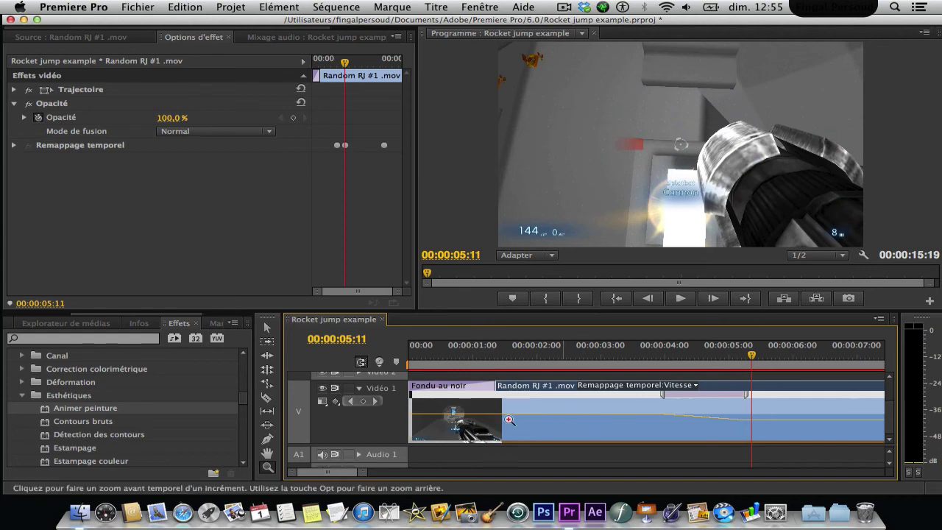
{"action": "left_click", "coordinate": [267, 331]}
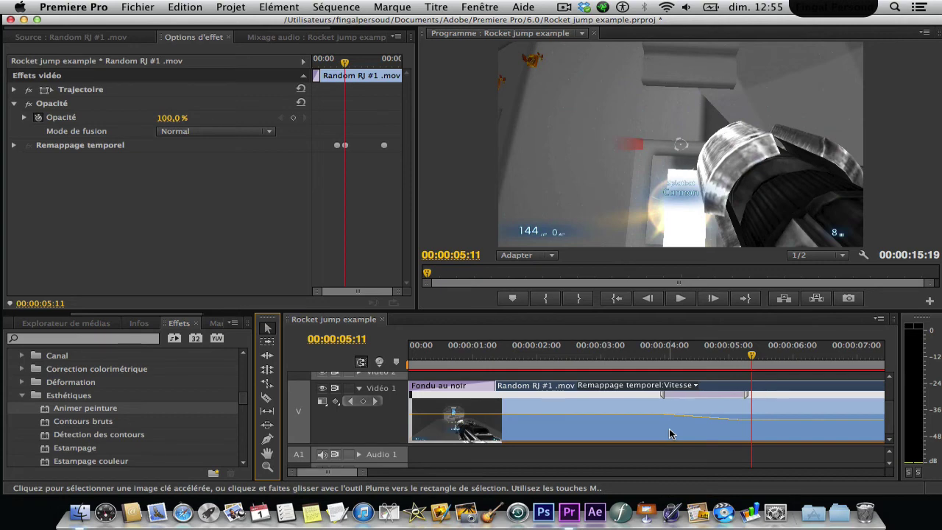
- Nest the Random RJ #1 clip into its own sequence, select it and play it from the beginning
{"action": "left_click", "coordinate": [671, 433]}
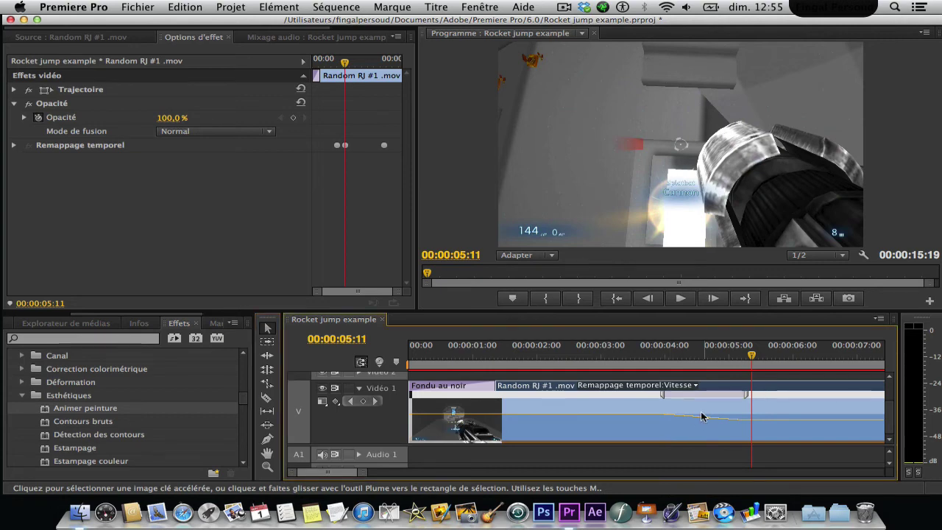
{"action": "right_click", "coordinate": [617, 409]}
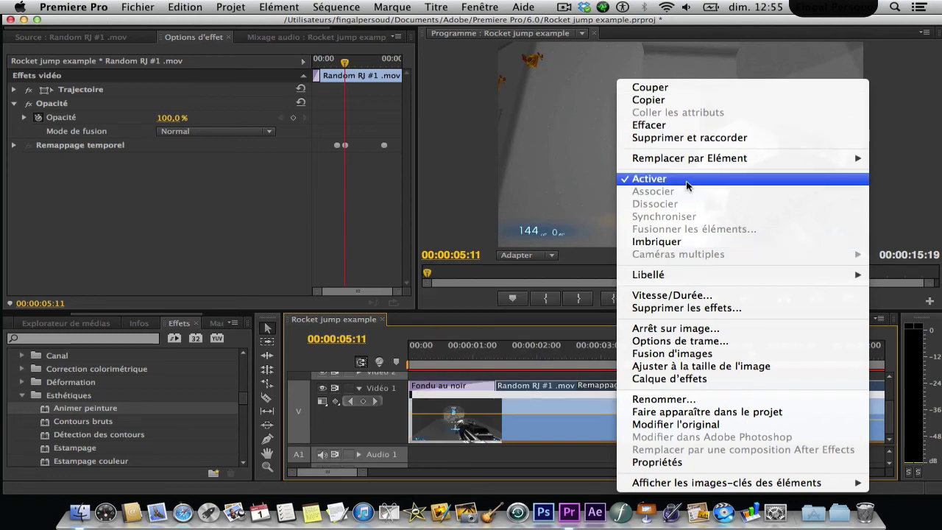
{"action": "left_click", "coordinate": [688, 242]}
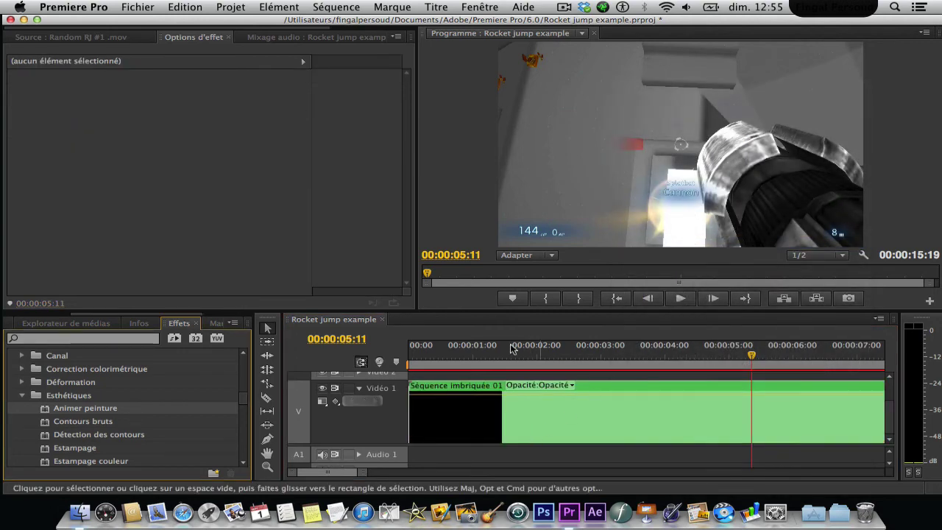
{"action": "left_click", "coordinate": [412, 351]}
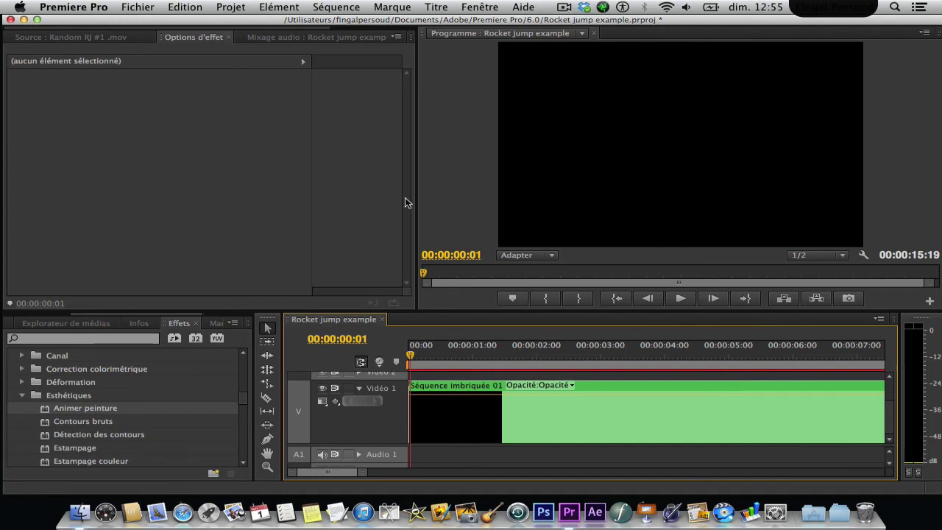
{"action": "left_click", "coordinate": [546, 425]}
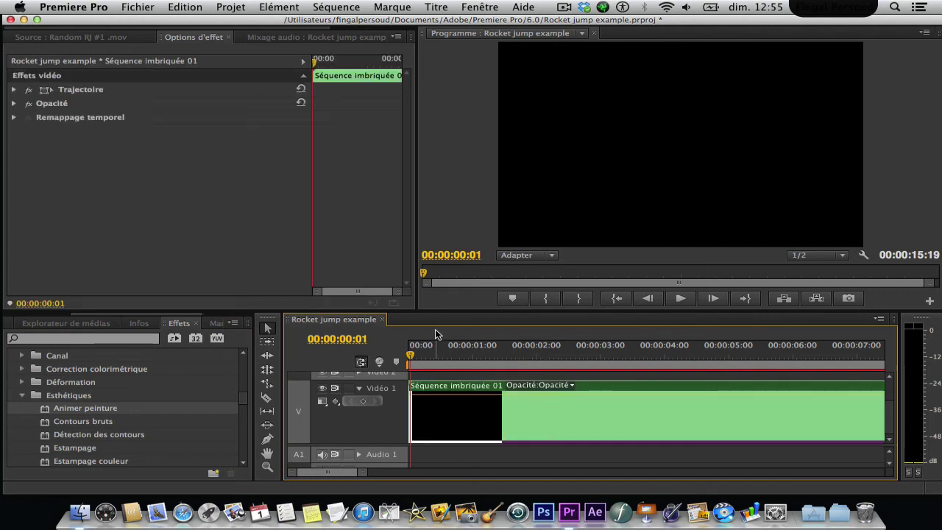
{"action": "left_click", "coordinate": [691, 299]}
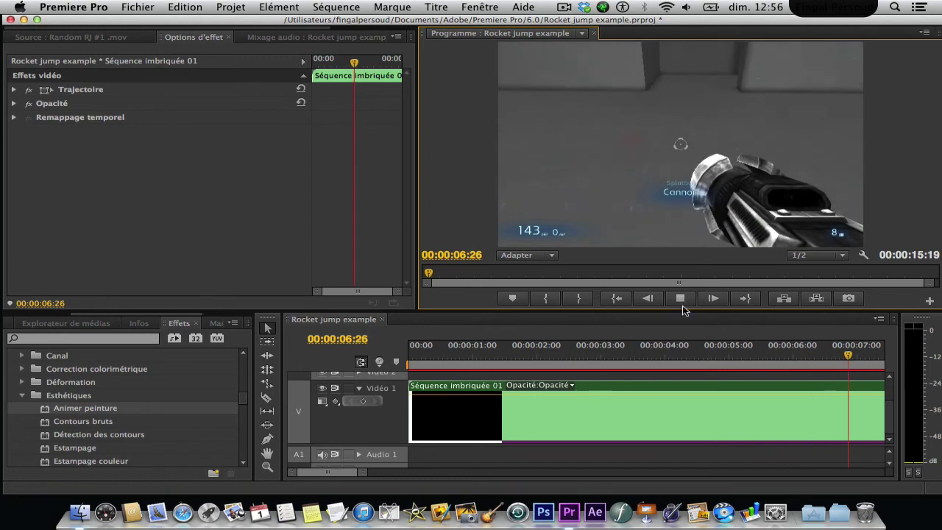
{"action": "left_click", "coordinate": [682, 299]}
- Try the Détection des contours effect on the nested sequence at 00:00:02:07, and undo it
{"action": "scroll", "coordinate": [545, 352], "scroll_direction": "up", "scroll_amount": 5}
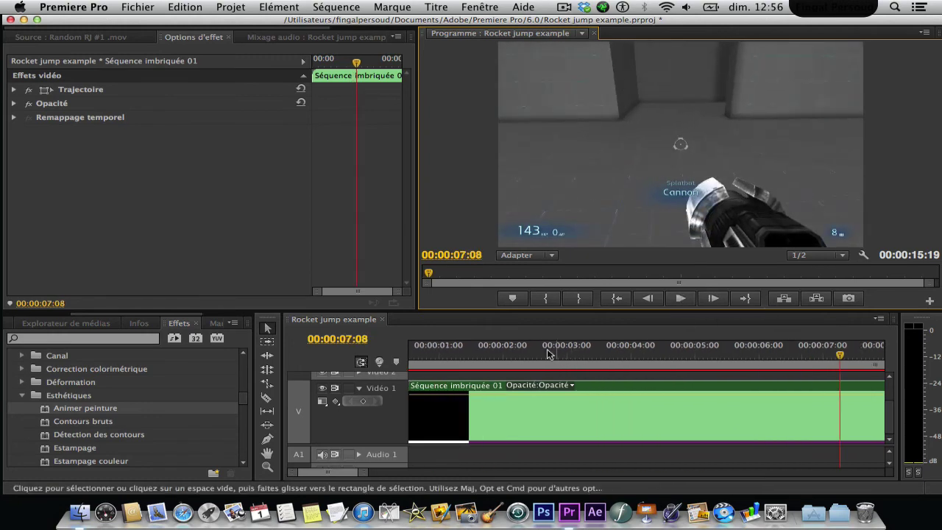
{"action": "left_click", "coordinate": [519, 345]}
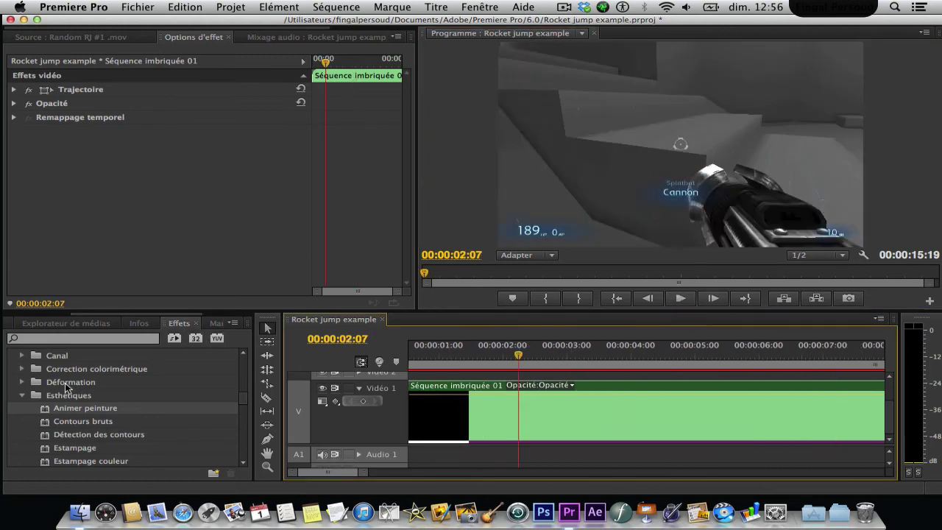
{"action": "scroll", "coordinate": [129, 447], "scroll_direction": "down", "scroll_amount": 1}
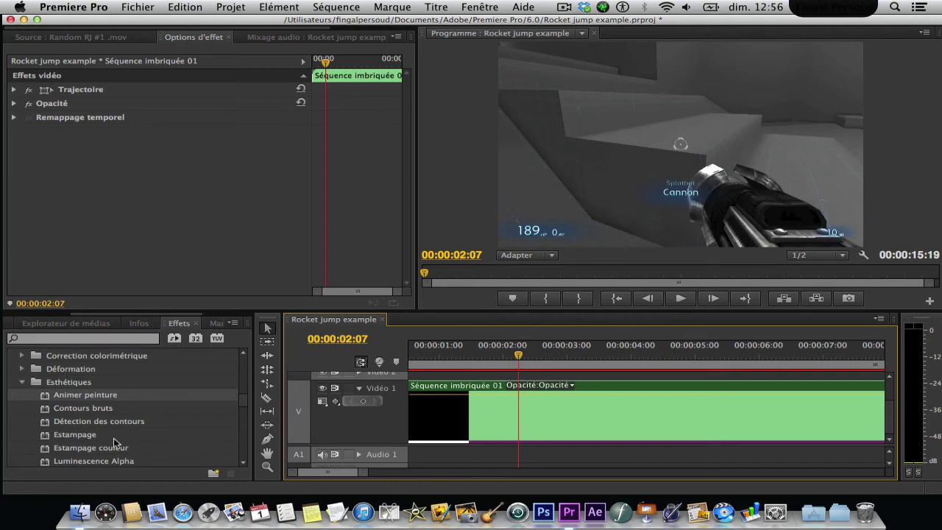
{"action": "left_click_drag", "start_coordinate": [118, 421], "coordinate": [572, 409]}
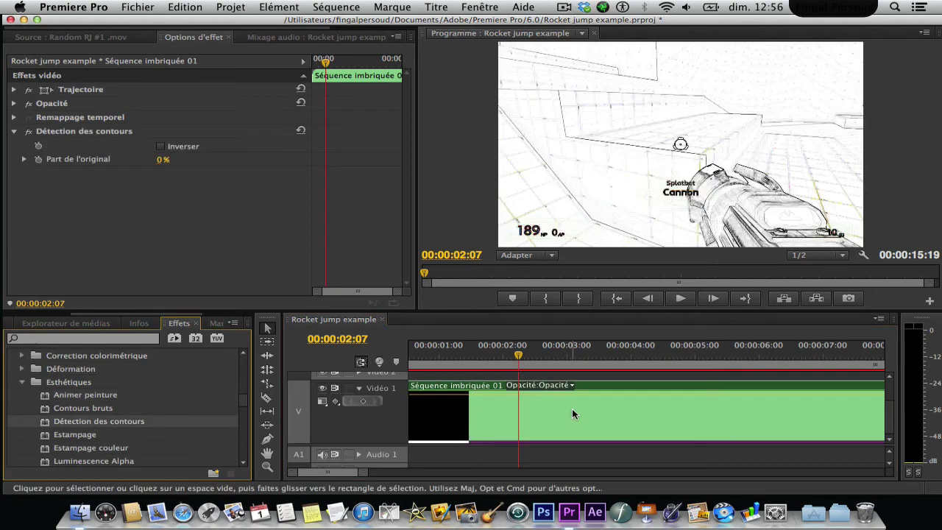
{"action": "key", "text": "super+z"}
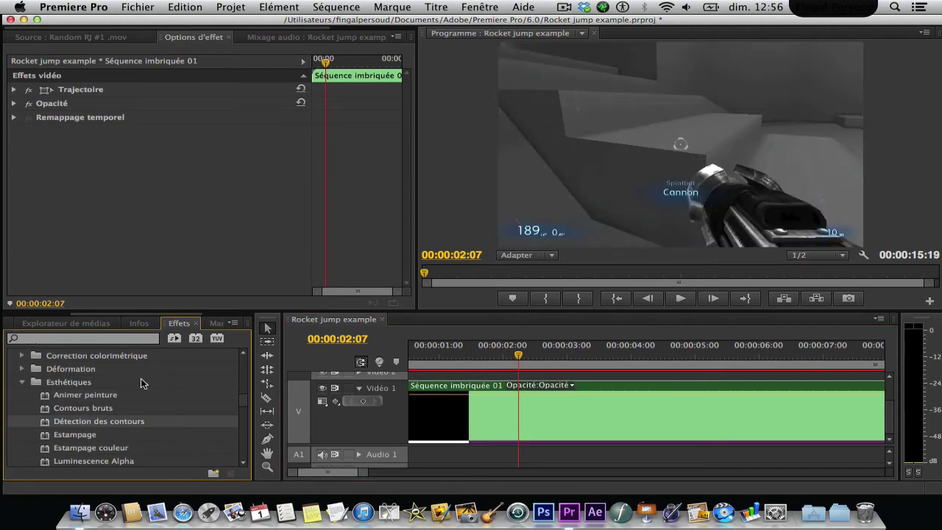
- Try the Bruit alpha and Poussière & rayures effects from Bruit et grain on the nested sequence, undoing each one
{"action": "left_click", "coordinate": [22, 382]}
{"action": "scroll", "coordinate": [107, 404], "scroll_direction": "up", "scroll_amount": 7}
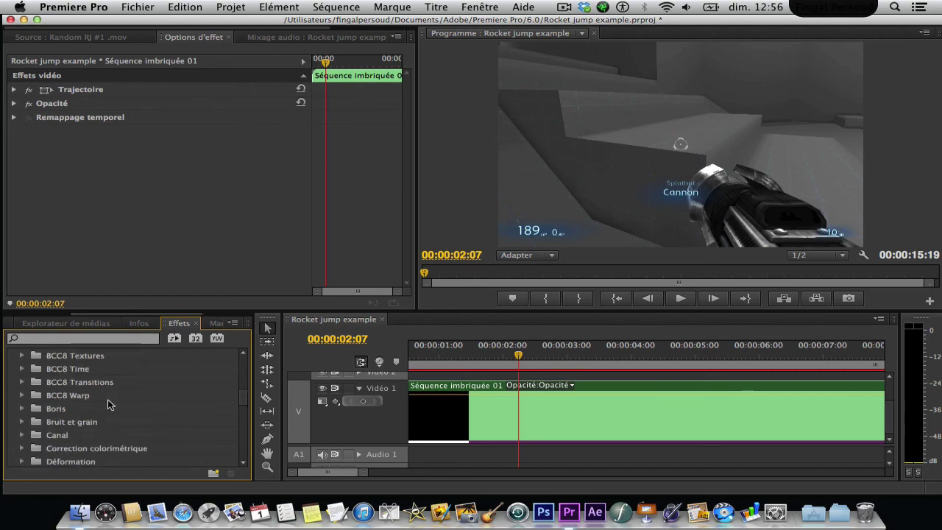
{"action": "left_click", "coordinate": [22, 422]}
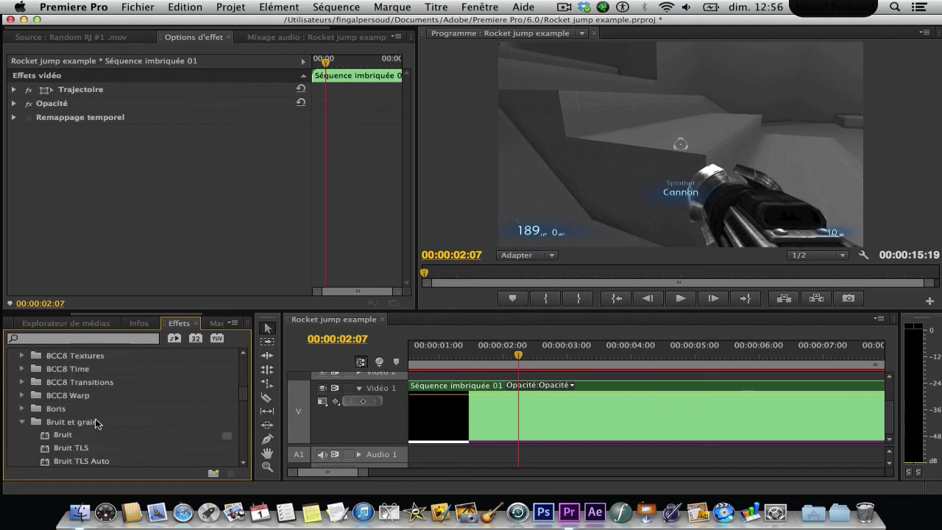
{"action": "scroll", "coordinate": [123, 423], "scroll_direction": "down", "scroll_amount": 6}
{"action": "left_click_drag", "start_coordinate": [94, 395], "coordinate": [597, 423]}
{"action": "key", "text": "super+z"}
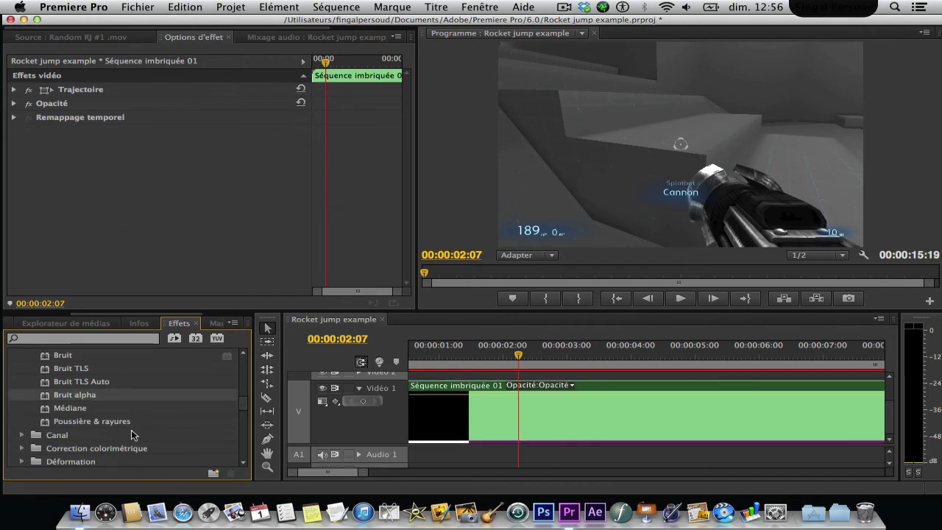
{"action": "left_click_drag", "start_coordinate": [118, 422], "coordinate": [548, 407]}
{"action": "key", "text": "super+z"}
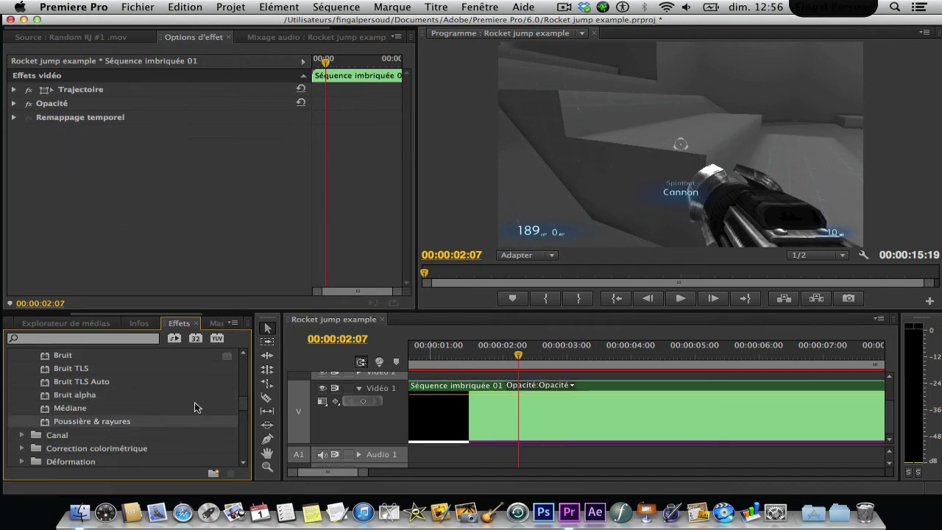
- Try the Couleurs TV and Balance des couleurs effects from Correction colorimétrique on the nested sequence, undoing each one
{"action": "scroll", "coordinate": [105, 409], "scroll_direction": "down", "scroll_amount": 5}
{"action": "scroll", "coordinate": [106, 410], "scroll_direction": "up", "scroll_amount": 1}
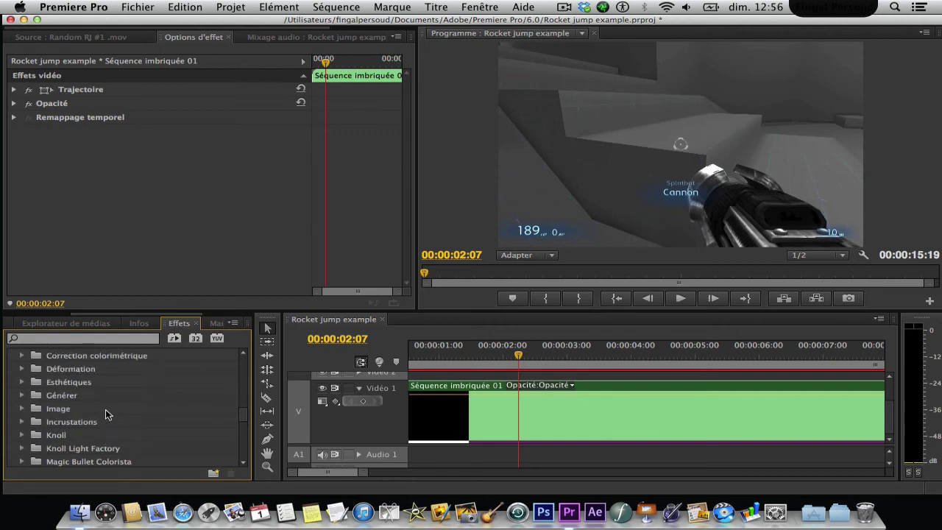
{"action": "left_click", "coordinate": [22, 356]}
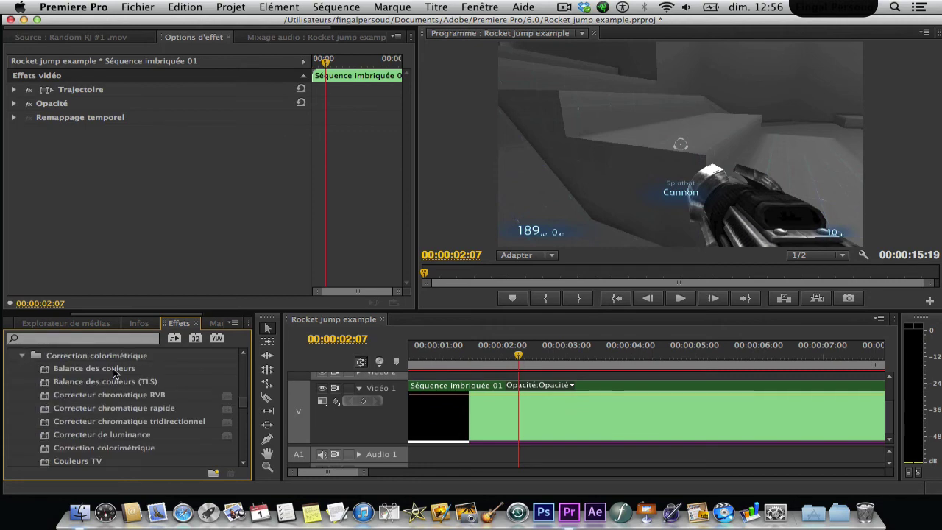
{"action": "left_click_drag", "start_coordinate": [64, 462], "coordinate": [536, 401]}
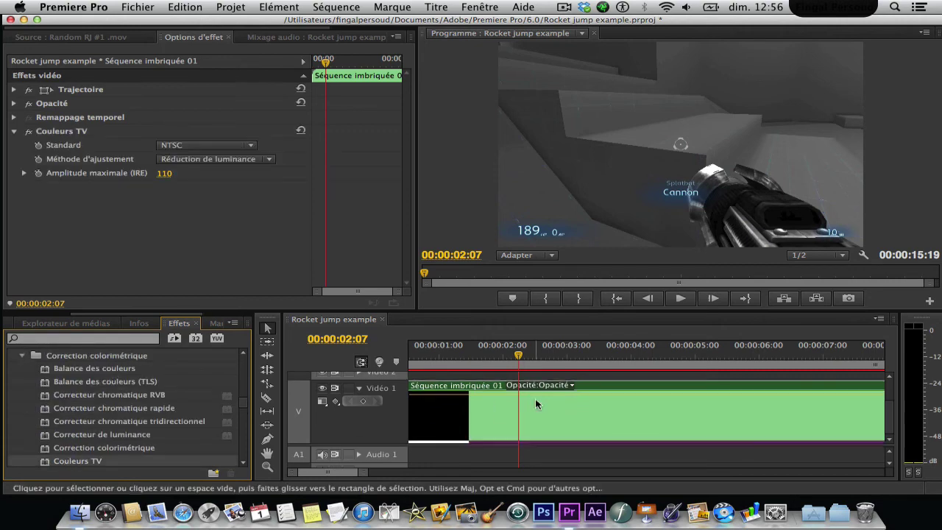
{"action": "key", "text": "super+z"}
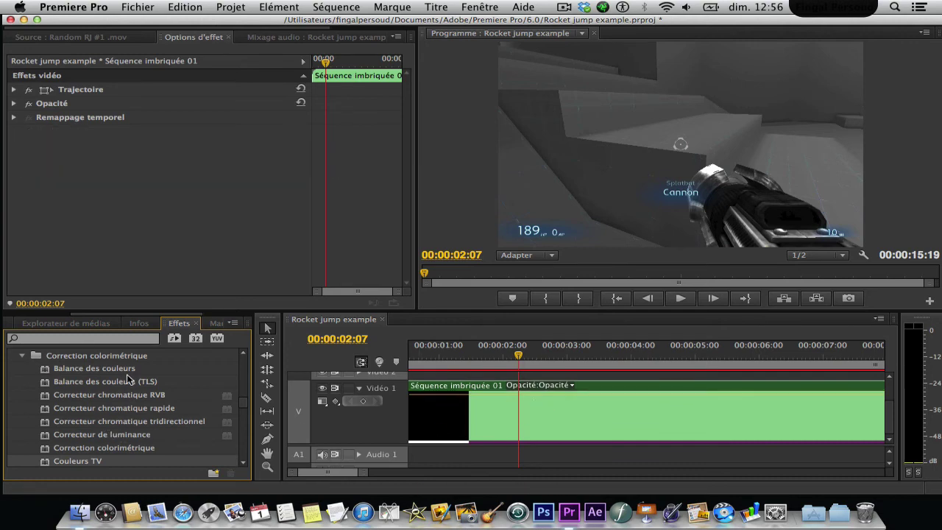
{"action": "left_click_drag", "start_coordinate": [128, 373], "coordinate": [544, 417]}
{"action": "key", "text": "super+z"}
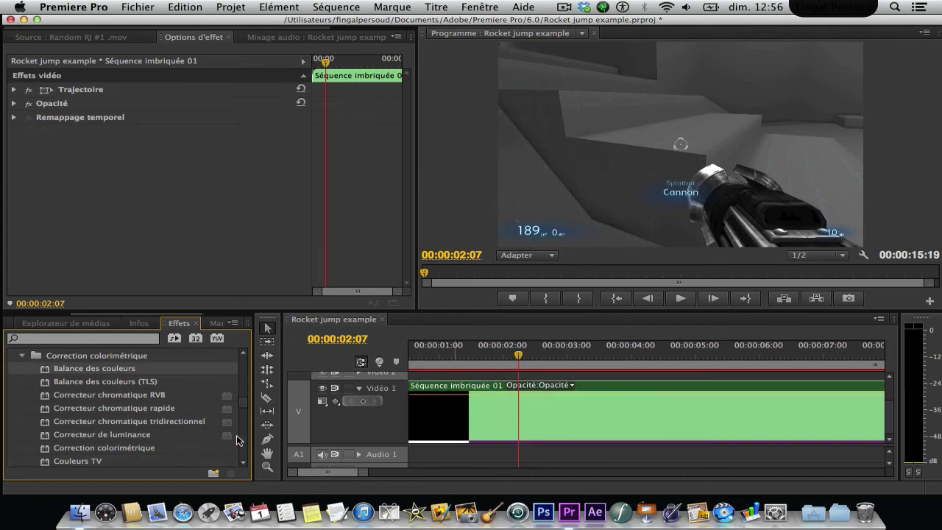
- Apply the Teinte effect from Correction colorimétrique to the nested sequence
{"action": "scroll", "coordinate": [155, 422], "scroll_direction": "down", "scroll_amount": 3}
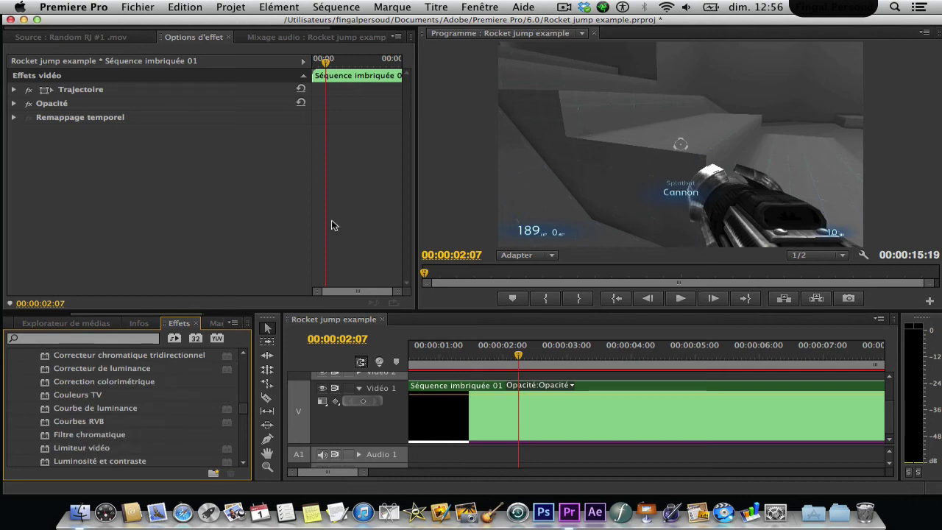
{"action": "left_click", "coordinate": [571, 7]}
{"action": "left_click", "coordinate": [573, 50]}
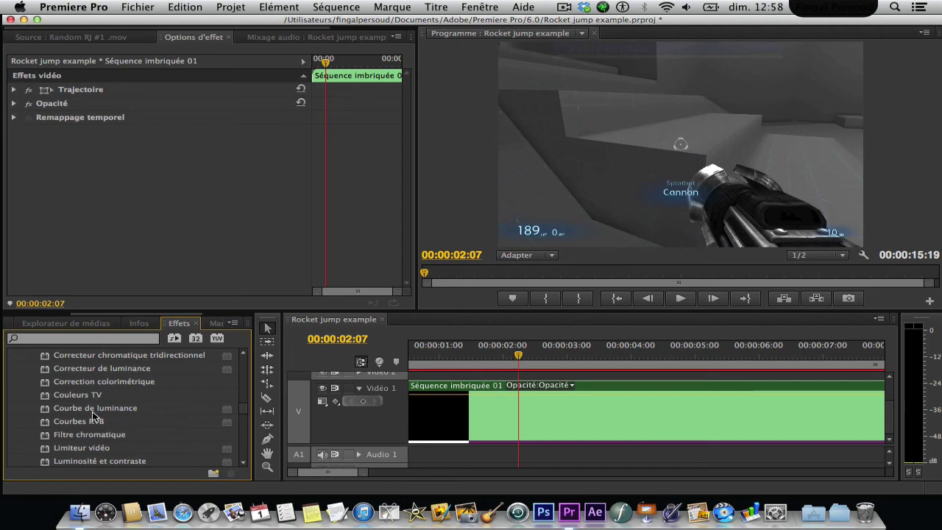
{"action": "scroll", "coordinate": [91, 422], "scroll_direction": "down", "scroll_amount": 3}
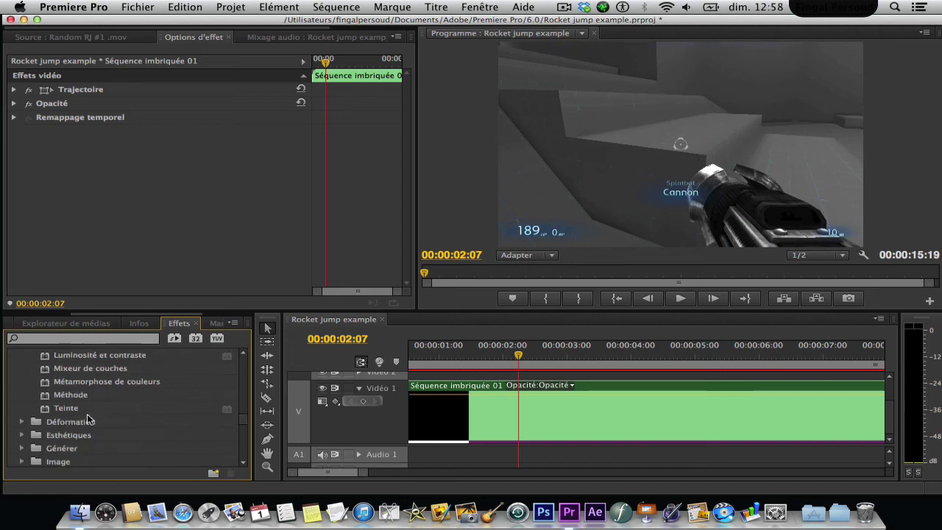
{"action": "left_click_drag", "start_coordinate": [66, 408], "coordinate": [530, 413]}
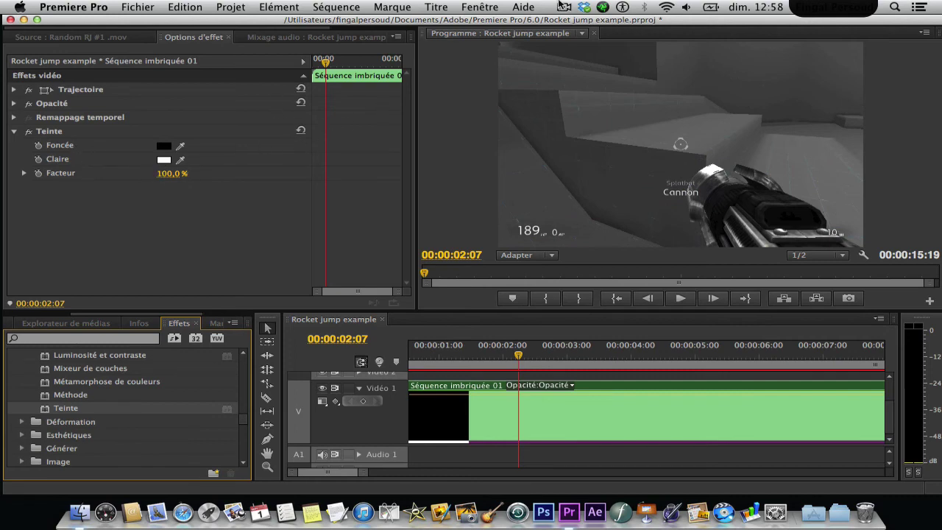
{"action": "key", "text": "XF86MonBrightnessUp"}
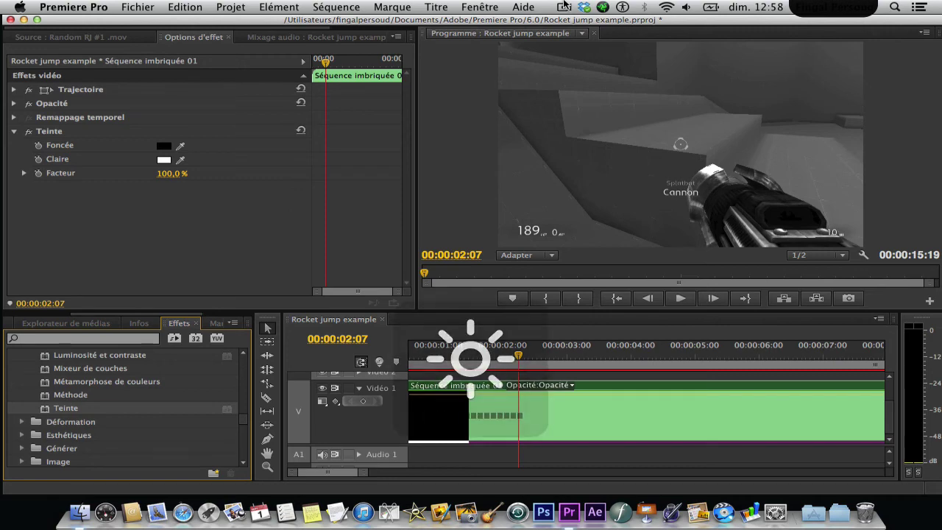
{"action": "key", "text": "XF86MonBrightnessUp"}
{"action": "key", "text": "XF86MonBrightnessUp"}
{"action": "key", "text": "XF86MonBrightnessUp"}
{"action": "key", "text": "XF86MonBrightnessUp"}
{"action": "key", "text": "XF86MonBrightnessUp"}
{"action": "key", "text": "XF86MonBrightnessUp"}
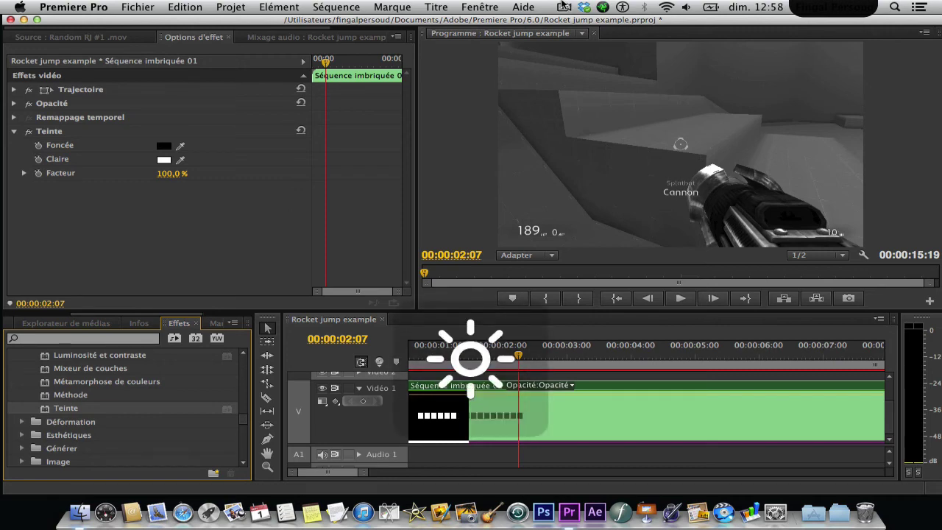
- Set the Teinte effect's Foncée colour to red B22222 and its Facteur to 37 %
{"action": "left_click", "coordinate": [165, 146]}
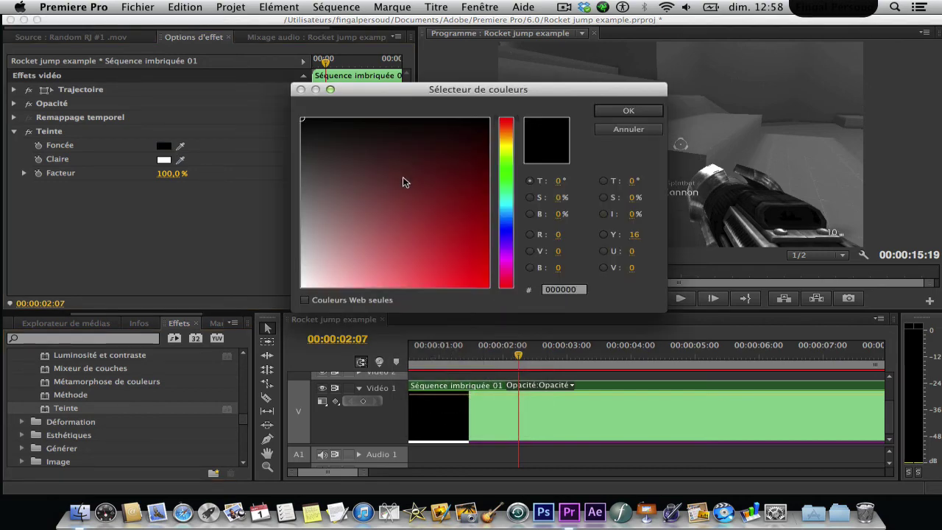
{"action": "left_click", "coordinate": [452, 237]}
{"action": "left_click", "coordinate": [612, 112]}
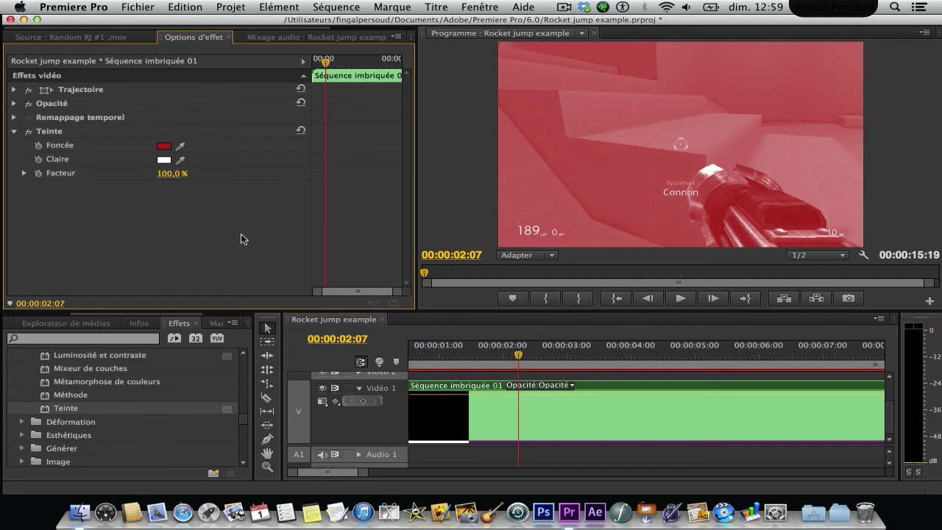
{"action": "left_click_drag", "start_coordinate": [171, 173], "coordinate": [121, 173]}
- Try yellow A38506 and the duller 857530 as the Teinte effect's Foncée colour
{"action": "left_click", "coordinate": [164, 145]}
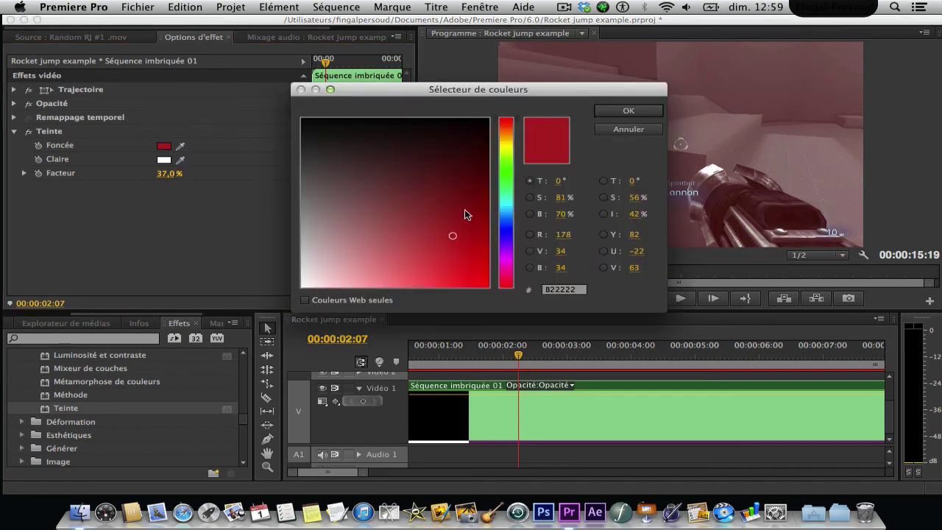
{"action": "left_click", "coordinate": [505, 141]}
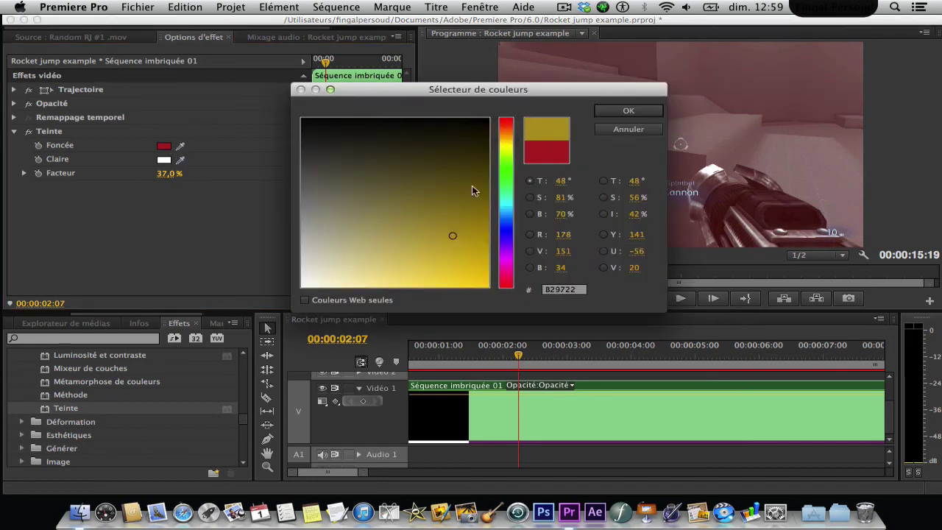
{"action": "left_click", "coordinate": [483, 228]}
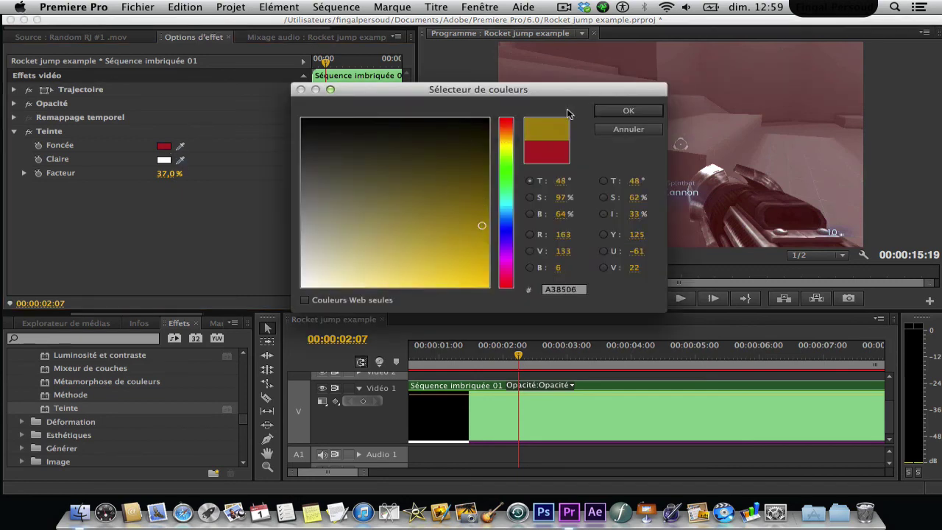
{"action": "left_click", "coordinate": [612, 111]}
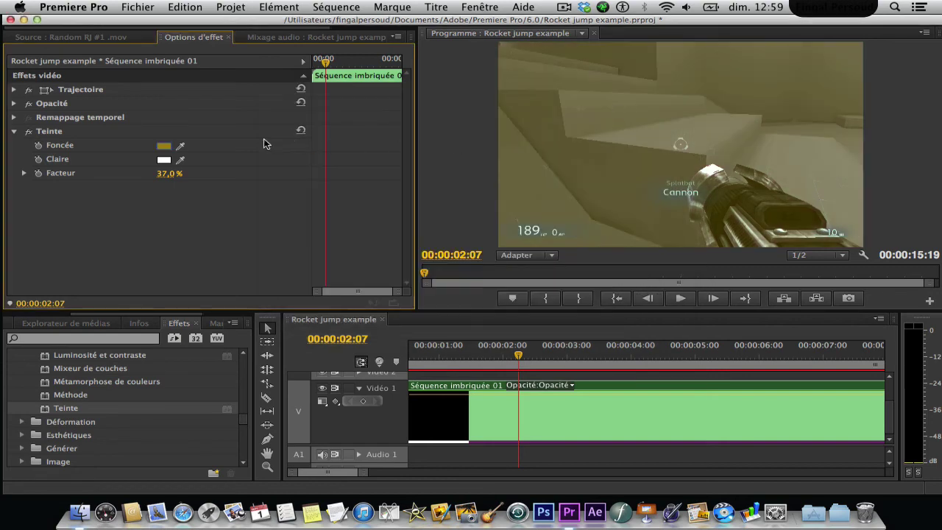
{"action": "left_click", "coordinate": [166, 148]}
{"action": "left_click", "coordinate": [421, 205]}
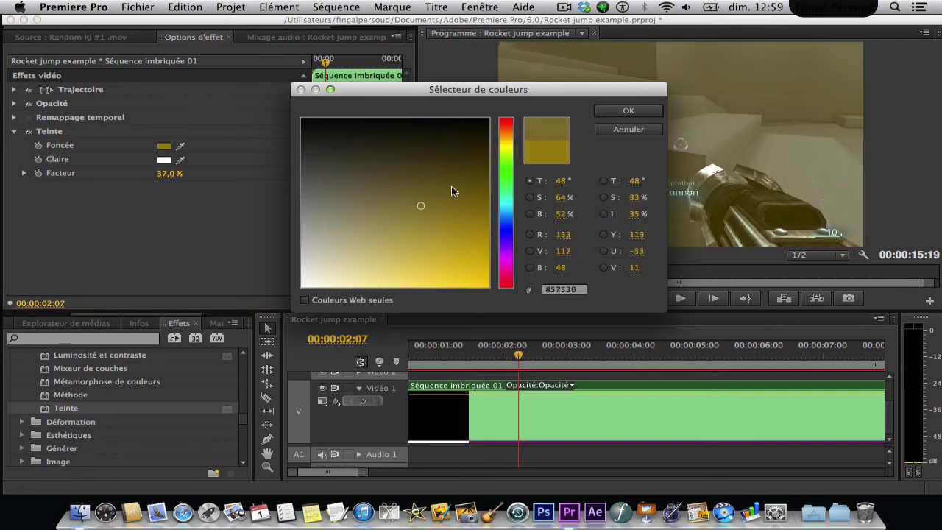
{"action": "left_click", "coordinate": [626, 111]}
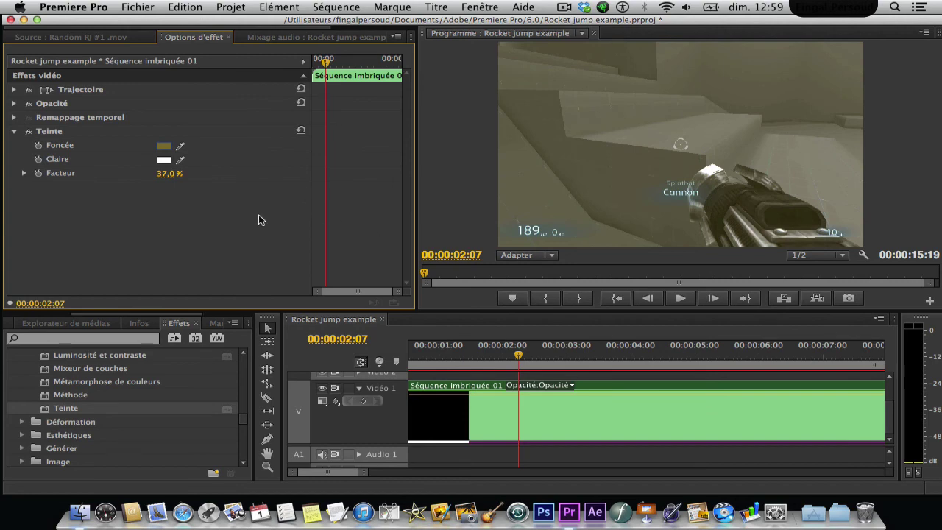
- Set the Teinte effect's Foncée colour to dark blue 235573
{"action": "left_click", "coordinate": [164, 147]}
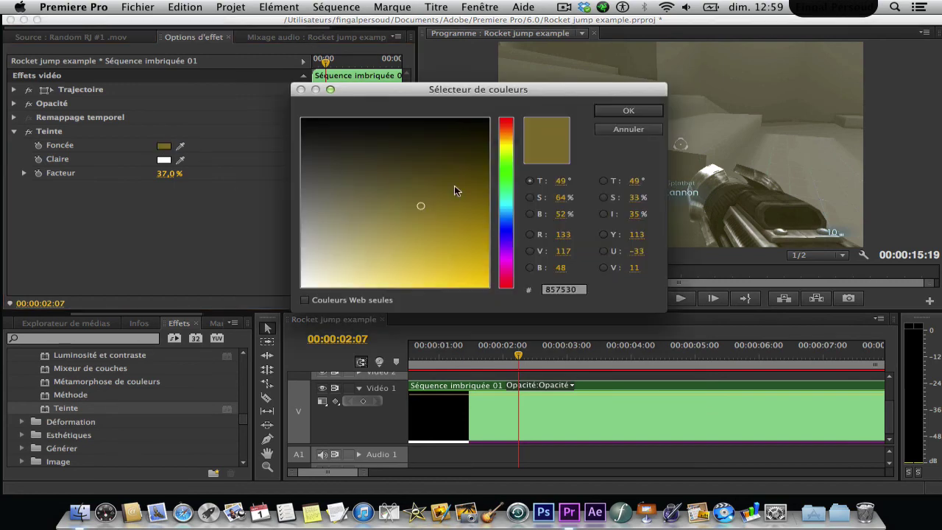
{"action": "left_click", "coordinate": [505, 213]}
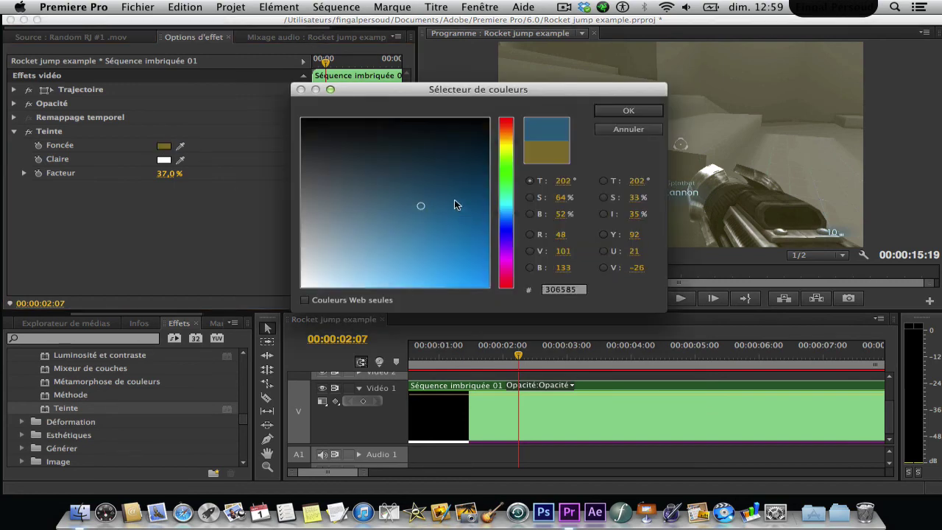
{"action": "left_click", "coordinate": [430, 195]}
{"action": "left_click", "coordinate": [609, 114]}
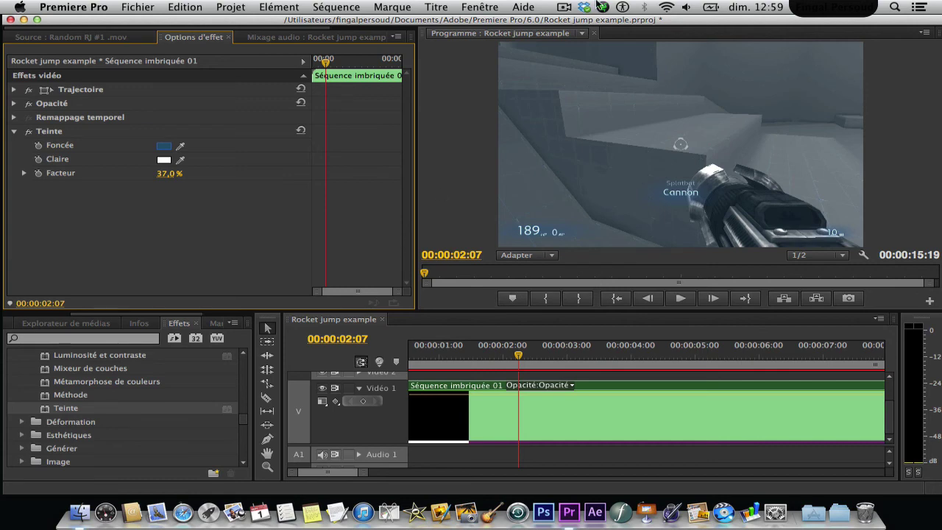
{"action": "left_click", "coordinate": [564, 6]}
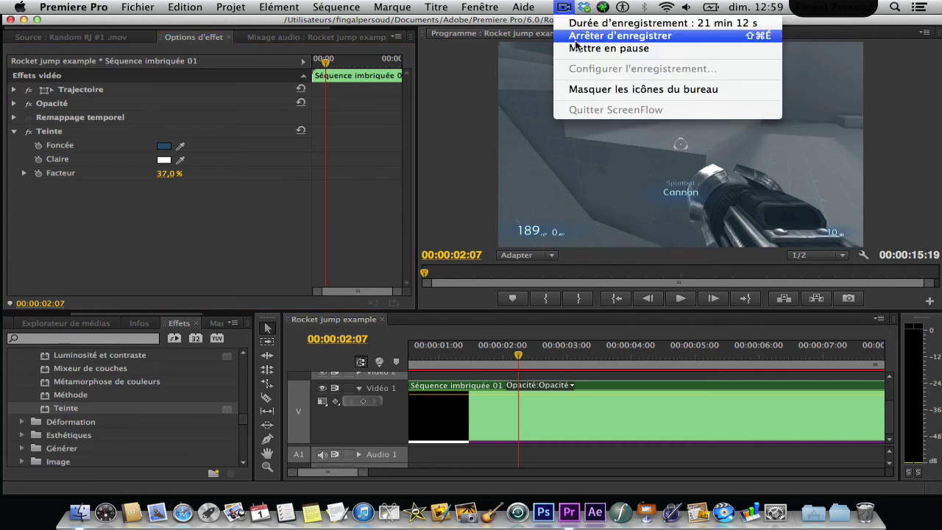
{"action": "left_click", "coordinate": [513, 16]}
{"action": "left_click", "coordinate": [564, 6]}
{"action": "left_click", "coordinate": [534, 26]}
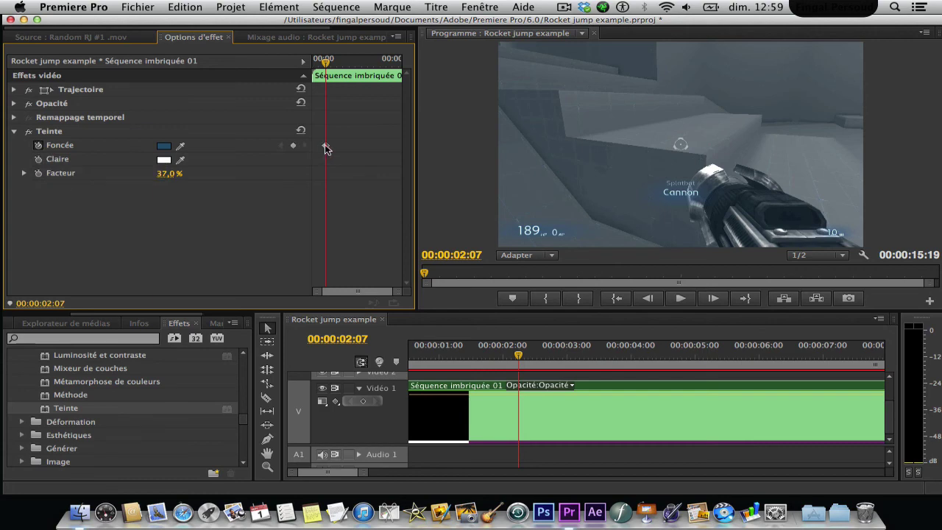
- Add a Foncée keyframe at 00:00:06:28 and set its colour to dark crimson
{"action": "scroll", "coordinate": [548, 425], "scroll_direction": "up", "scroll_amount": 2}
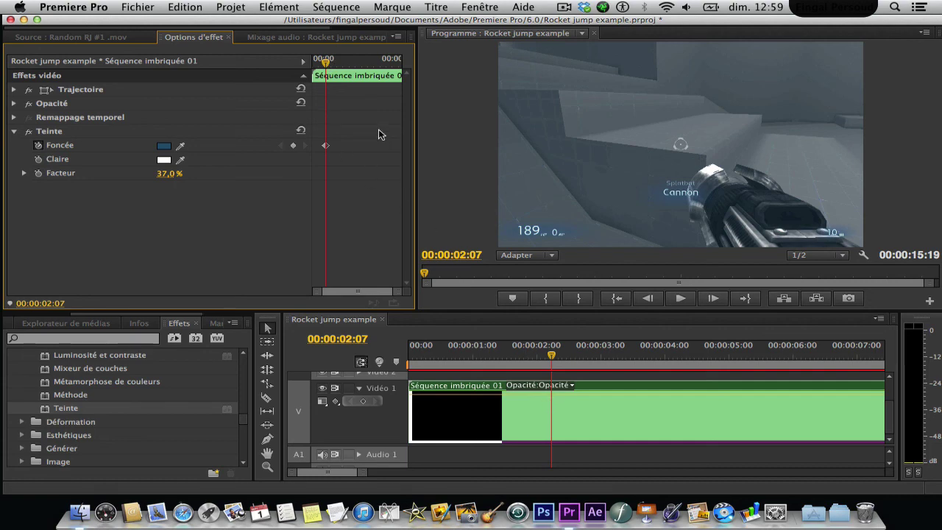
{"action": "left_click_drag", "start_coordinate": [326, 66], "coordinate": [355, 68]}
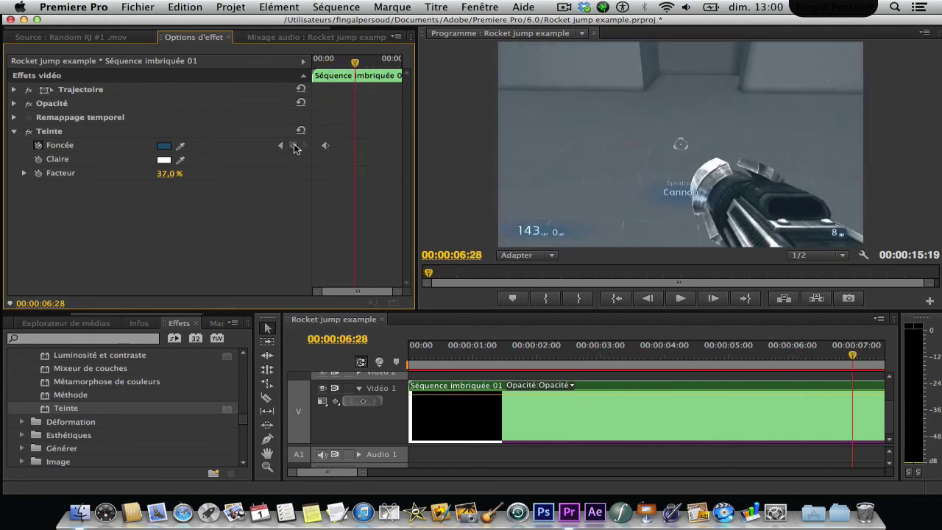
{"action": "left_click", "coordinate": [293, 147]}
{"action": "left_click", "coordinate": [164, 147]}
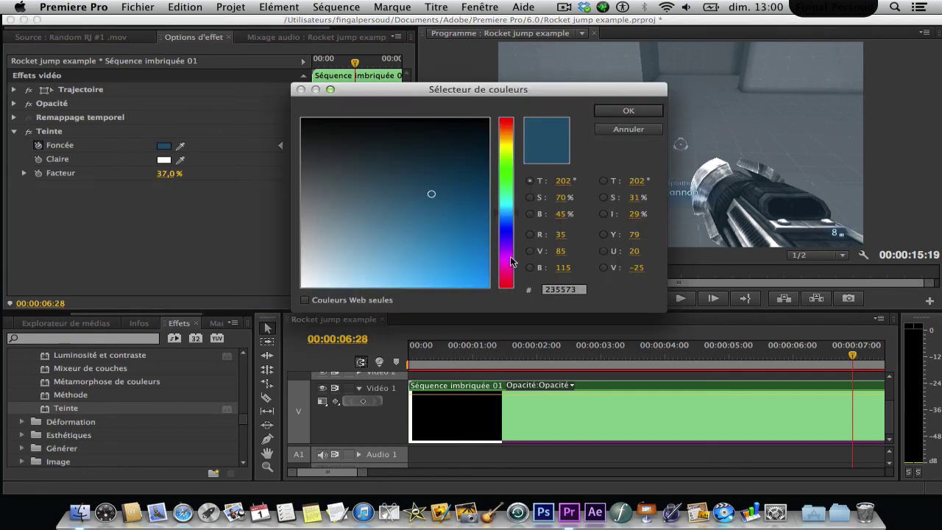
{"action": "left_click", "coordinate": [506, 284]}
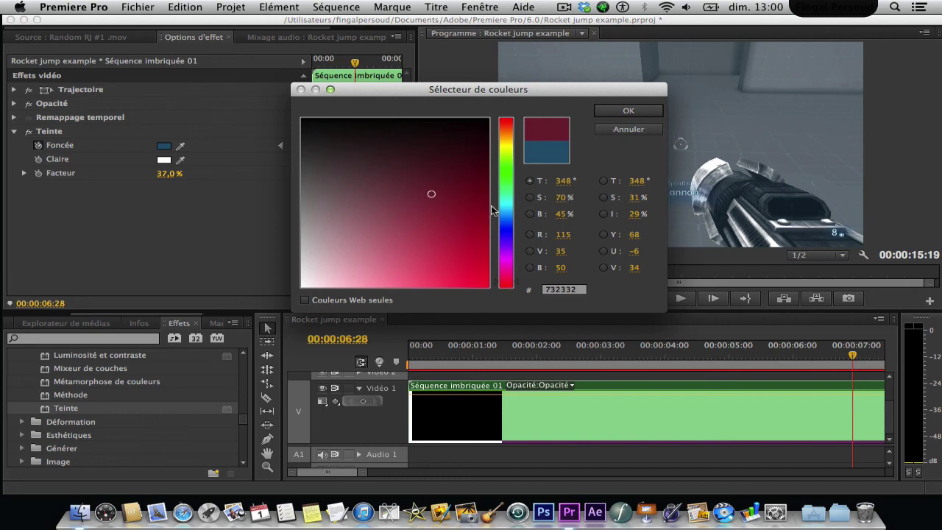
{"action": "left_click", "coordinate": [471, 232]}
{"action": "left_click", "coordinate": [609, 116]}
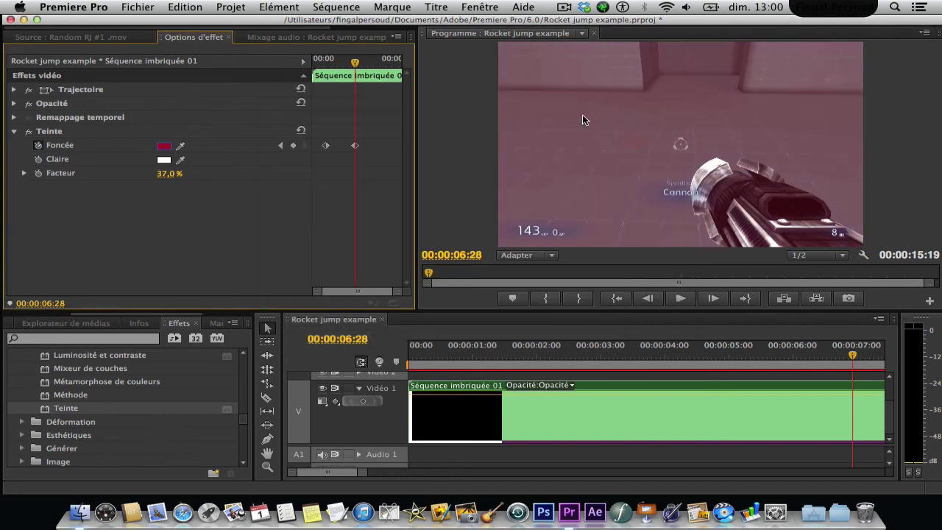
- Play the sequence from 00:00:00:18 past the second Foncée keyframe to check the tint transition
{"action": "left_click_drag", "start_coordinate": [356, 65], "coordinate": [317, 64]}
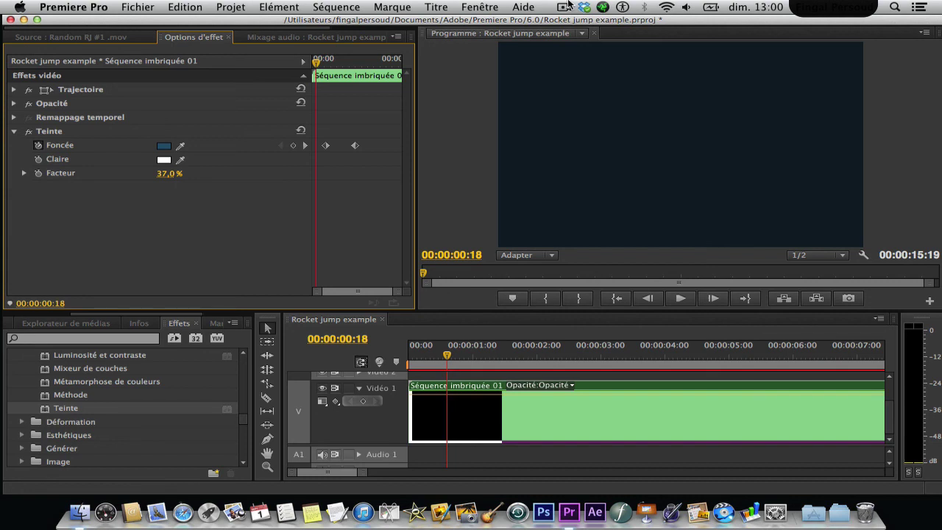
{"action": "right_click", "coordinate": [326, 147]}
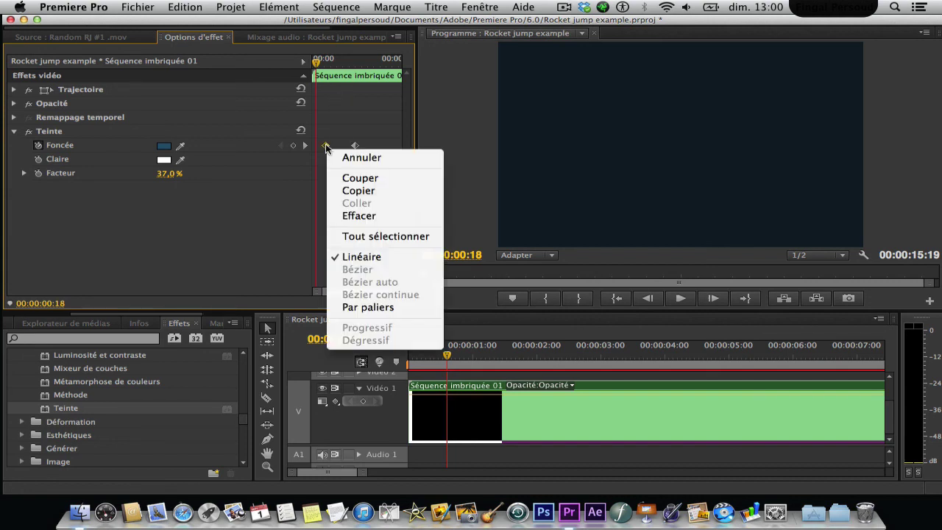
{"action": "left_click", "coordinate": [288, 226]}
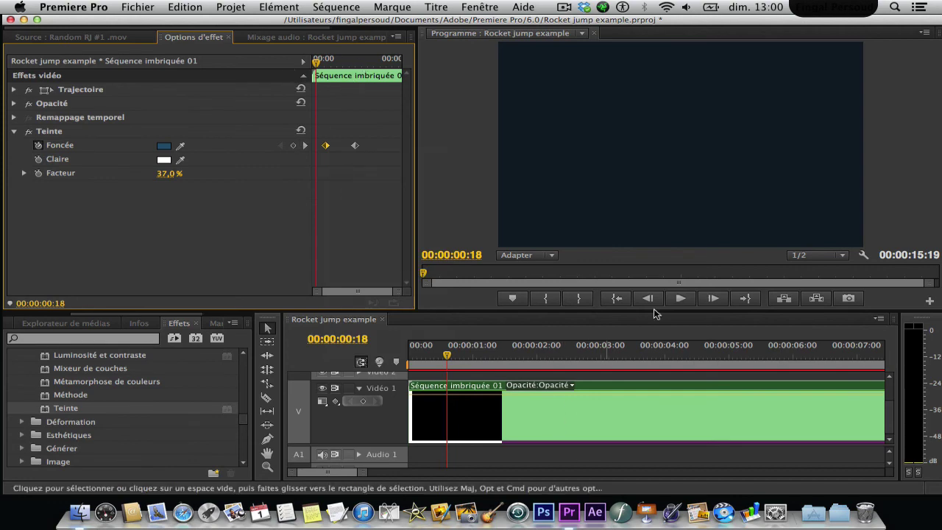
{"action": "left_click", "coordinate": [682, 297]}
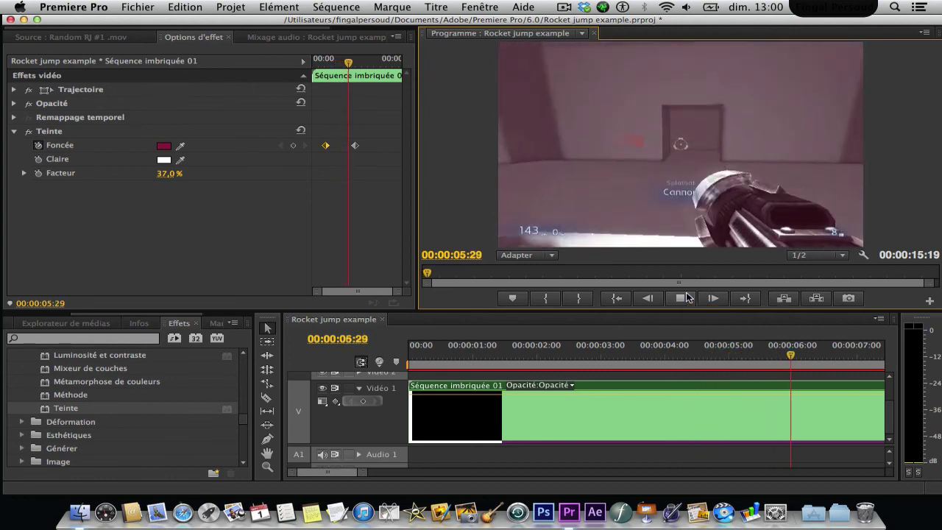
{"action": "left_click", "coordinate": [685, 298]}
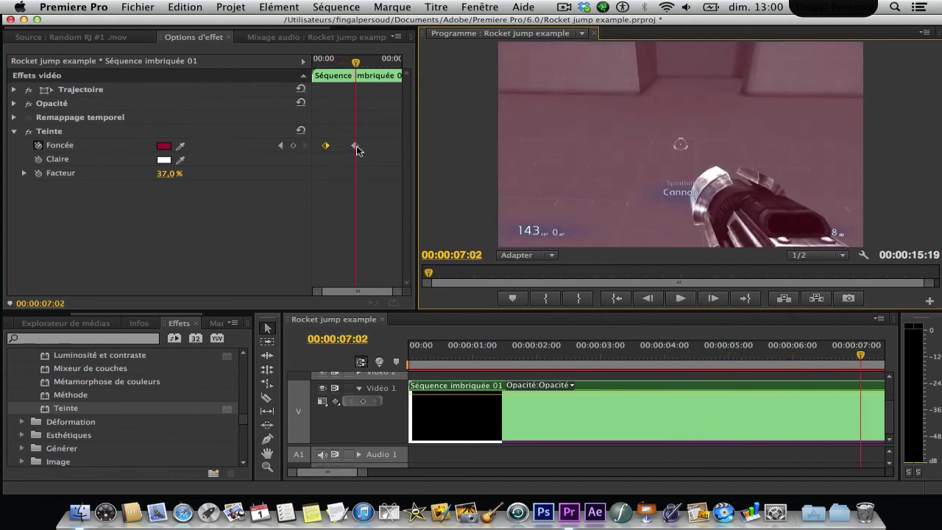
- Set both Foncée keyframes to Par paliers interpolation and play the sequence from near its beginning
{"action": "right_click", "coordinate": [356, 147]}
{"action": "left_click", "coordinate": [385, 302]}
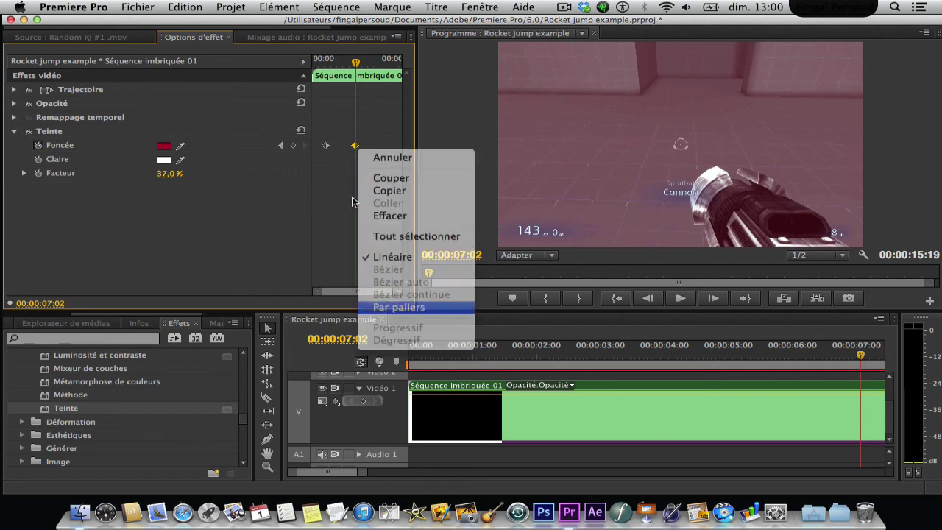
{"action": "right_click", "coordinate": [326, 147]}
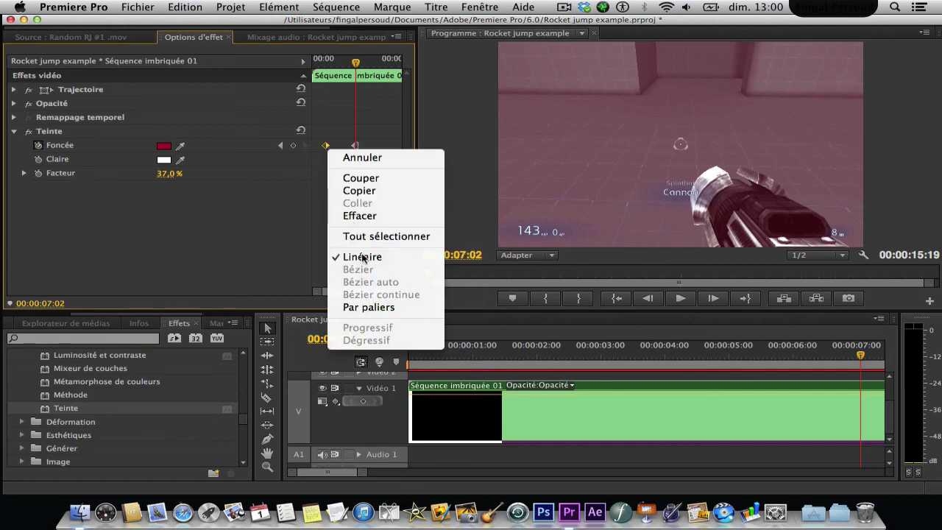
{"action": "left_click", "coordinate": [360, 305]}
{"action": "key", "text": "Home"}
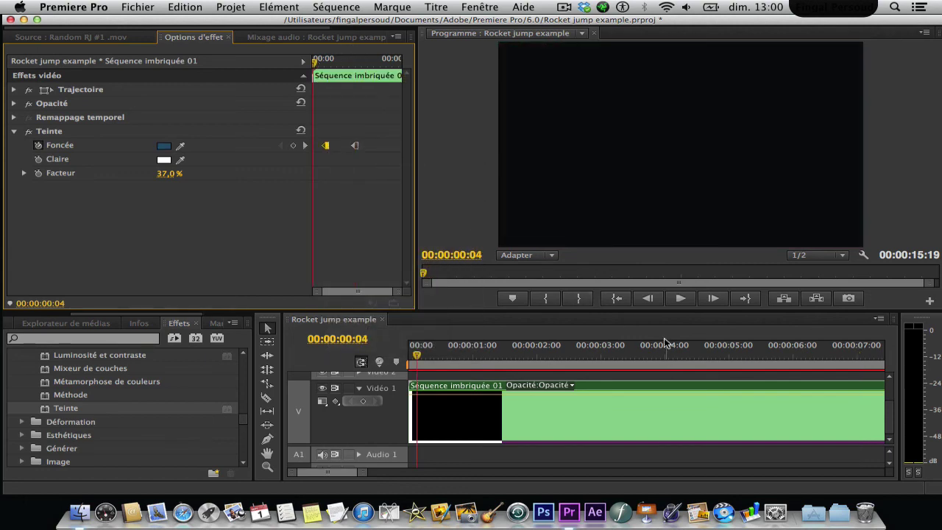
{"action": "left_click", "coordinate": [679, 297]}
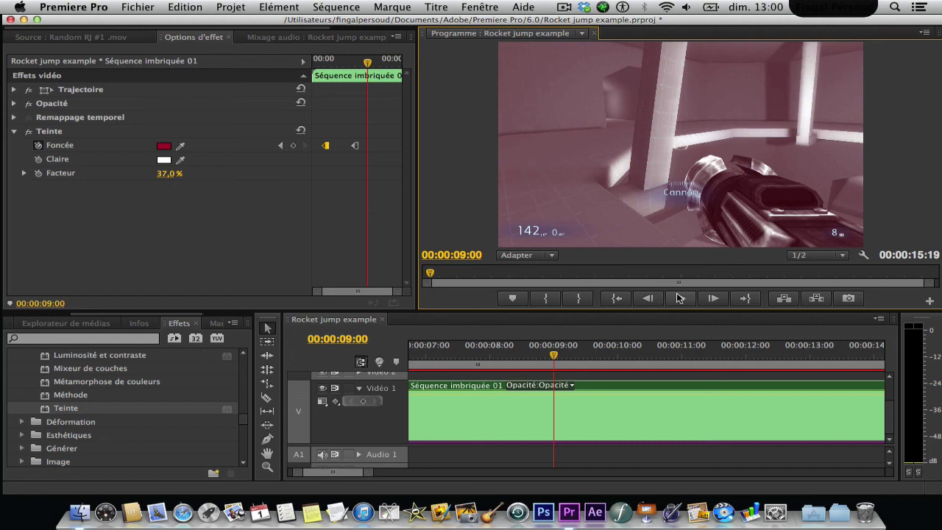
- Open the media export settings for the Rocket jump example sequence
{"action": "left_click", "coordinate": [138, 7]}
{"action": "mouse_move", "coordinate": [185, 307]}
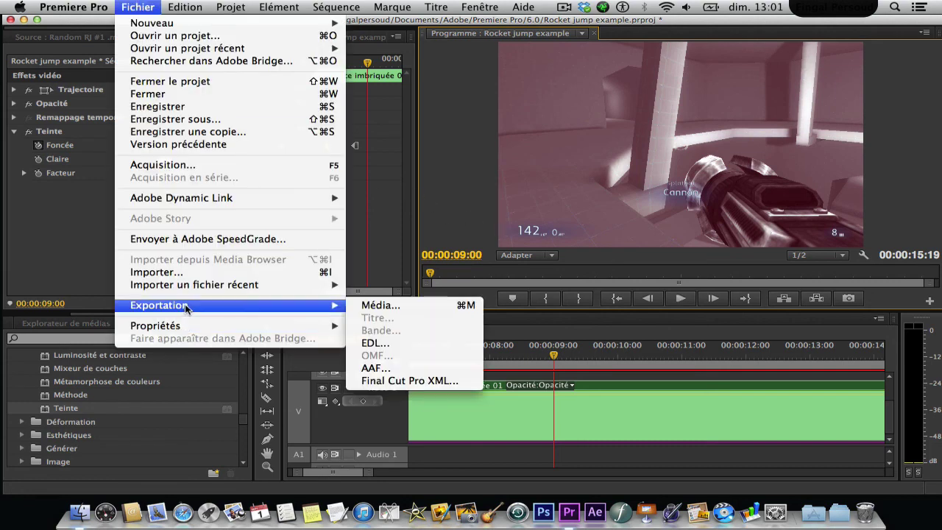
{"action": "left_click", "coordinate": [380, 306]}
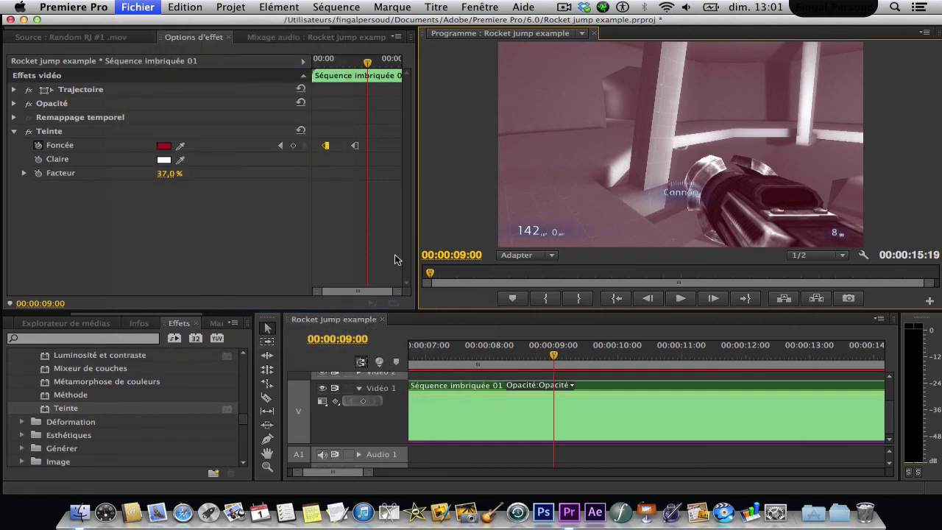